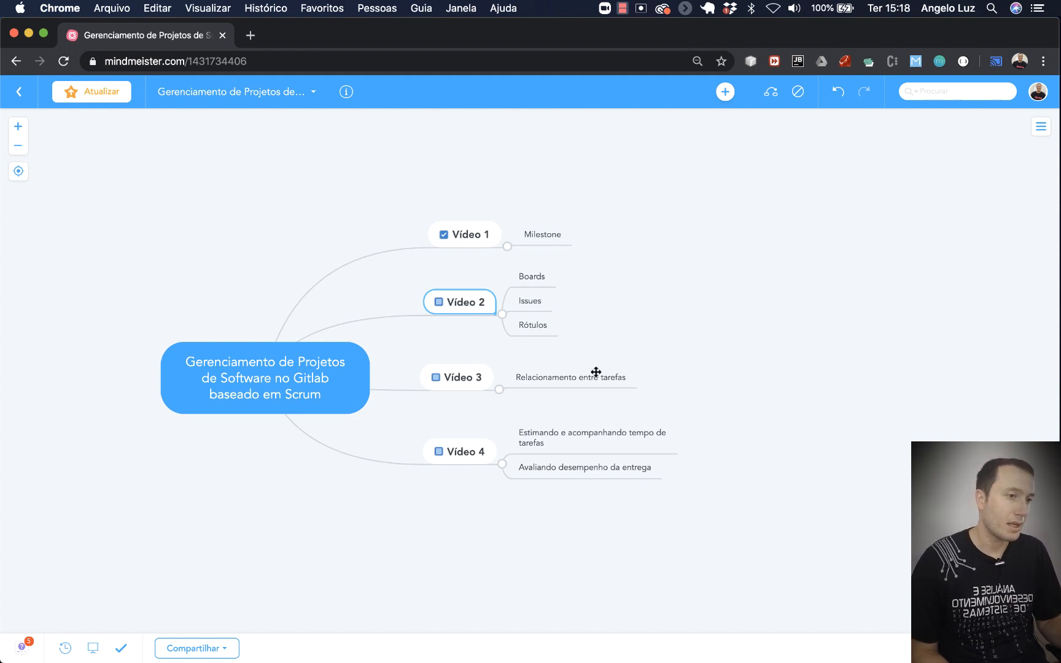
# Step: Switch to GitLab from the mind map and open the issue boards of the api project
pyautogui.press('super+grave')
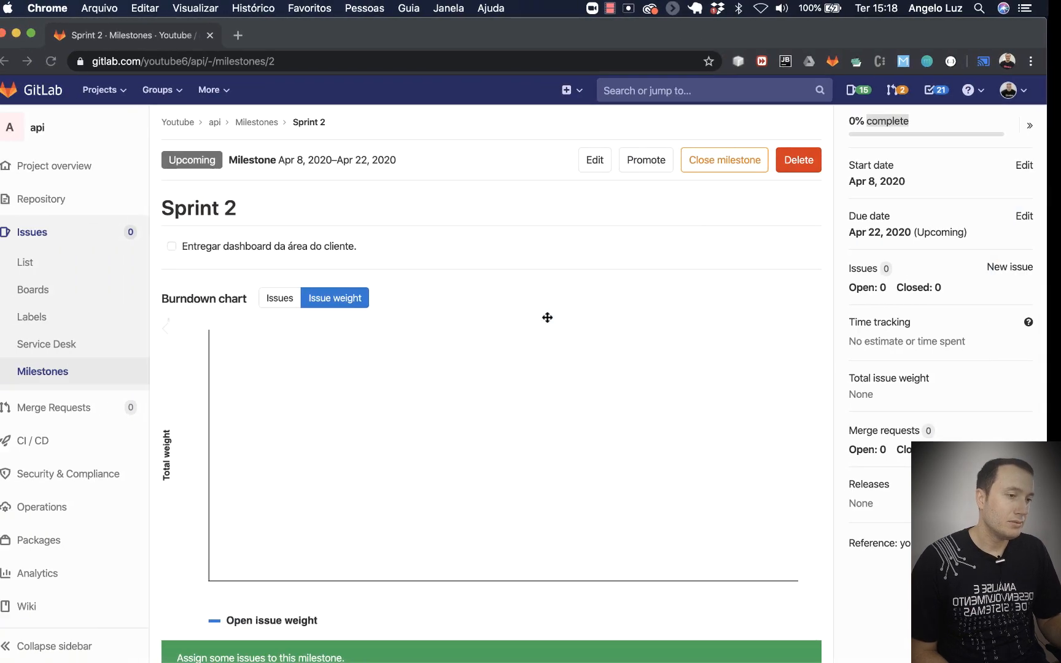
pyautogui.scroll(-5, 486, 429)
pyautogui.scroll(5, 486, 430)
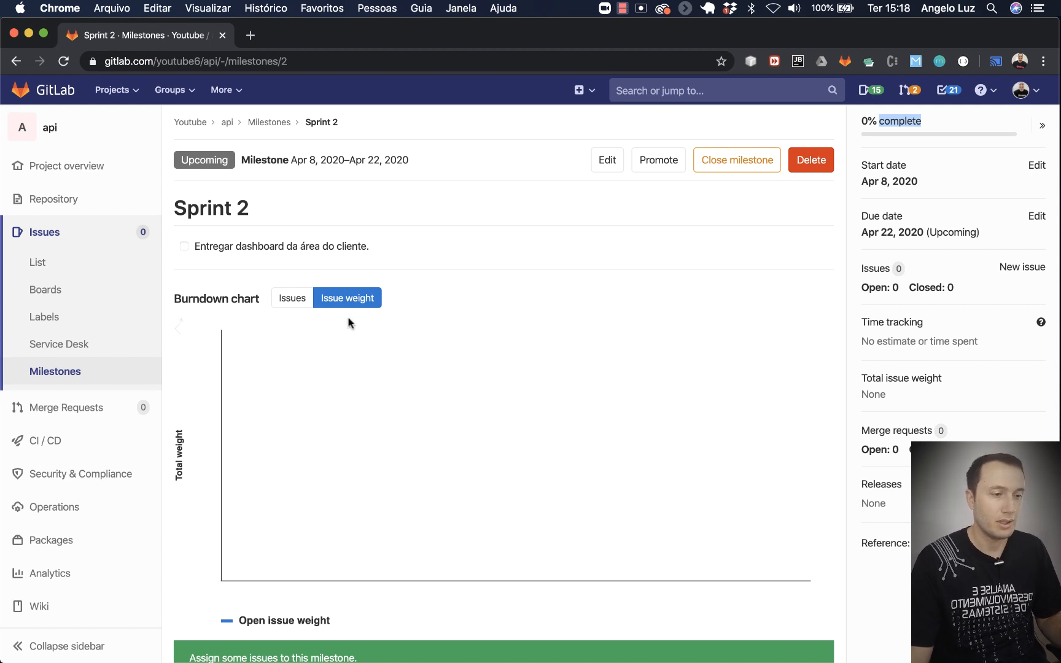
pyautogui.click(54, 296)
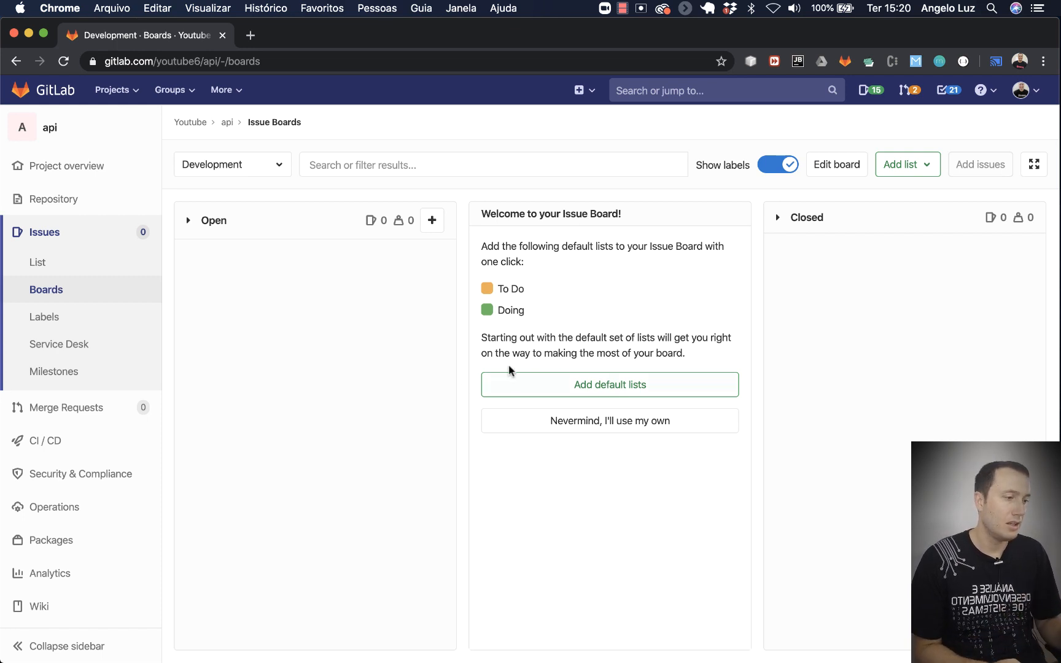
# Step: Add the default To Do and Doing lists to the Development issue board
pyautogui.click(607, 387)
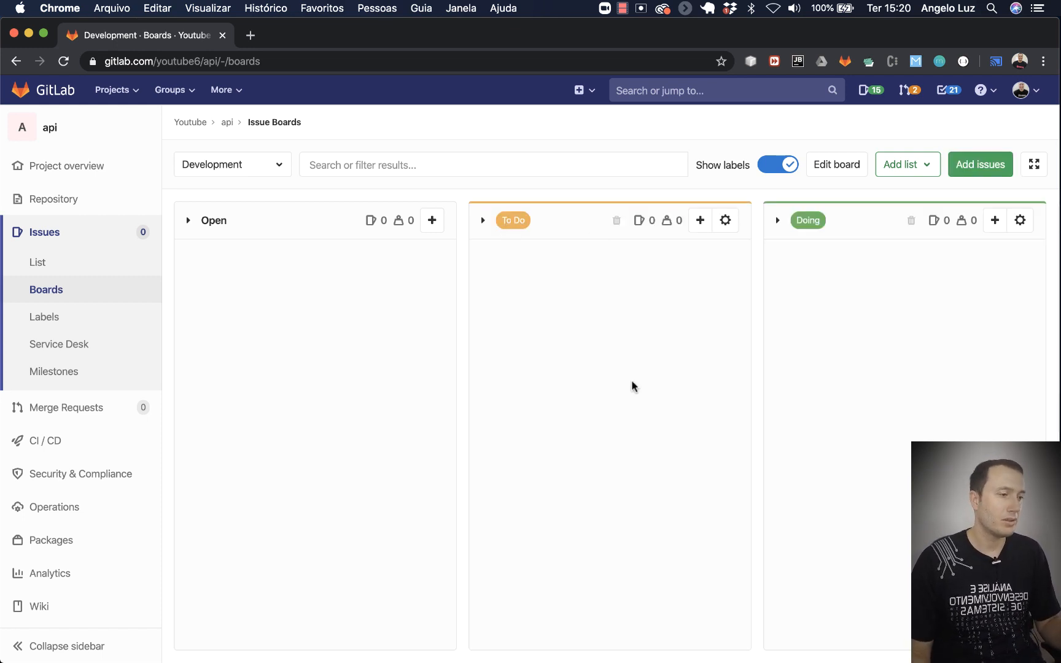
pyautogui.hscroll(2, 634, 391)
pyautogui.hscroll(-2, 635, 392)
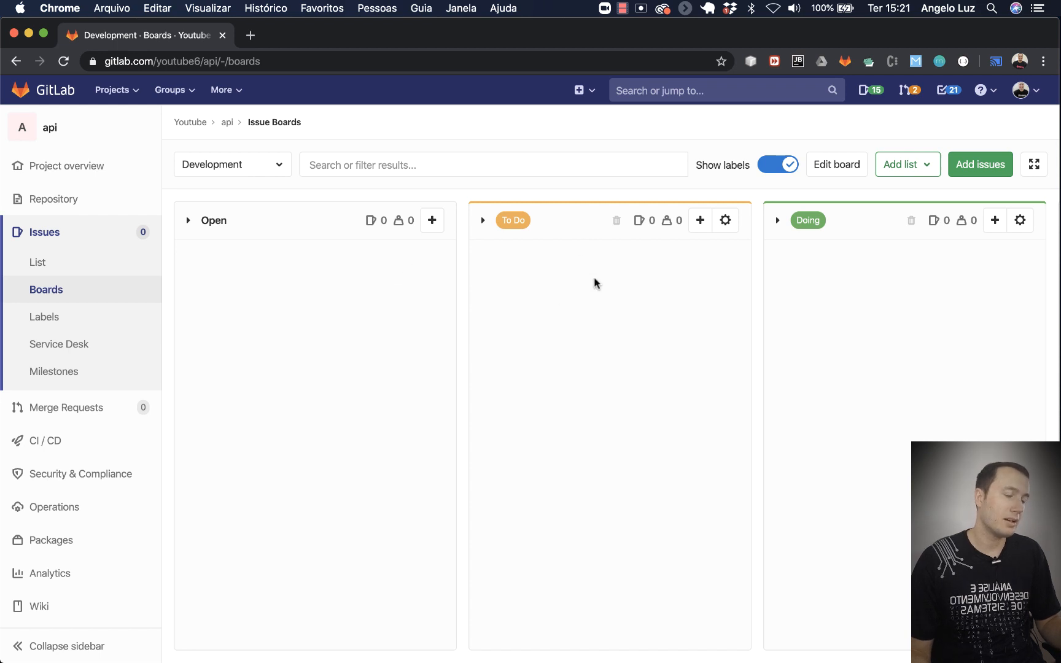
pyautogui.hscroll(5, 639, 317)
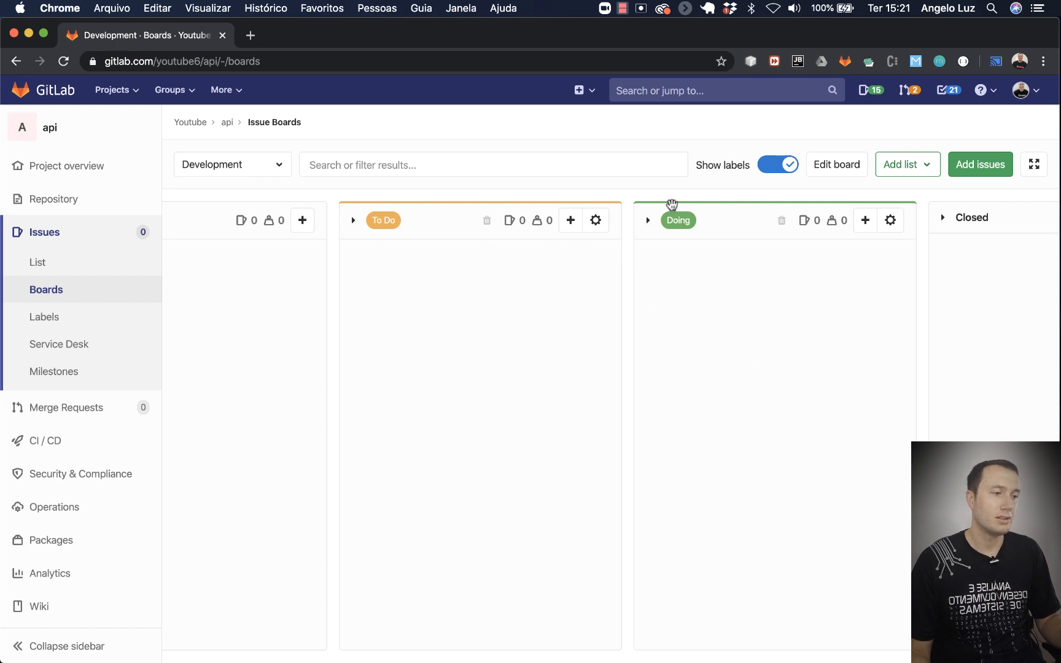
pyautogui.hscroll(6, 779, 346)
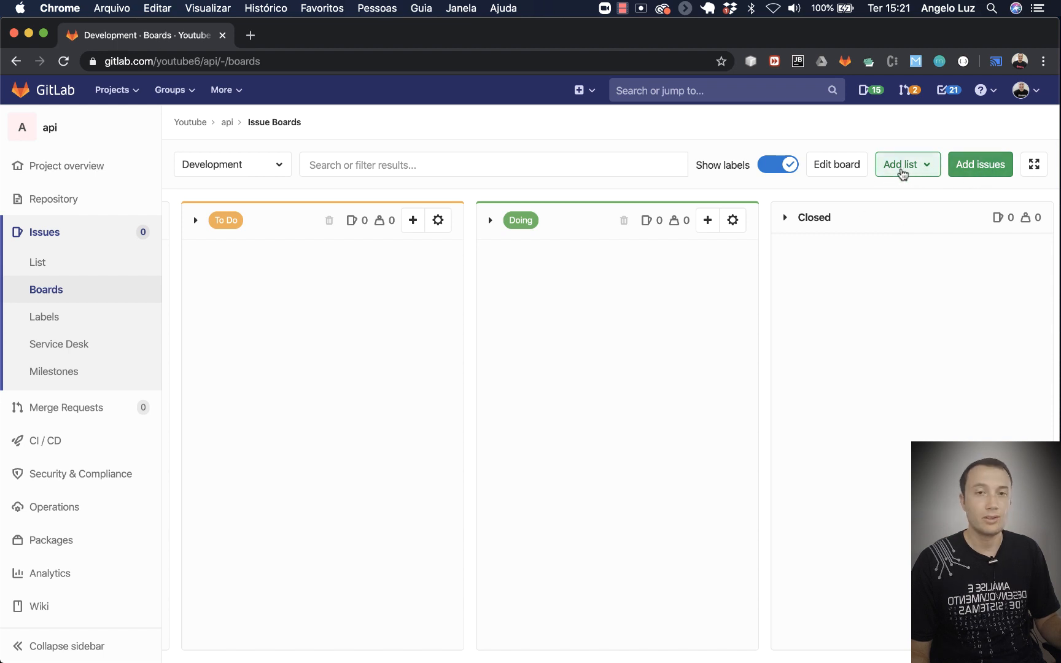
# Step: Create a project label named Review in moderate blue (#428BCA) and add it as a list on the board
pyautogui.click(929, 170)
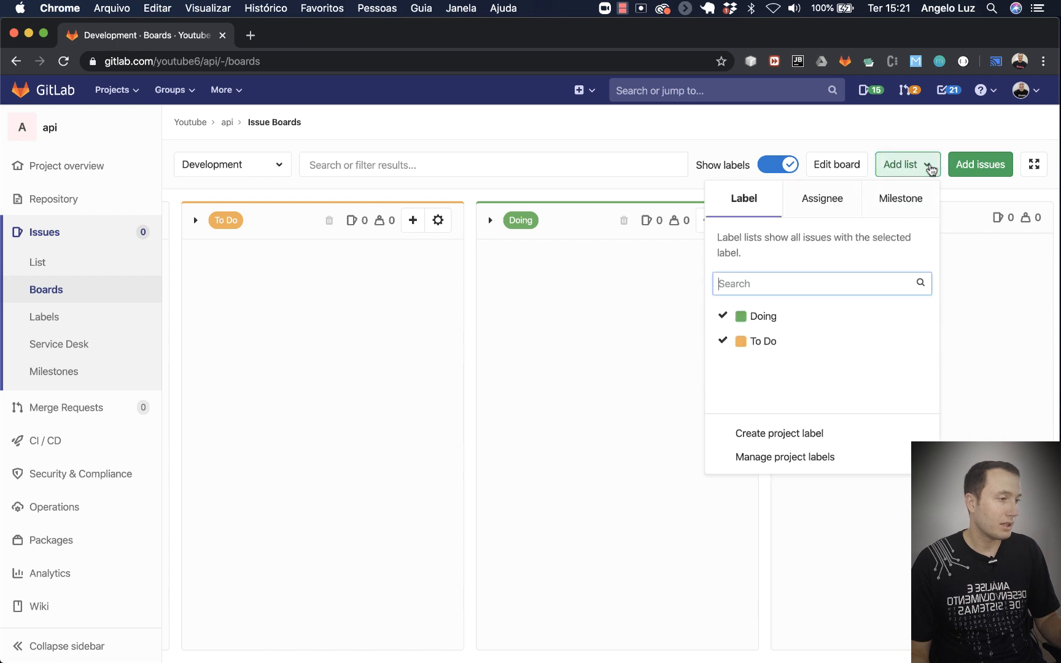
pyautogui.click(787, 435)
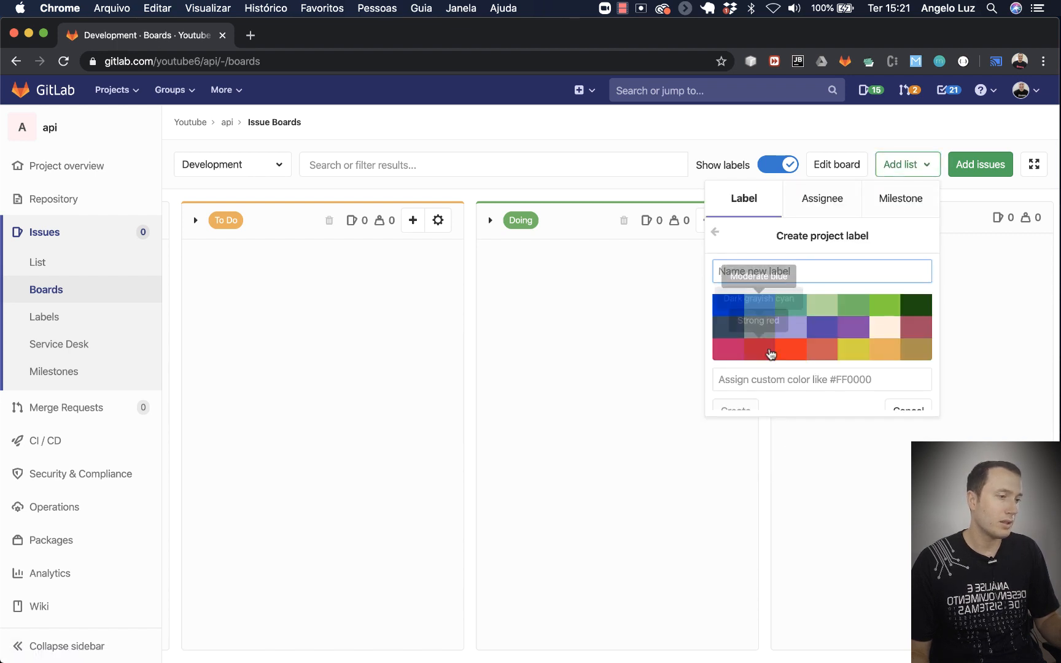
pyautogui.click(768, 304)
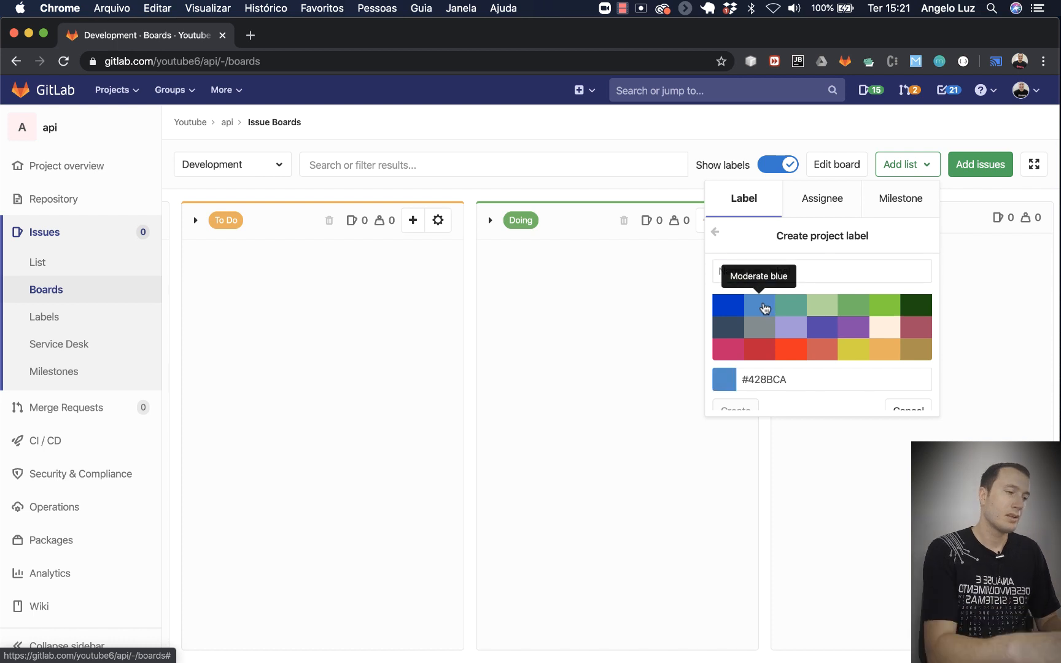
pyautogui.click(762, 271)
pyautogui.write('r')
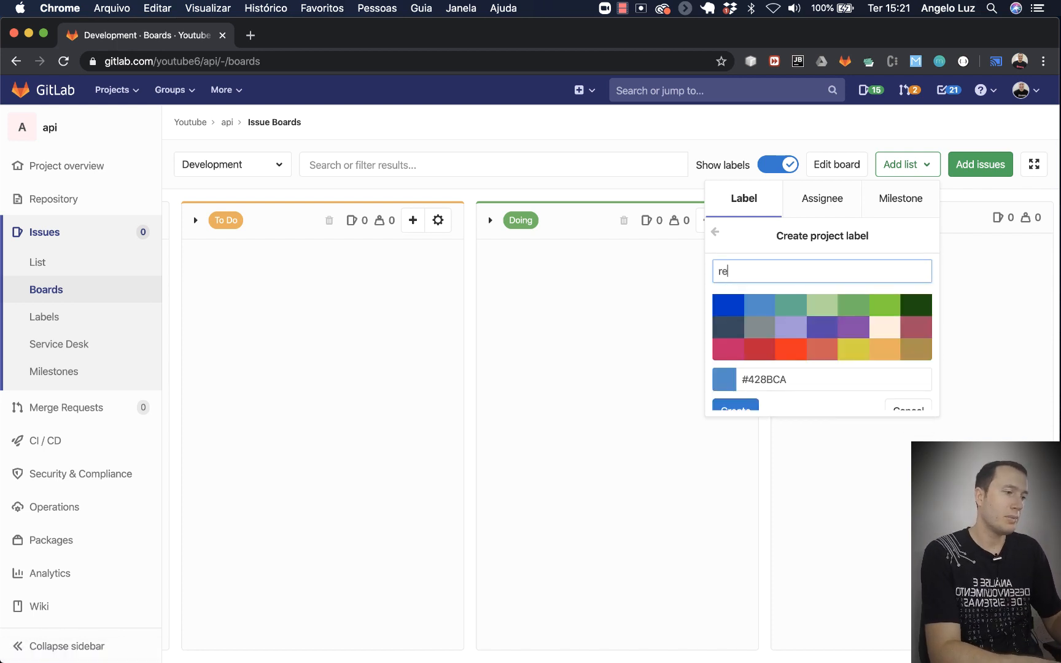
pyautogui.press('BackSpace')
pyautogui.write('R')
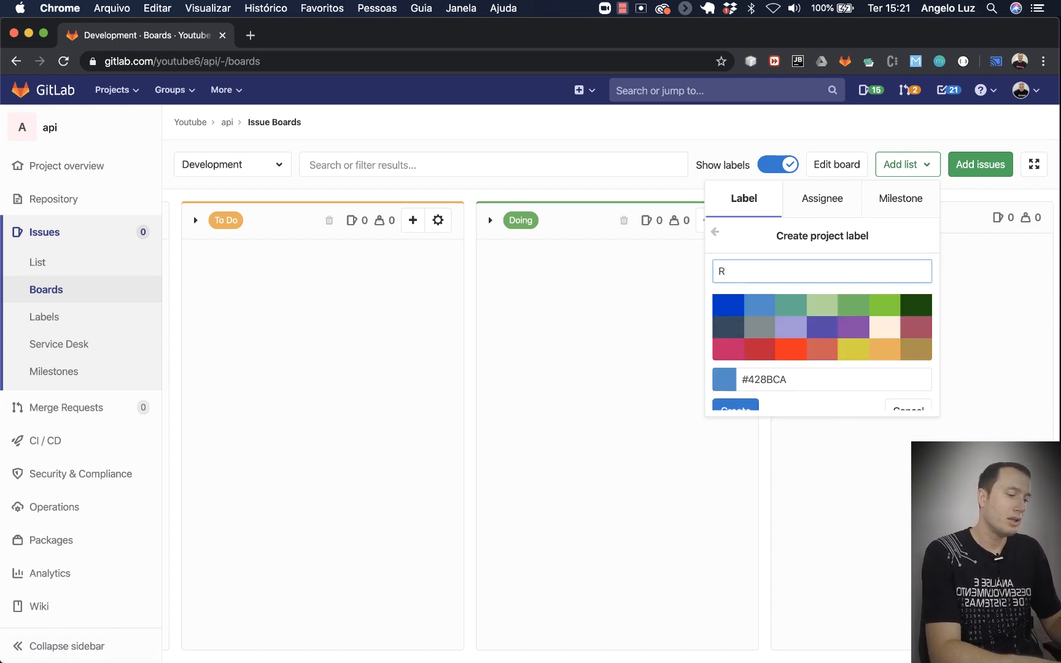
pyautogui.write('eview')
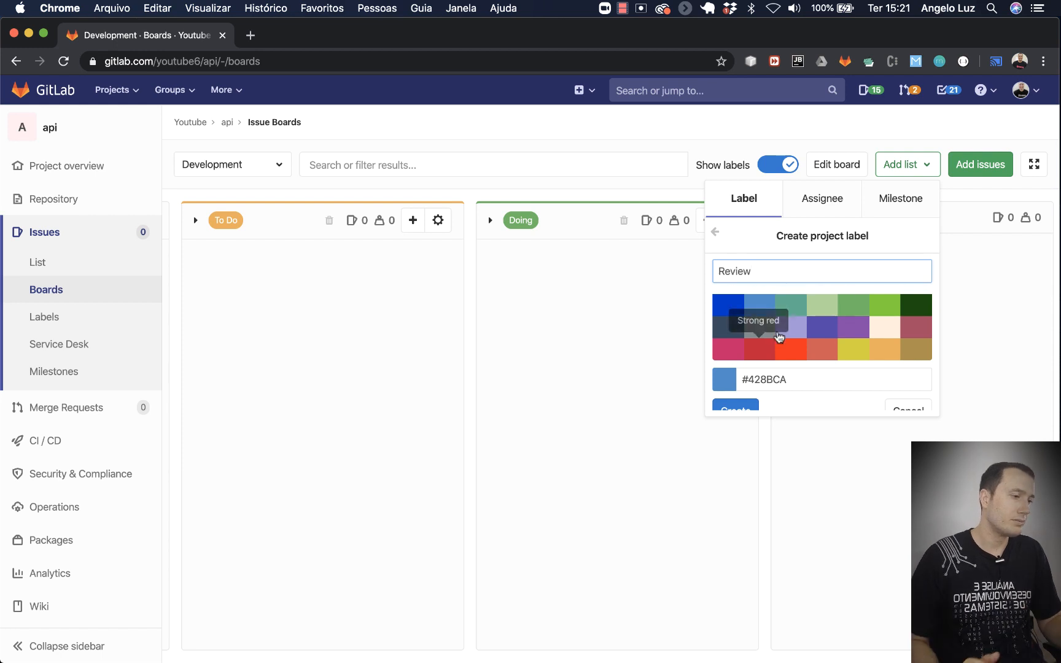
pyautogui.scroll(-1, 765, 356)
pyautogui.click(735, 398)
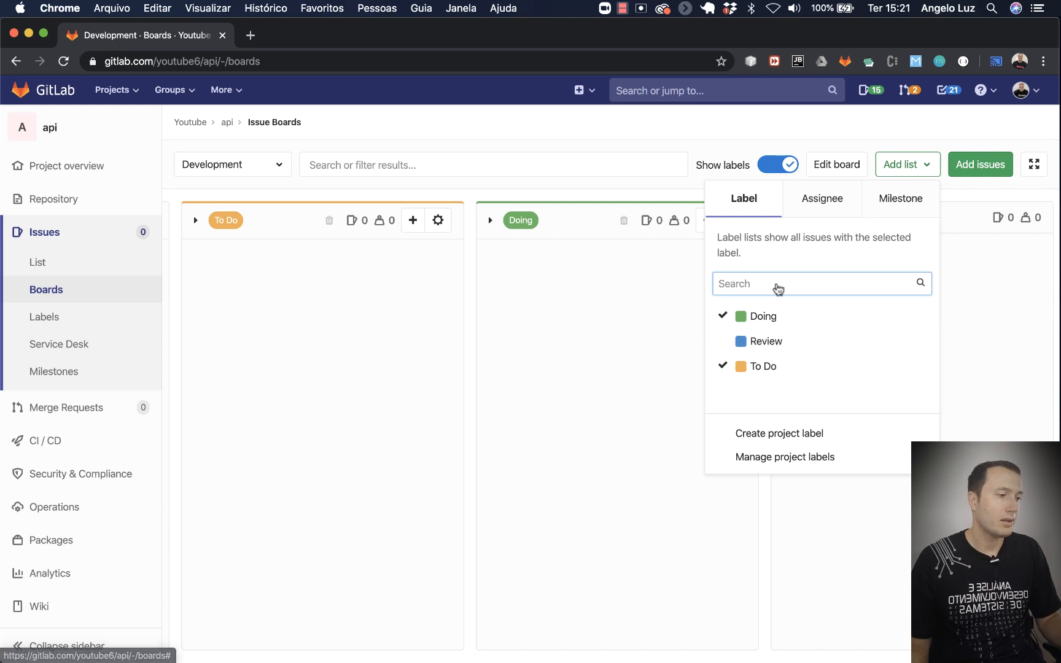
pyautogui.click(751, 344)
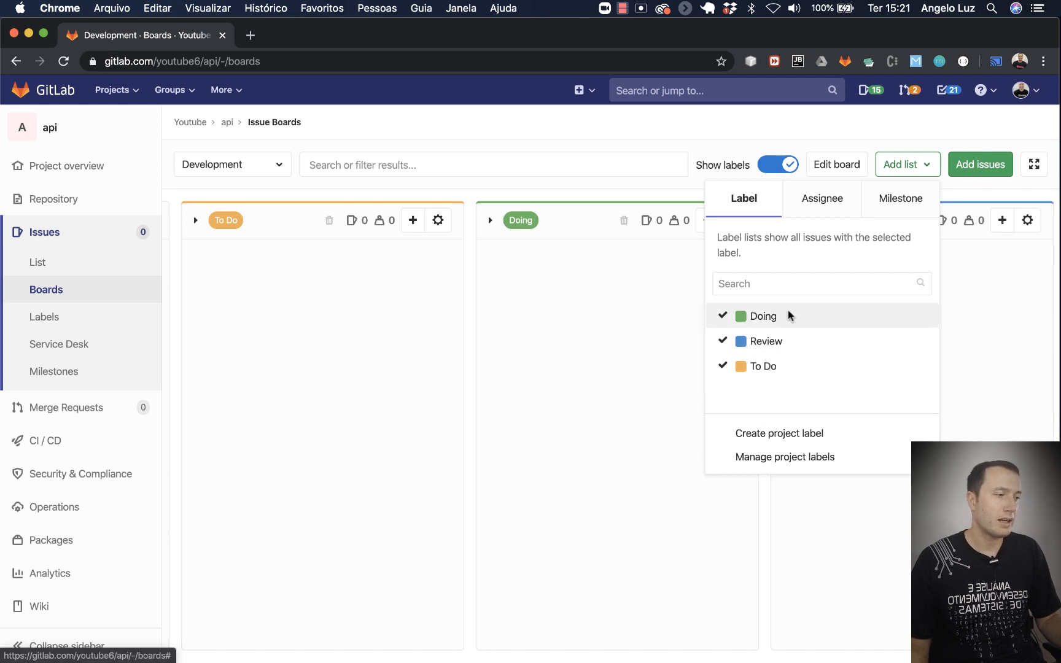
pyautogui.click(670, 128)
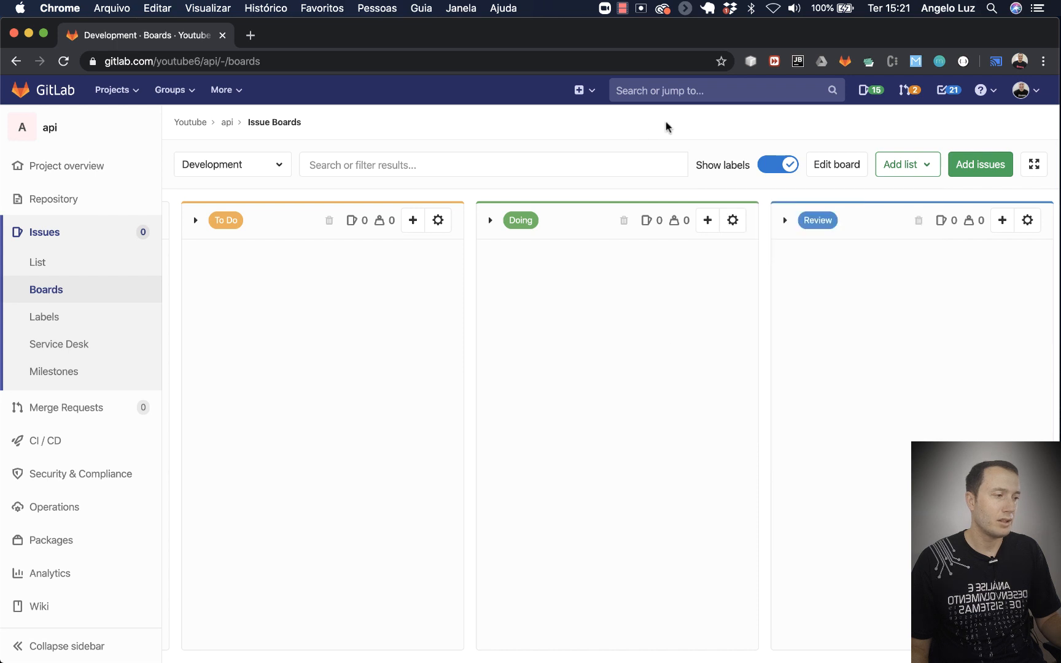
# Step: Look through the board's lists from Open to Closed to examine the workflow columns
pyautogui.hscroll(5, 862, 294)
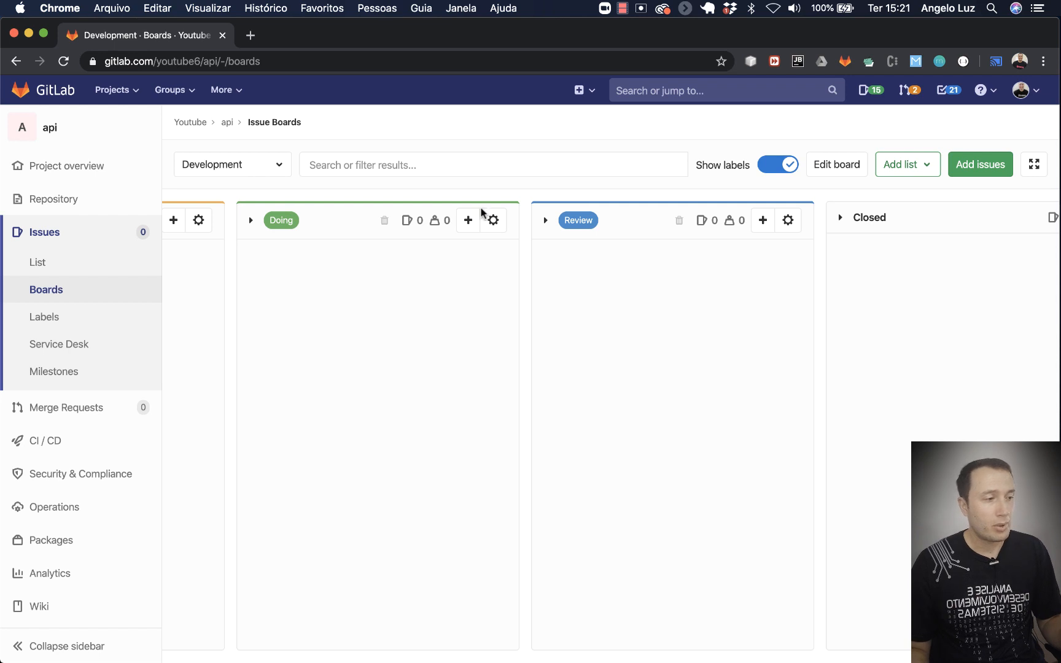
pyautogui.hscroll(-10, 377, 406)
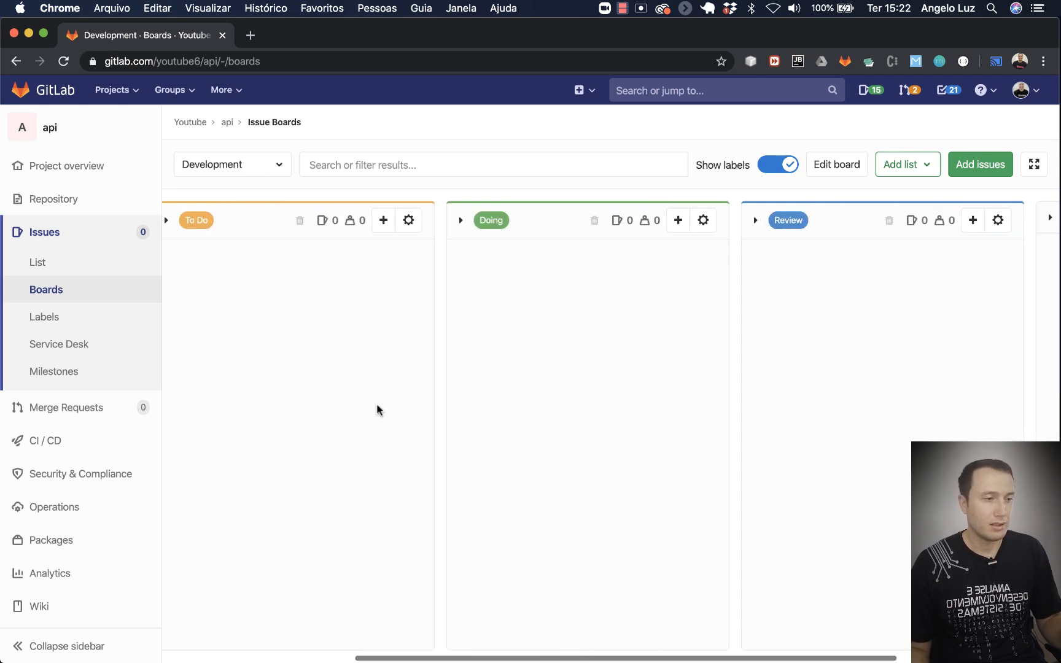
pyautogui.hscroll(-5, 377, 406)
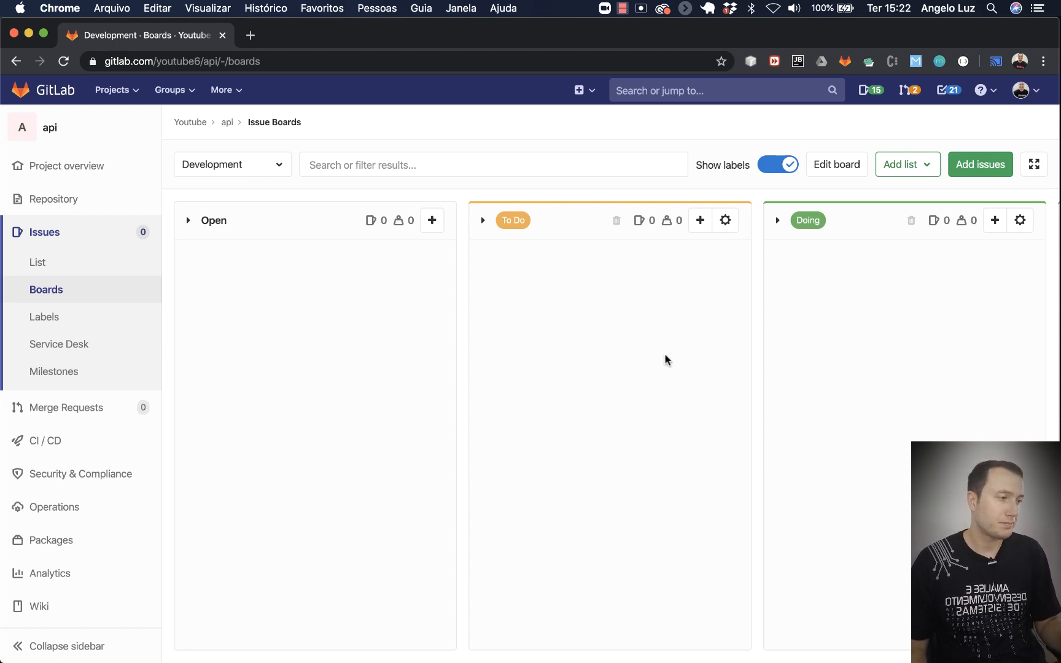
pyautogui.hscroll(5, 686, 372)
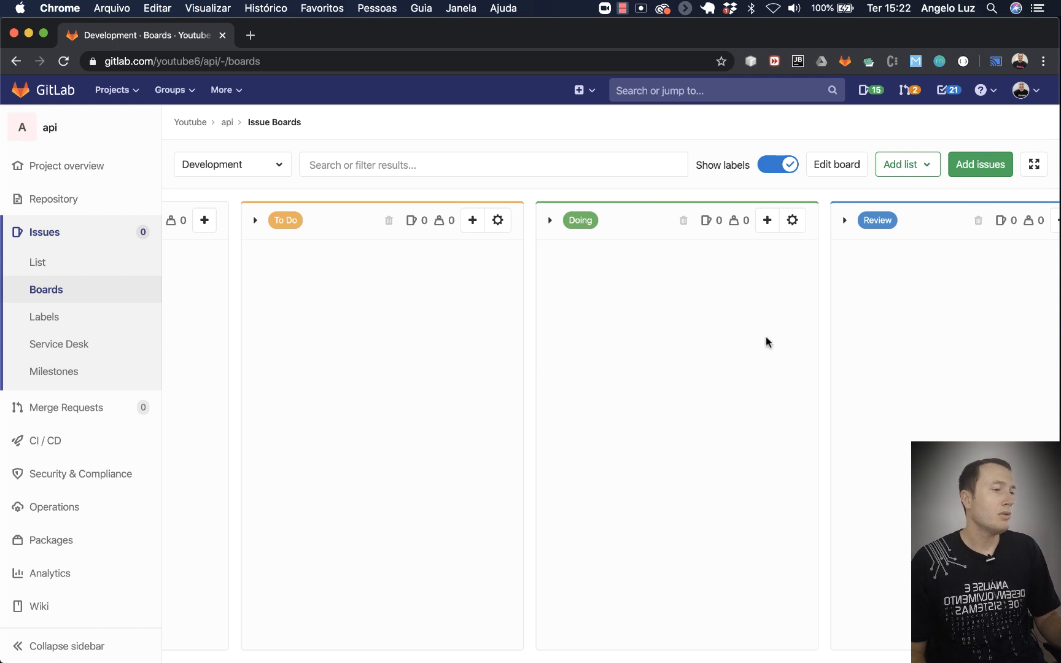
pyautogui.hscroll(5, 766, 336)
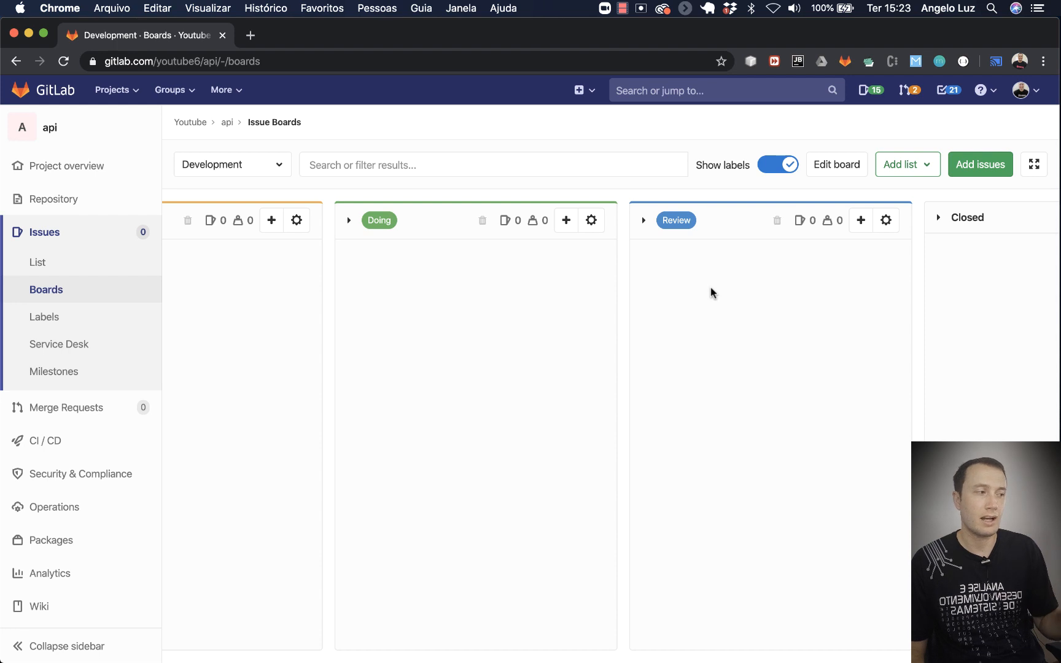
pyautogui.hscroll(3, 803, 327)
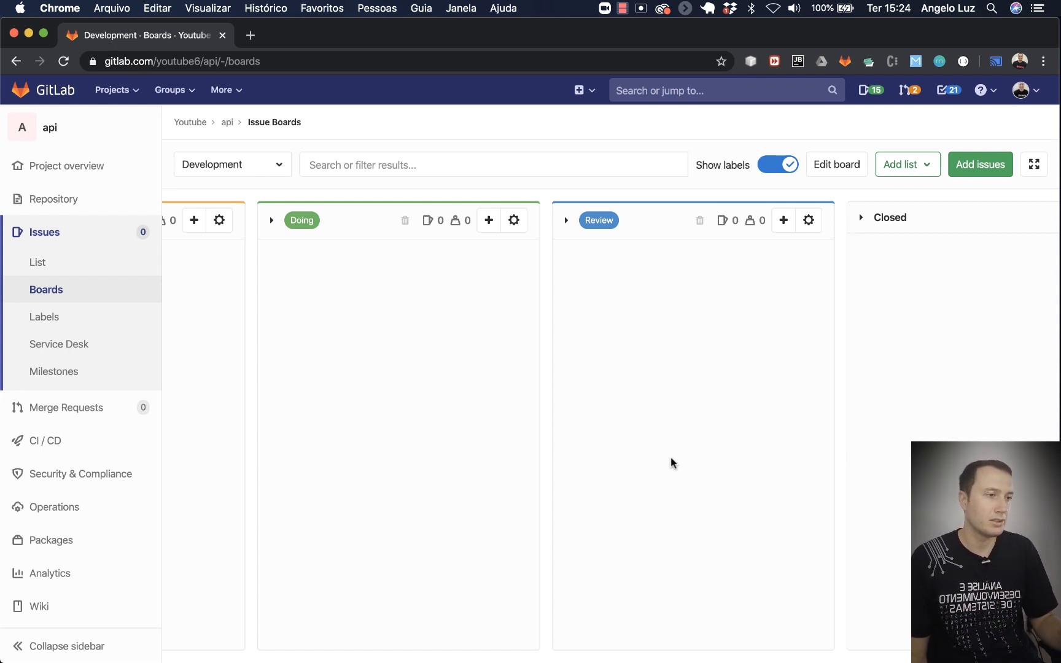
# Step: Switch to the MindMeister mind map, select the Issues topic under Vídeo 2, and return to the GitLab board
pyautogui.hotkey('ctrl', 'Right')
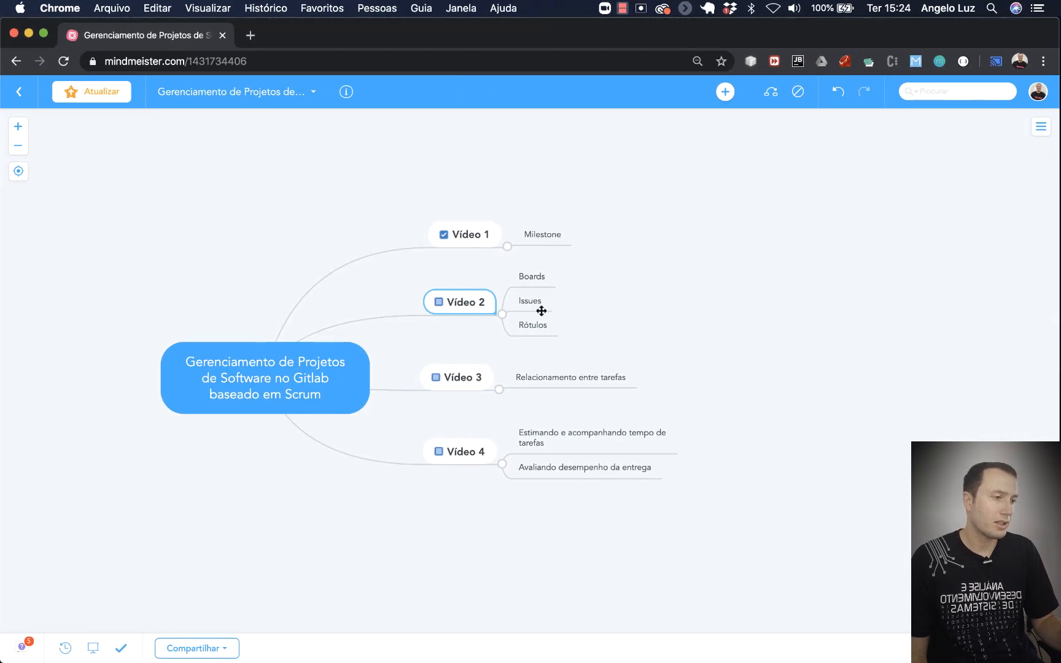
pyautogui.click(535, 302)
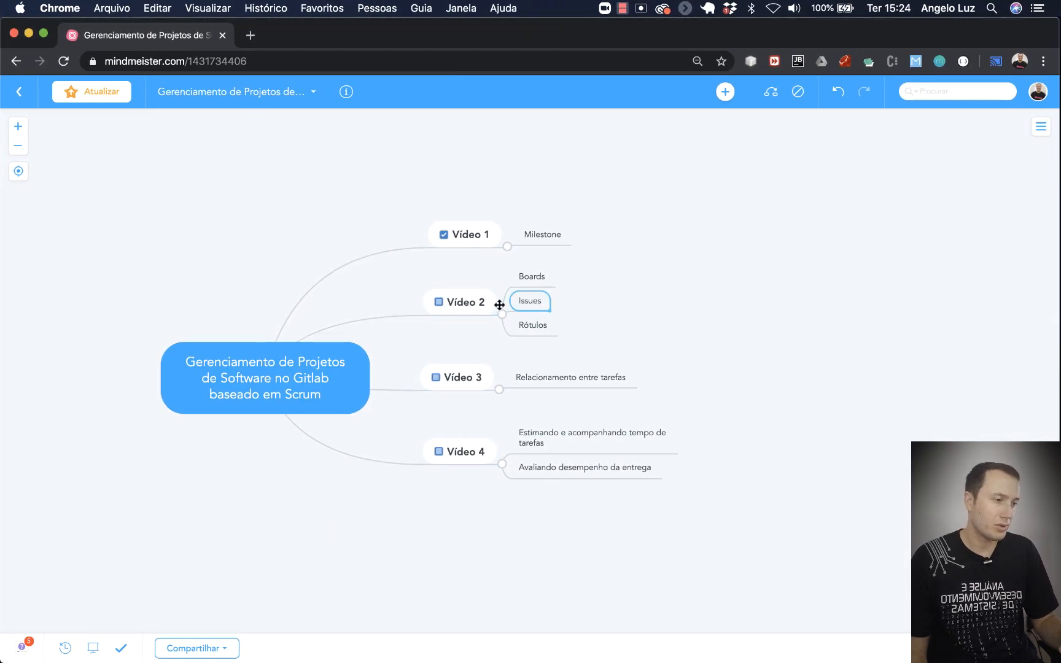
pyautogui.hotkey('ctrl', 'Left')
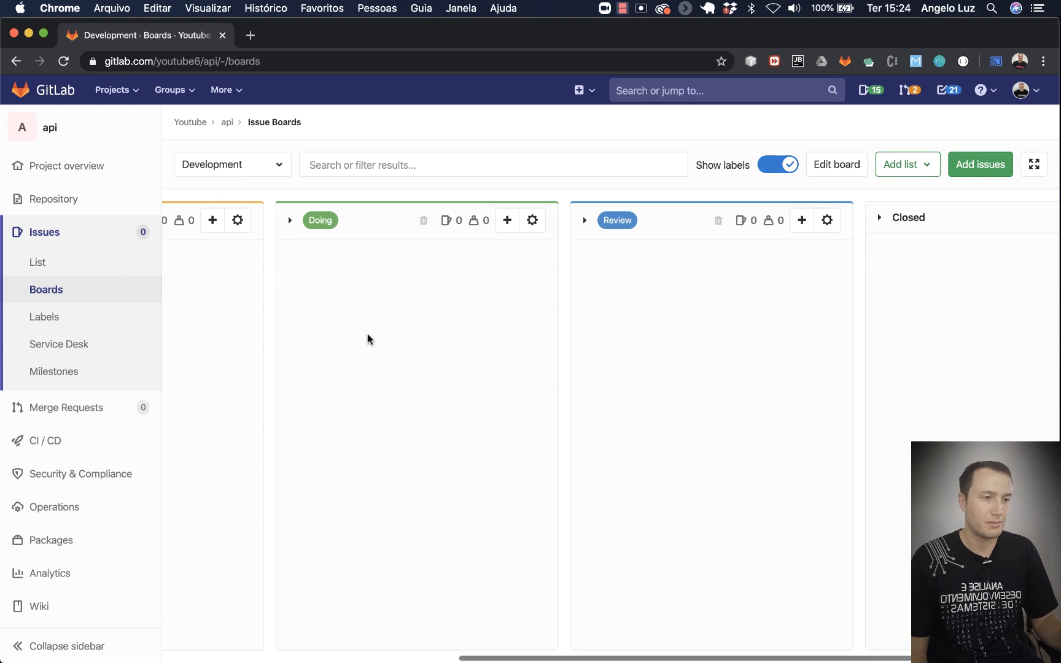
# Step: View the board switcher's options for the project and close it without changing boards
pyautogui.hscroll(-10, 367, 334)
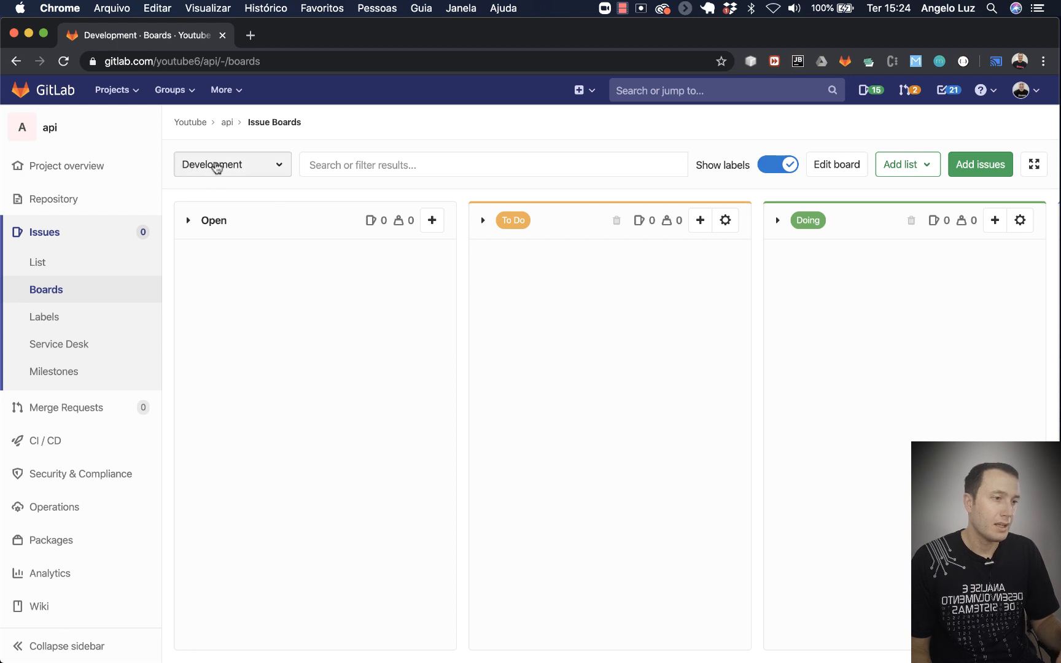
pyautogui.click(282, 165)
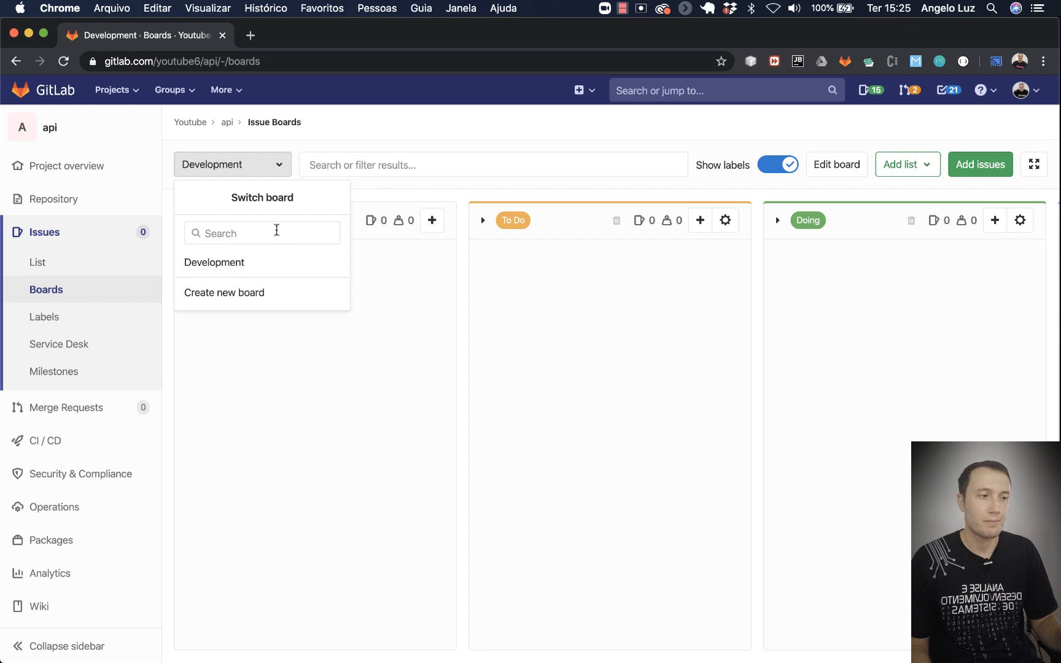
pyautogui.click(381, 141)
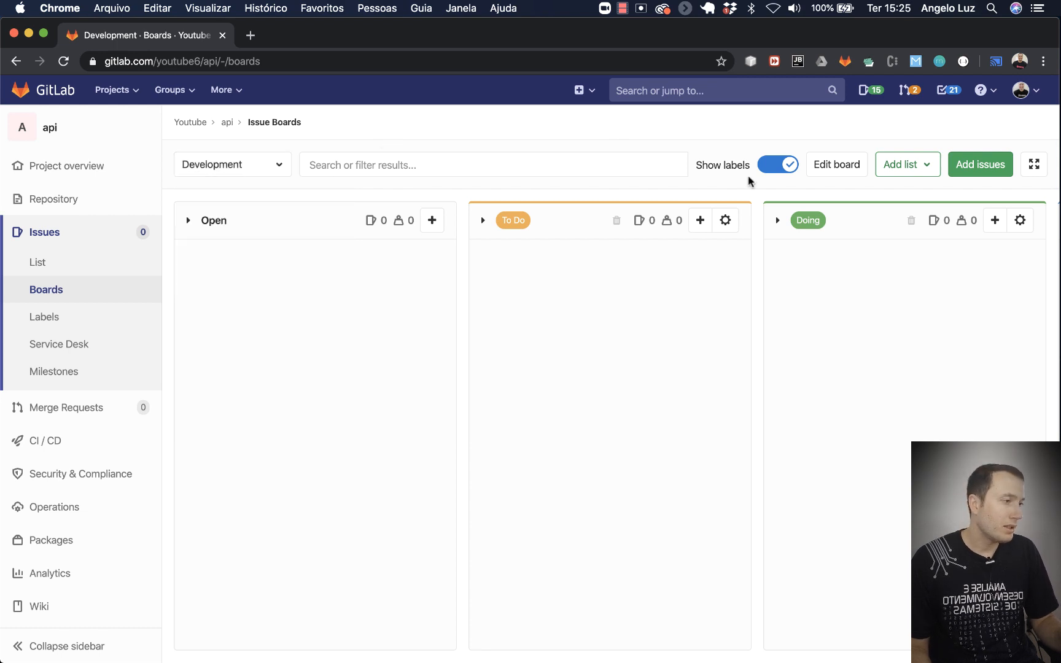
# Step: Edit the Development board and change its name to Sprint 1
pyautogui.click(843, 164)
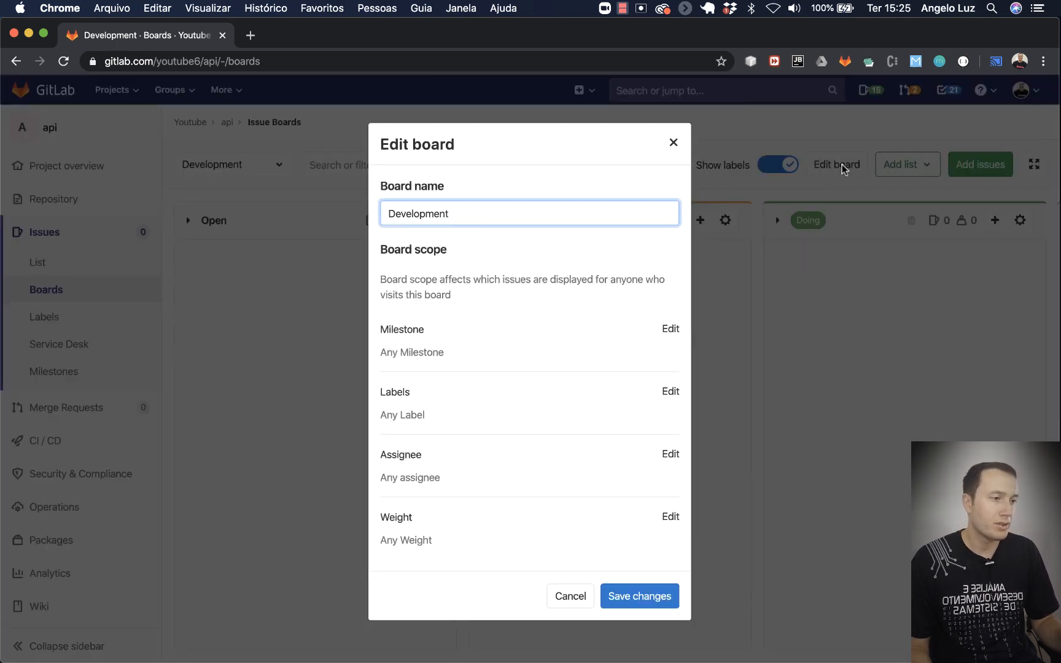
pyautogui.moveTo(503, 215); pyautogui.dragTo(380, 215)
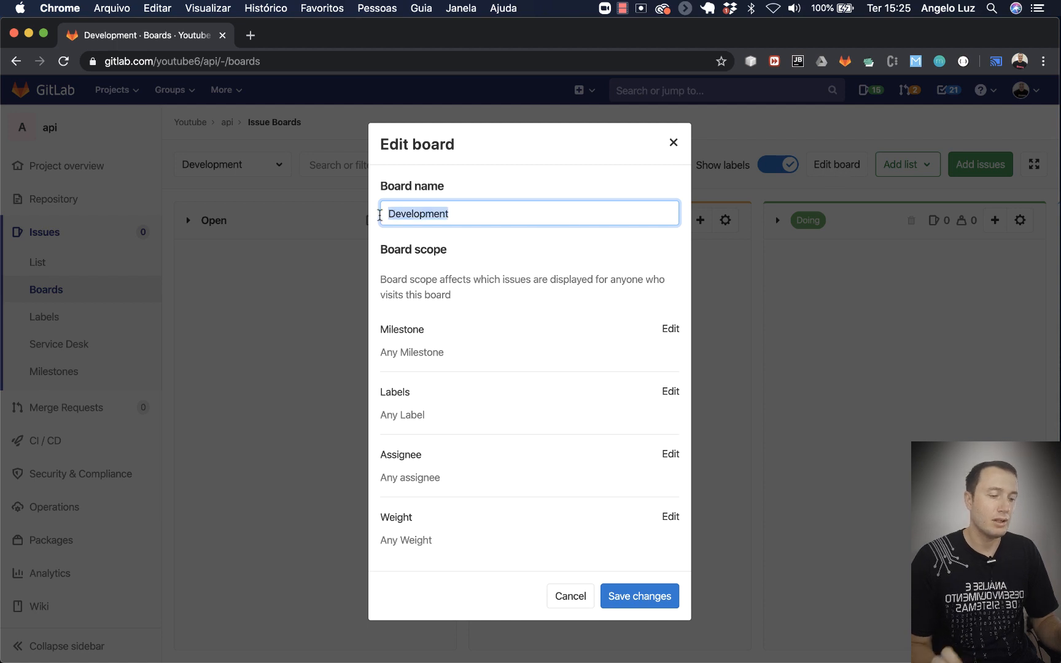
pyautogui.write('Spri')
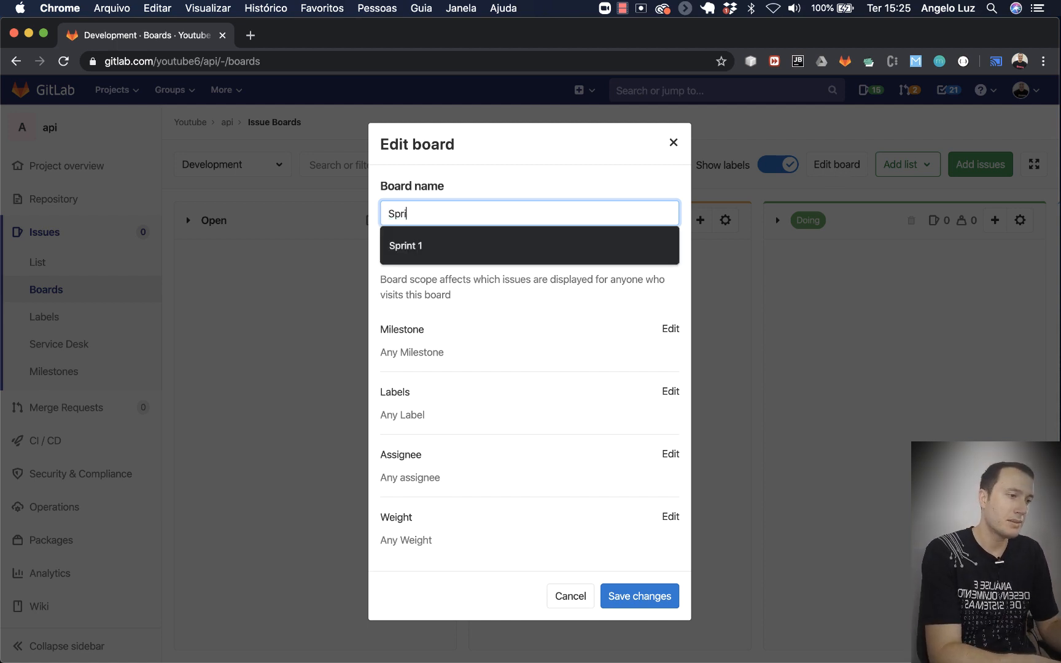
pyautogui.write('nt 1')
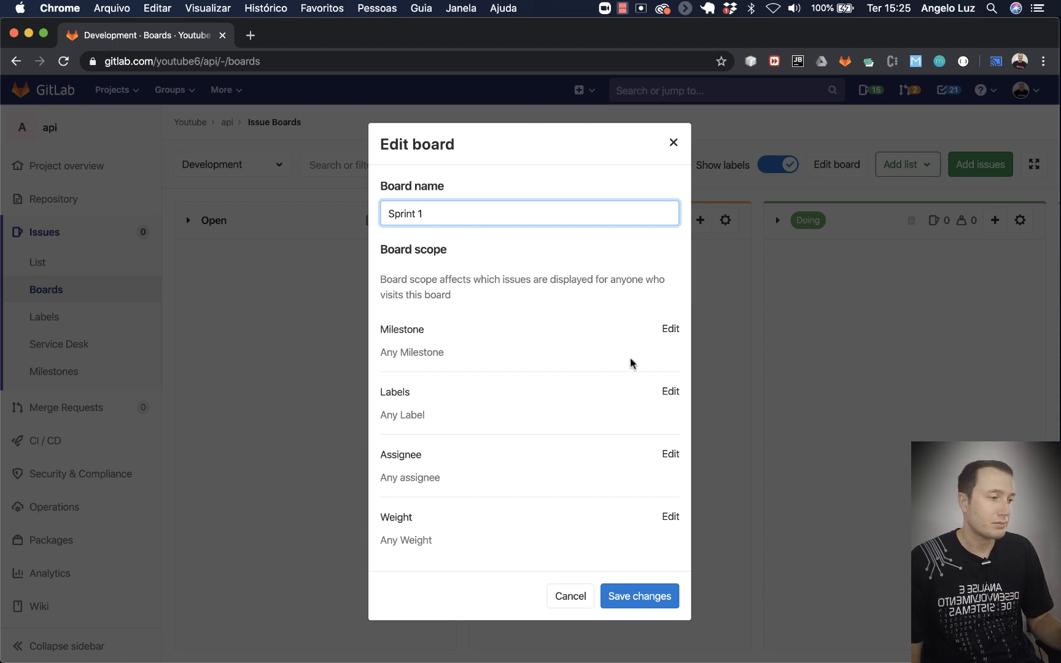
# Step: Scope the board to the Sprint 1 milestone and save the board changes
pyautogui.click(670, 332)
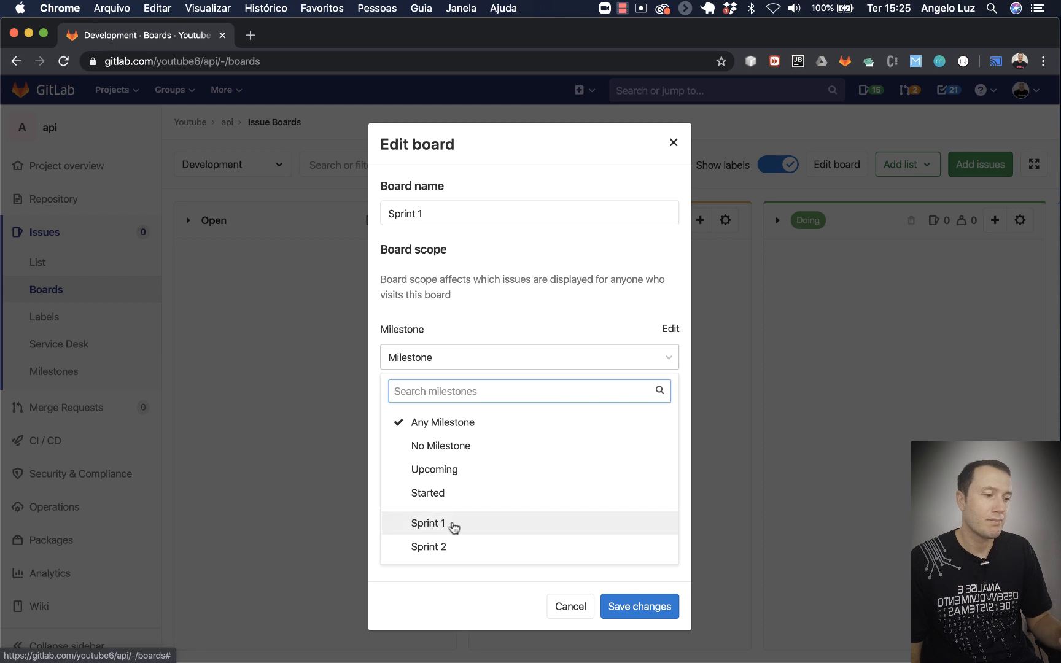
pyautogui.click(432, 526)
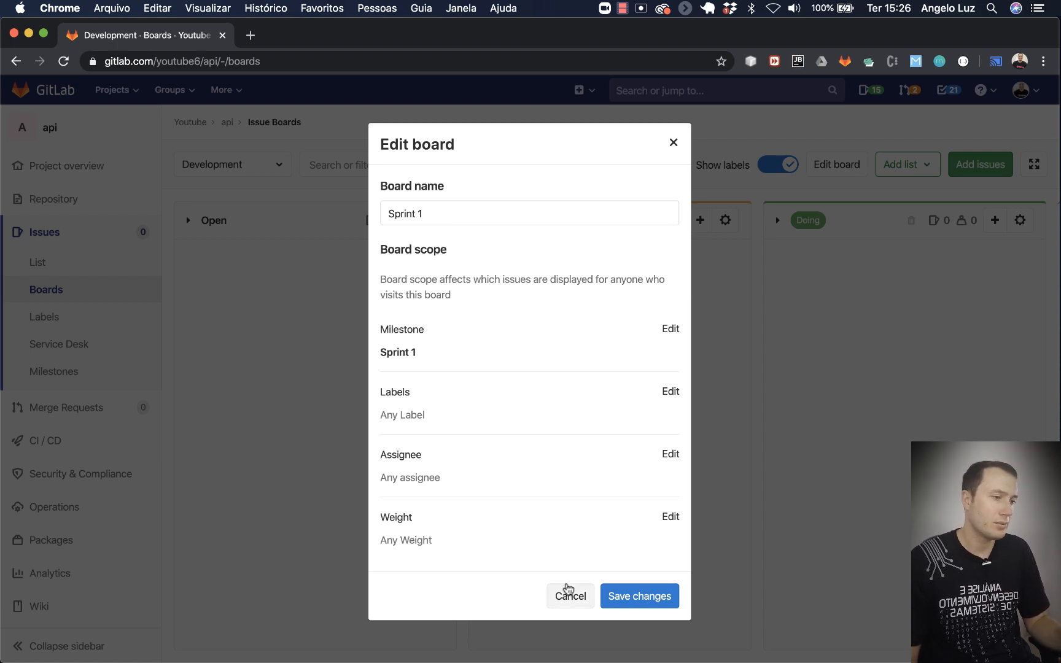
pyautogui.moveTo(393, 353); pyautogui.dragTo(419, 357)
pyautogui.doubleClick(386, 330)
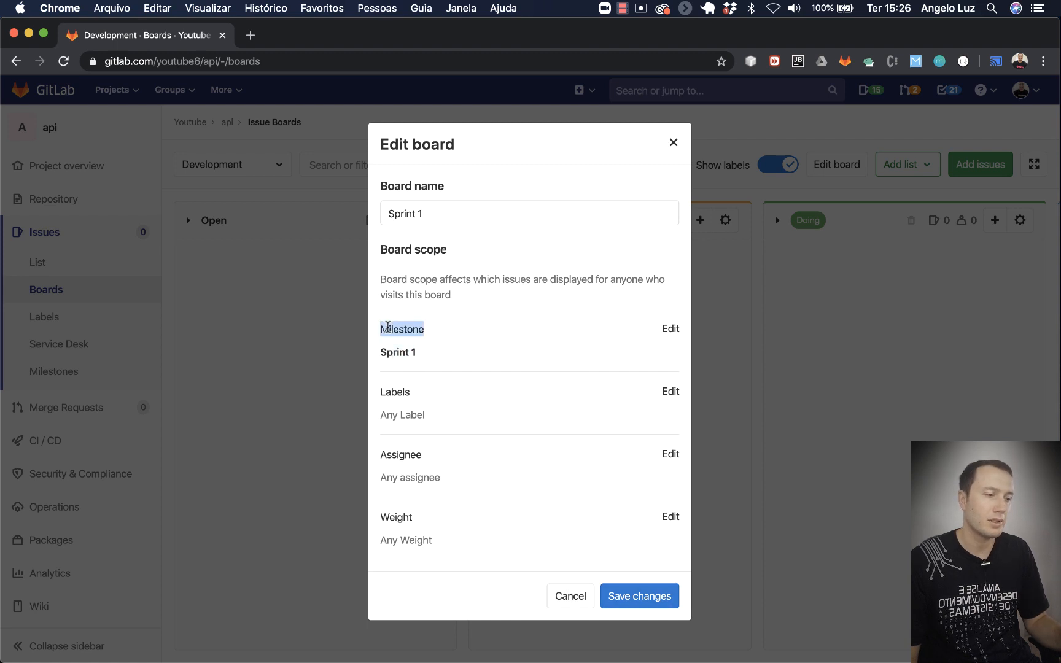
pyautogui.click(662, 601)
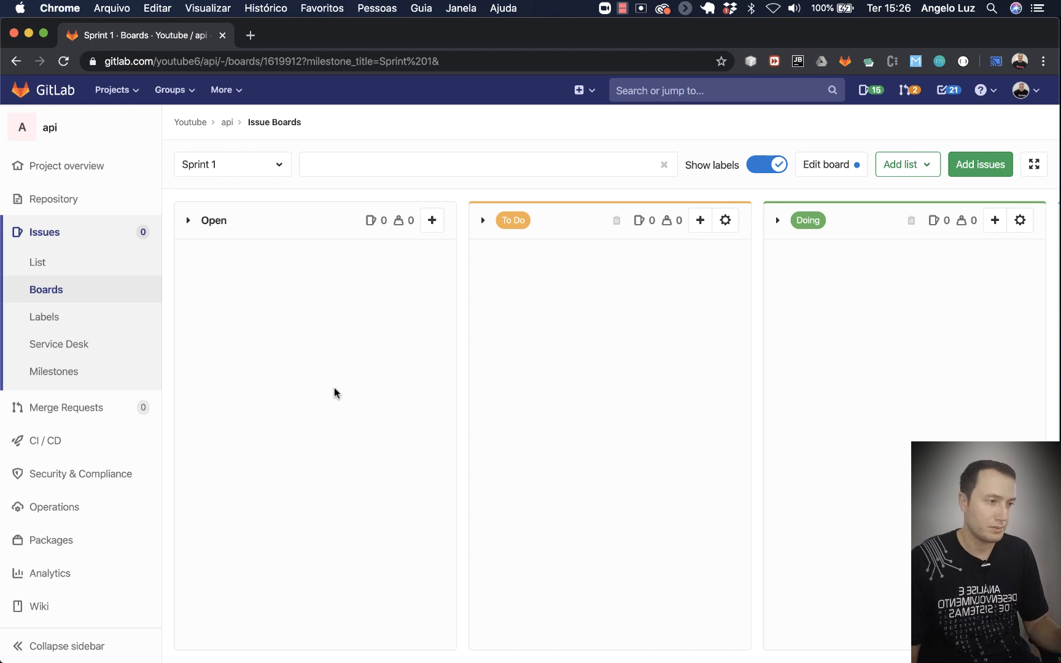
# Step: Create an issue titled "RF001 - Login Social" in the board's Open list
pyautogui.click(433, 220)
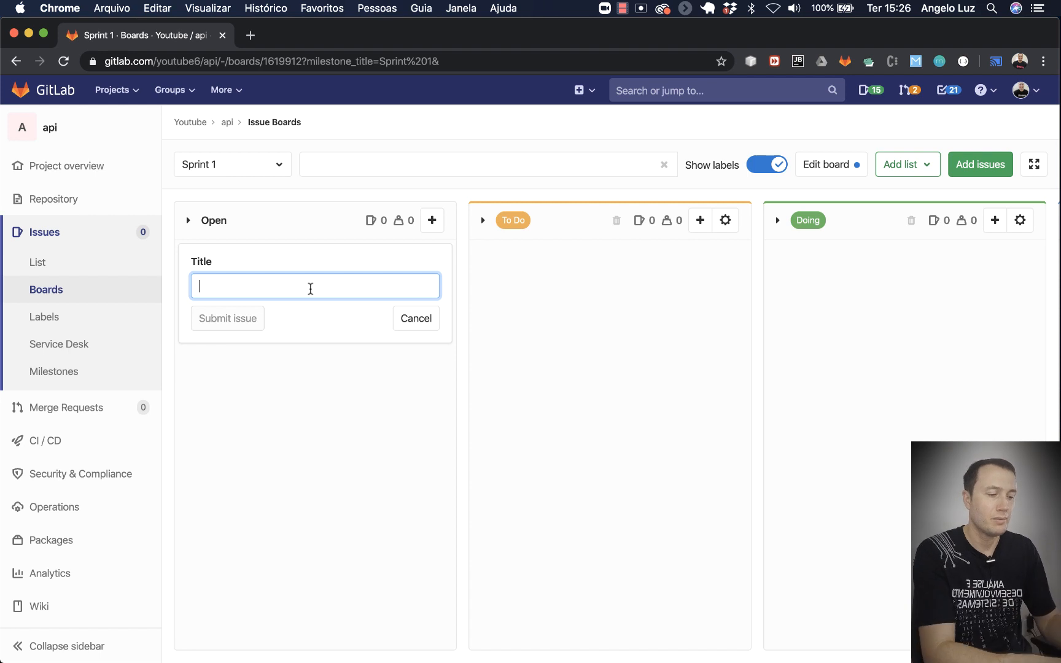
pyautogui.write('RF')
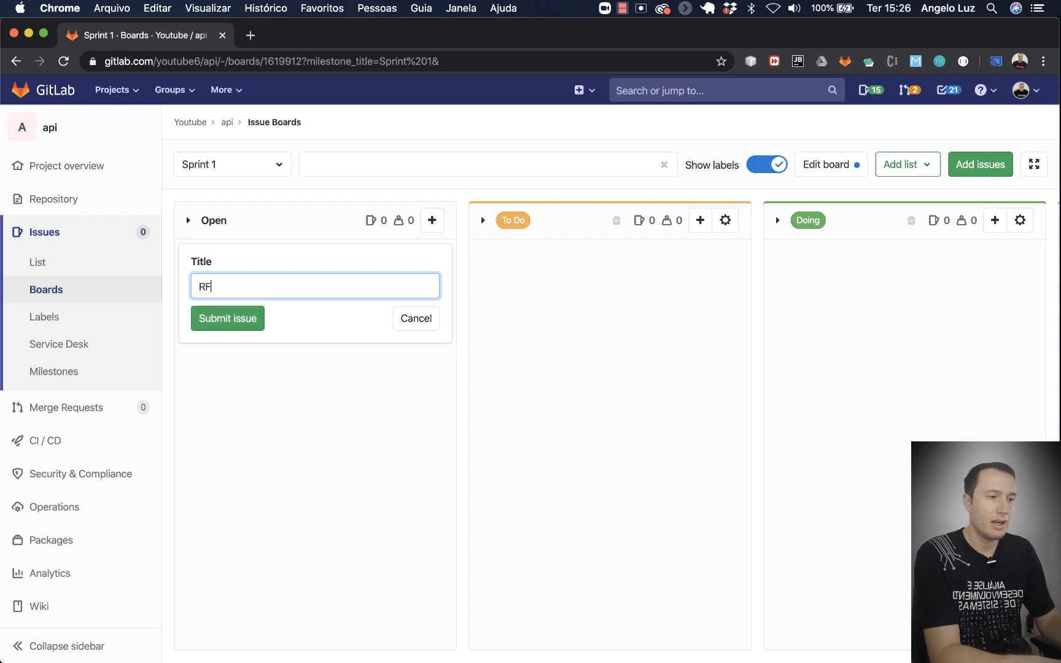
pyautogui.write('001')
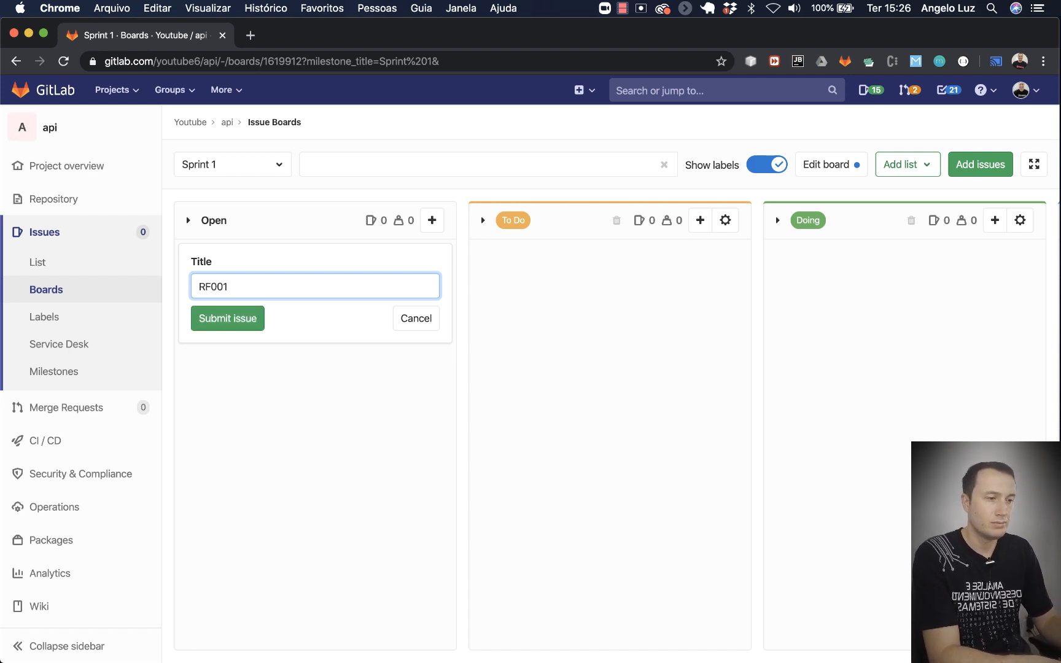
pyautogui.write(' -')
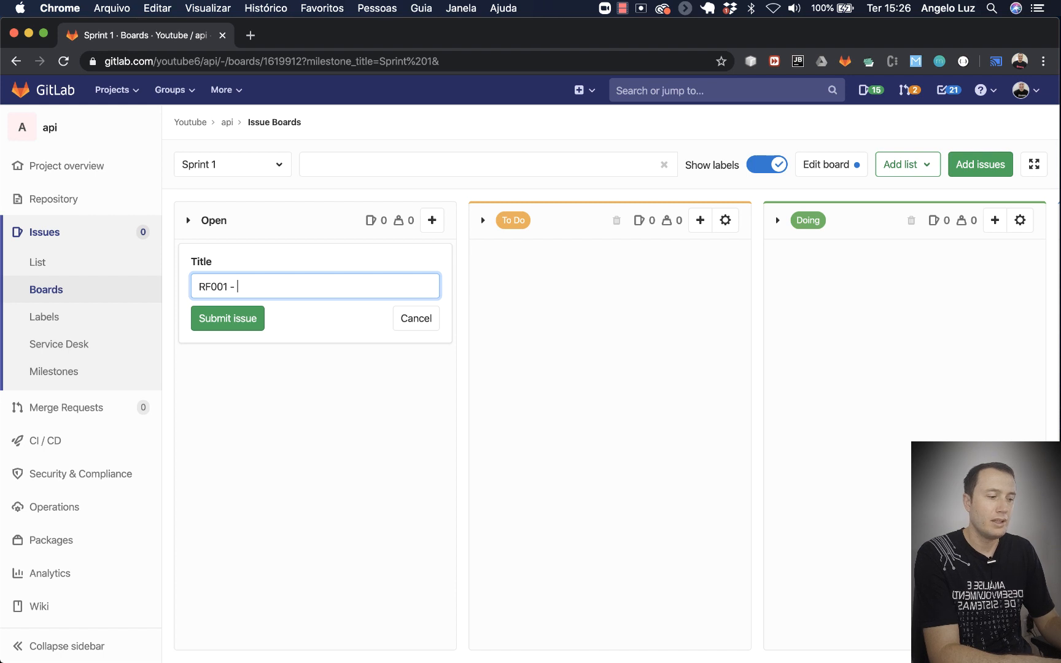
pyautogui.write(' Login ')
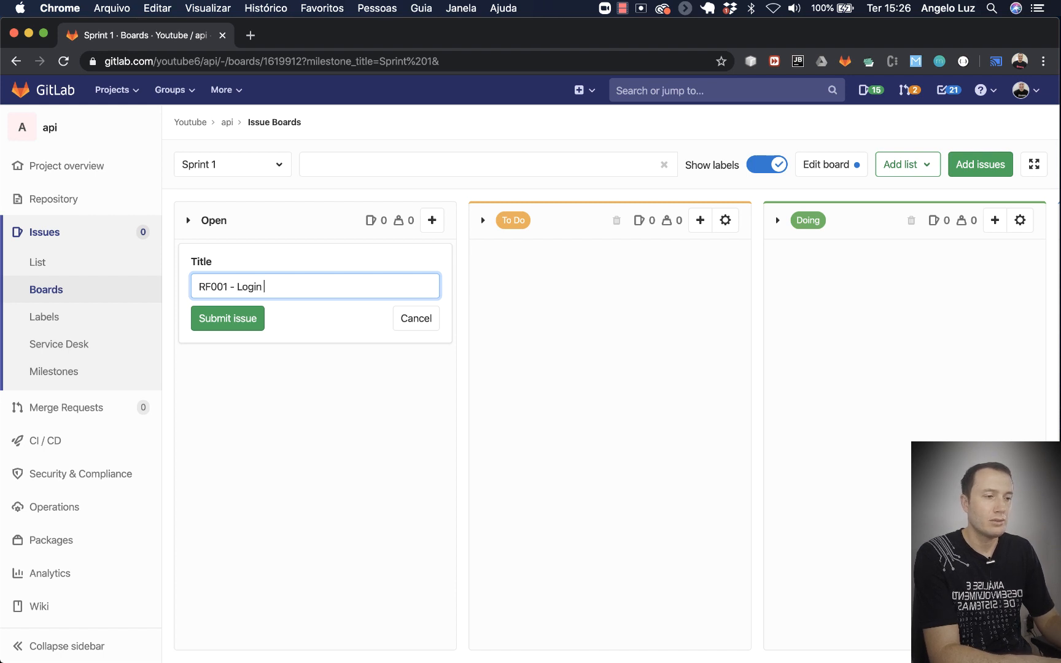
pyautogui.write('Social')
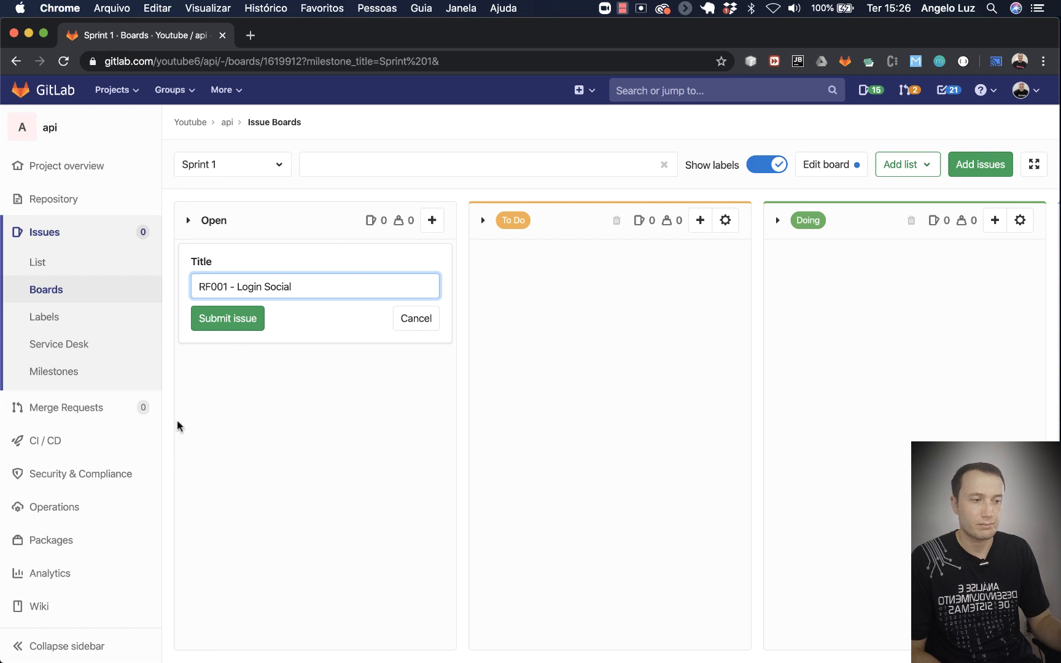
pyautogui.click(238, 321)
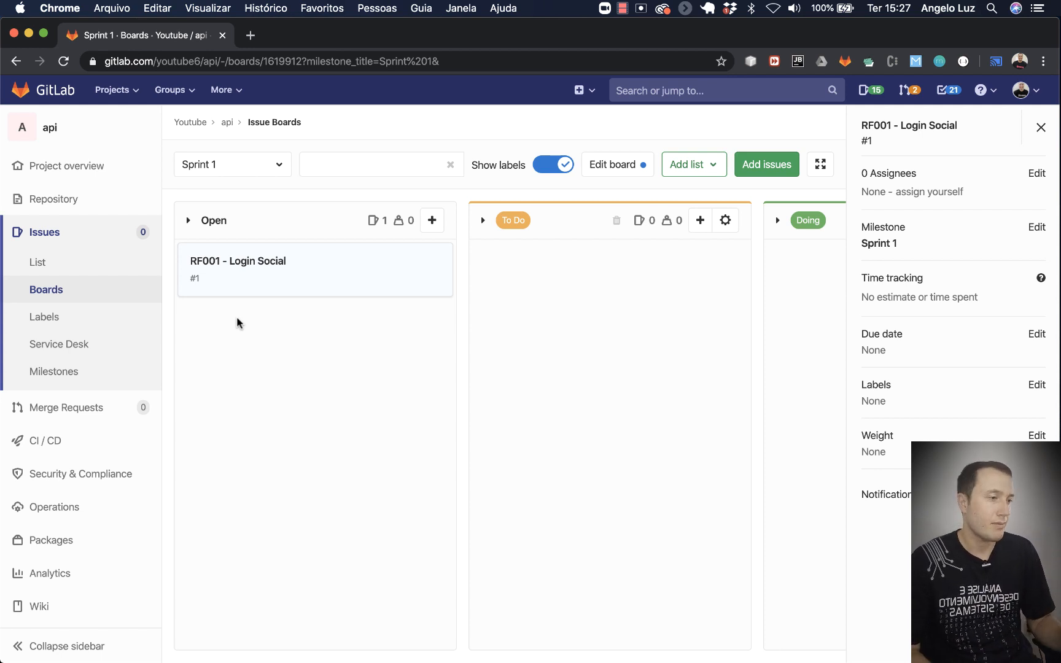
pyautogui.click(700, 221)
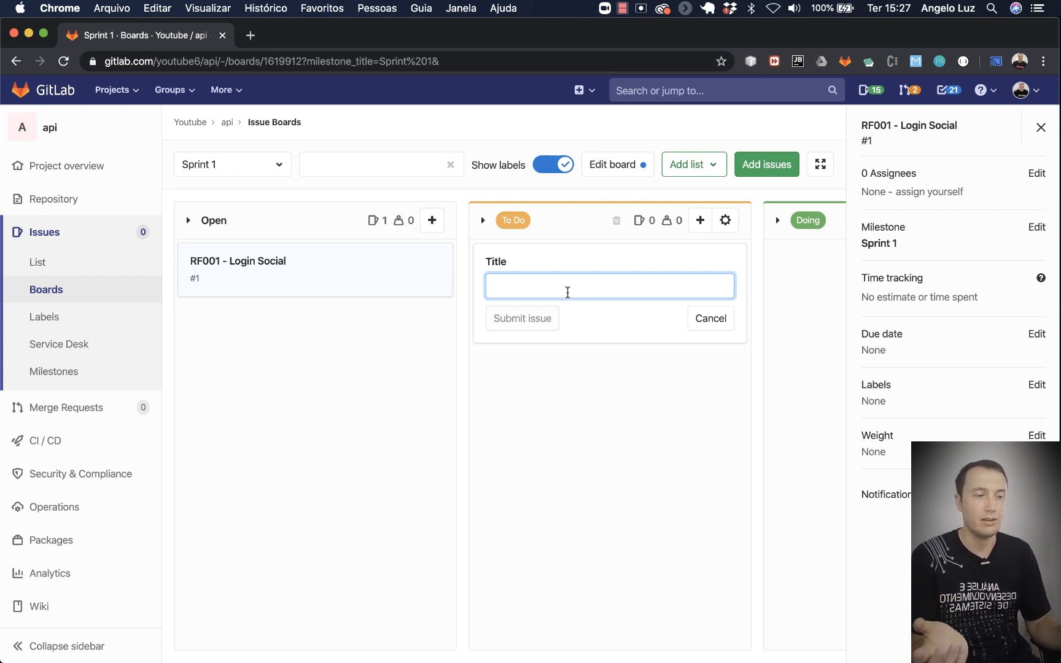
pyautogui.click(271, 282)
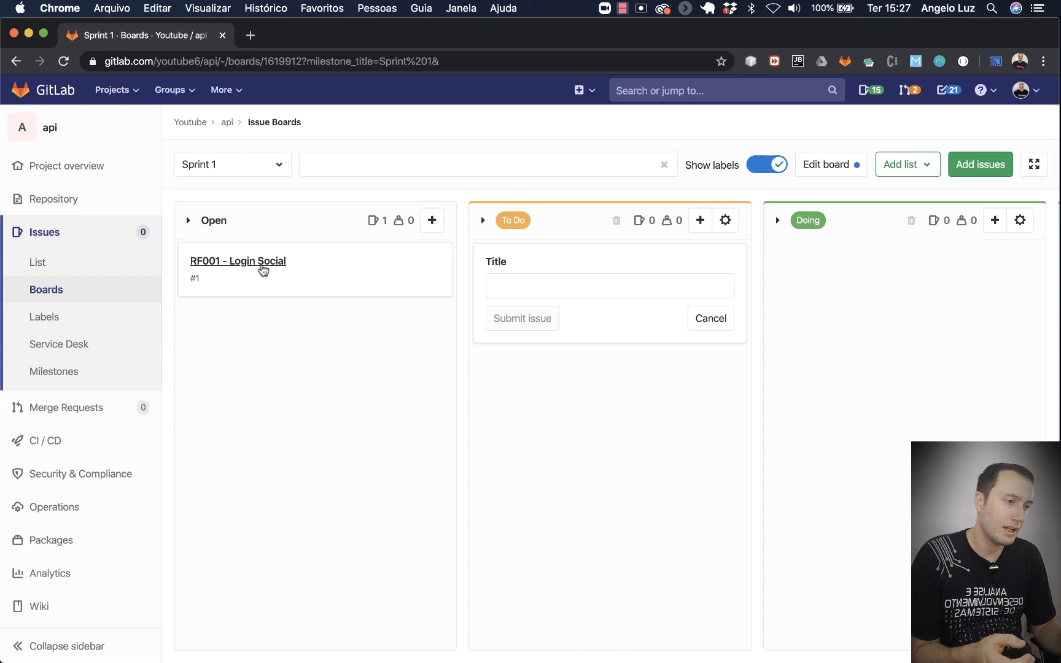
pyautogui.click(709, 324)
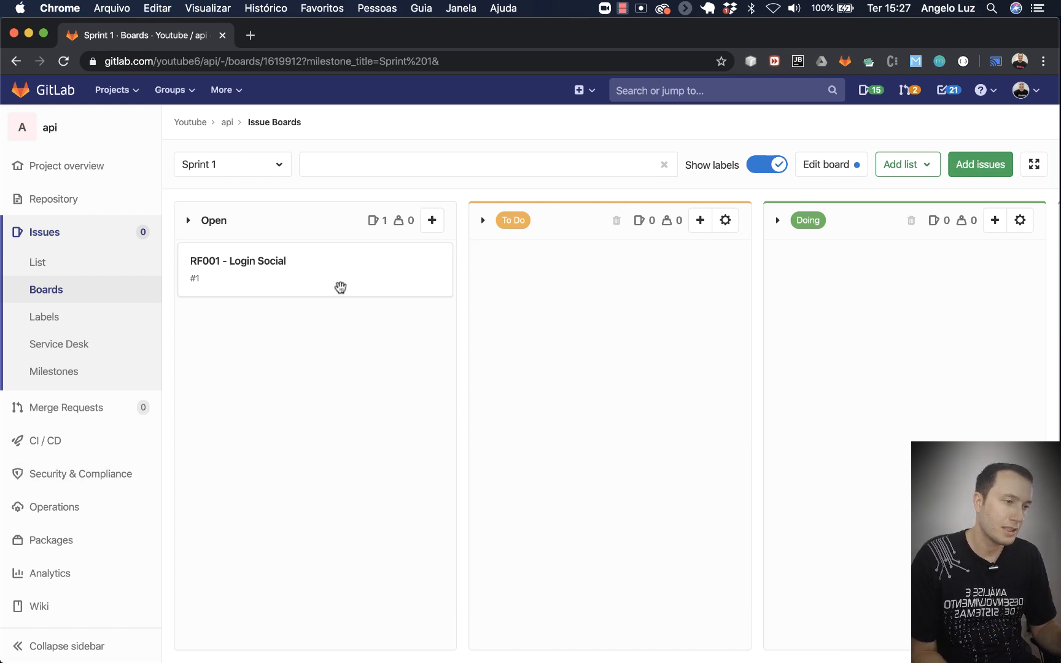
# Step: Open the RF001 - Login Social issue for editing and start its description with "Como usuário do aplicativo"
pyautogui.click(391, 273)
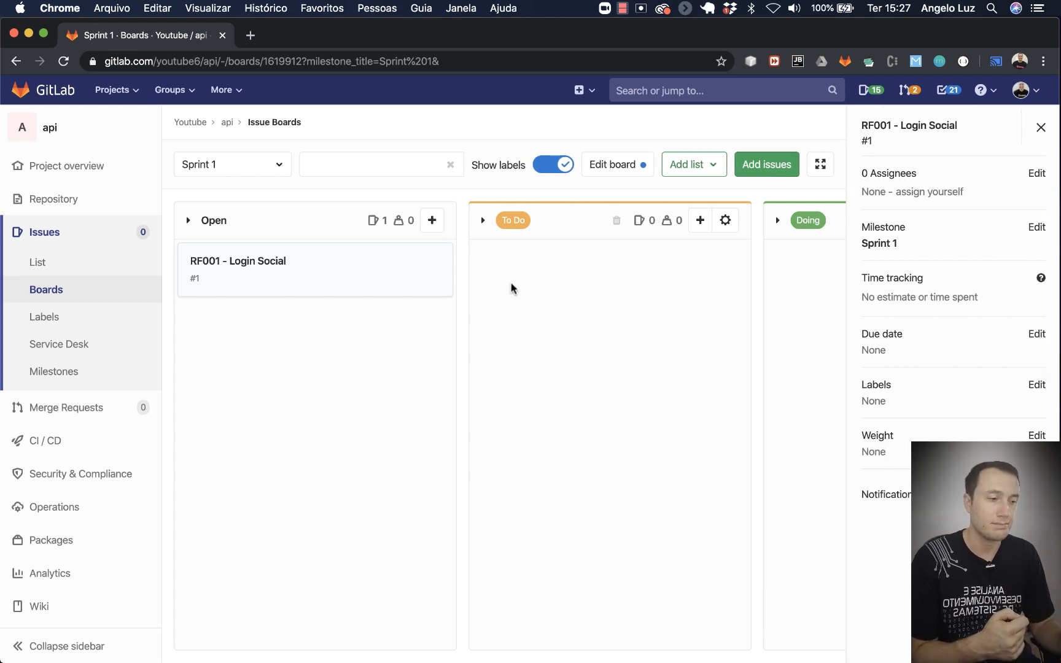
pyautogui.click(234, 264)
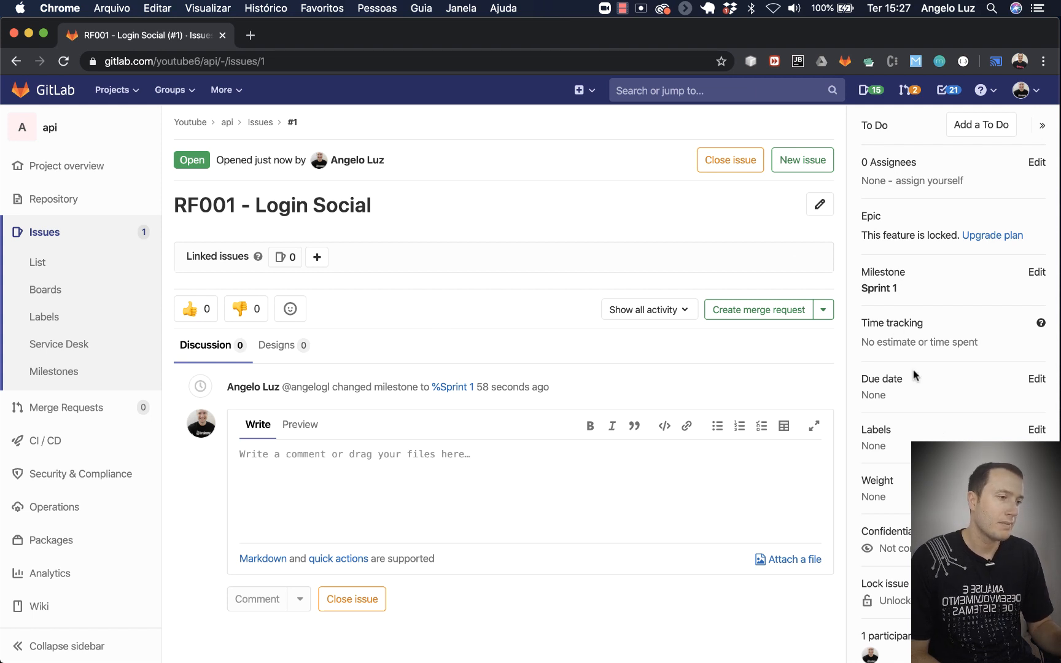
pyautogui.click(820, 208)
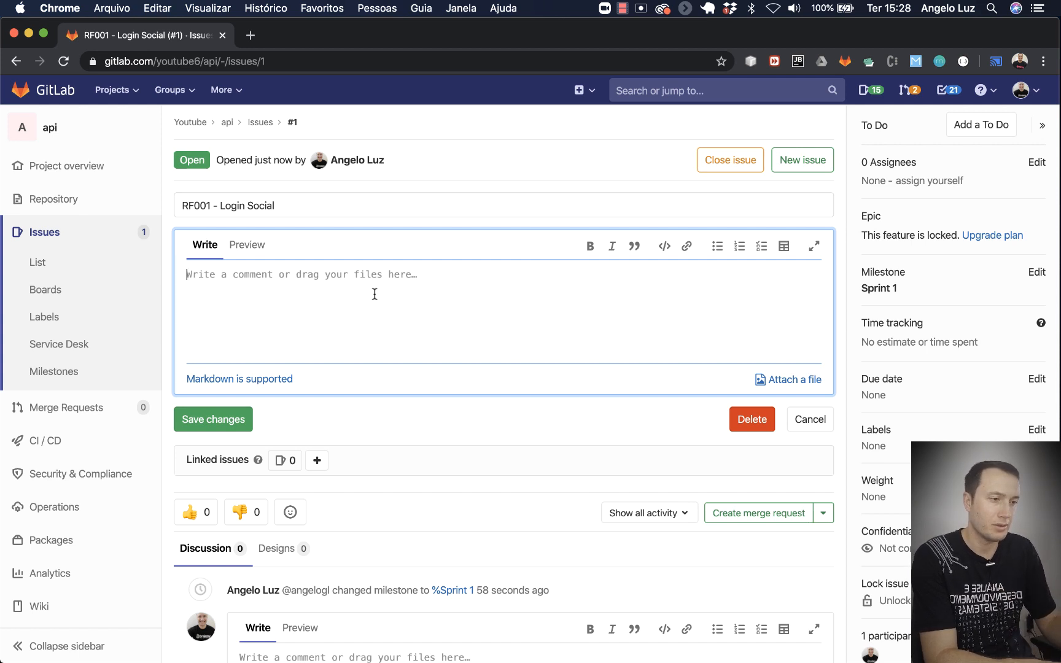
pyautogui.write('Como ')
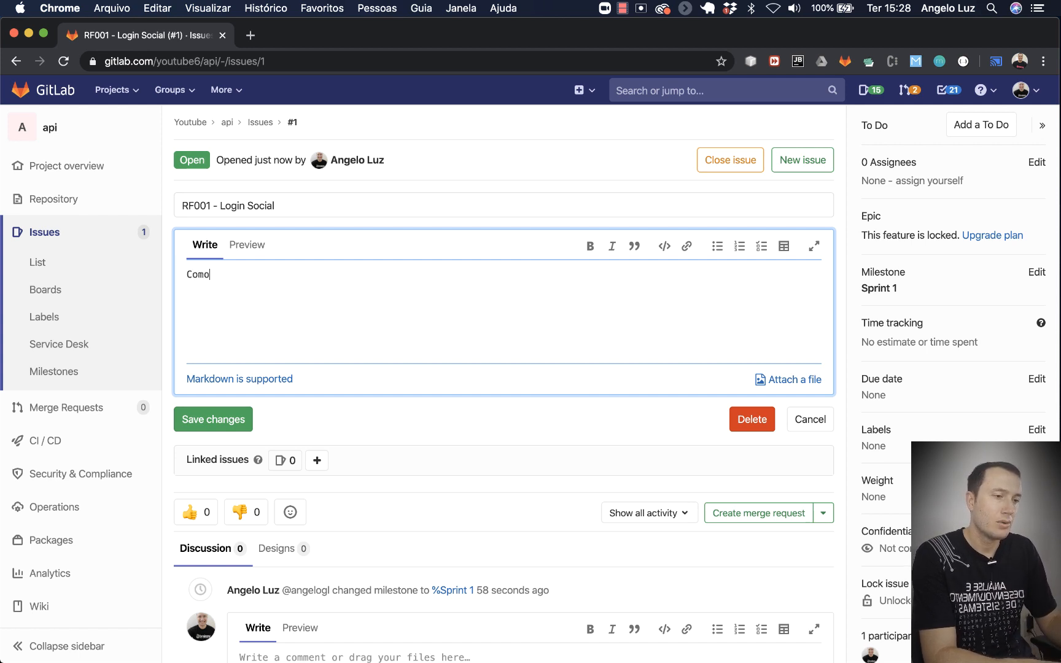
pyautogui.write('usuár')
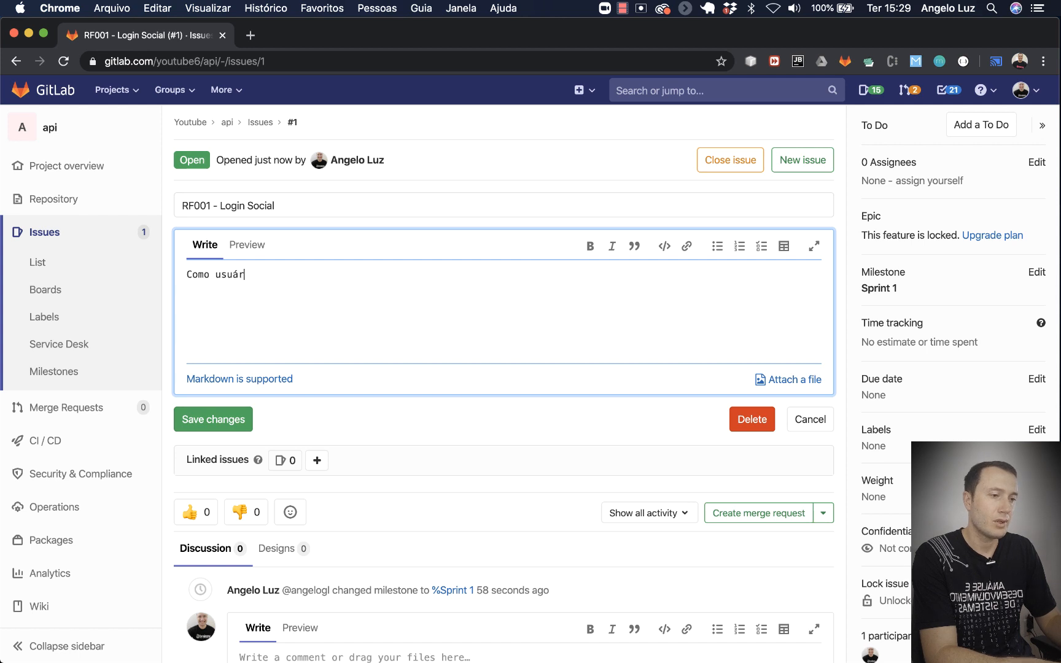
pyautogui.write('io do aplicativo')
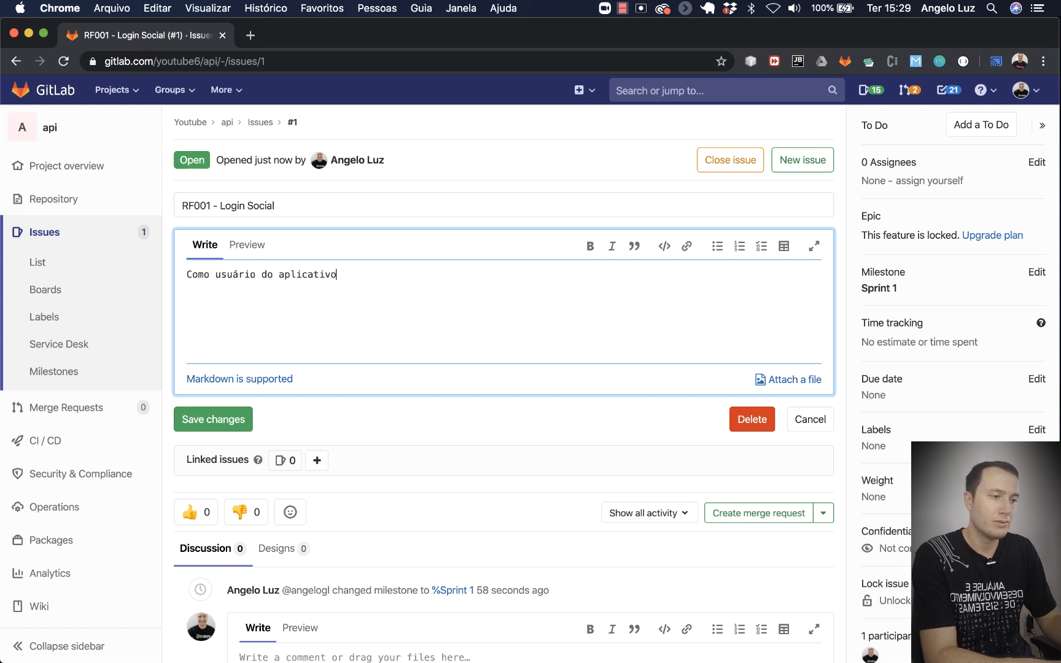
# Step: Add a second paragraph to the description reading "Quero logar com minha conta do Facebook e do Google"
pyautogui.press('Return')
pyautogui.write('Quero ')
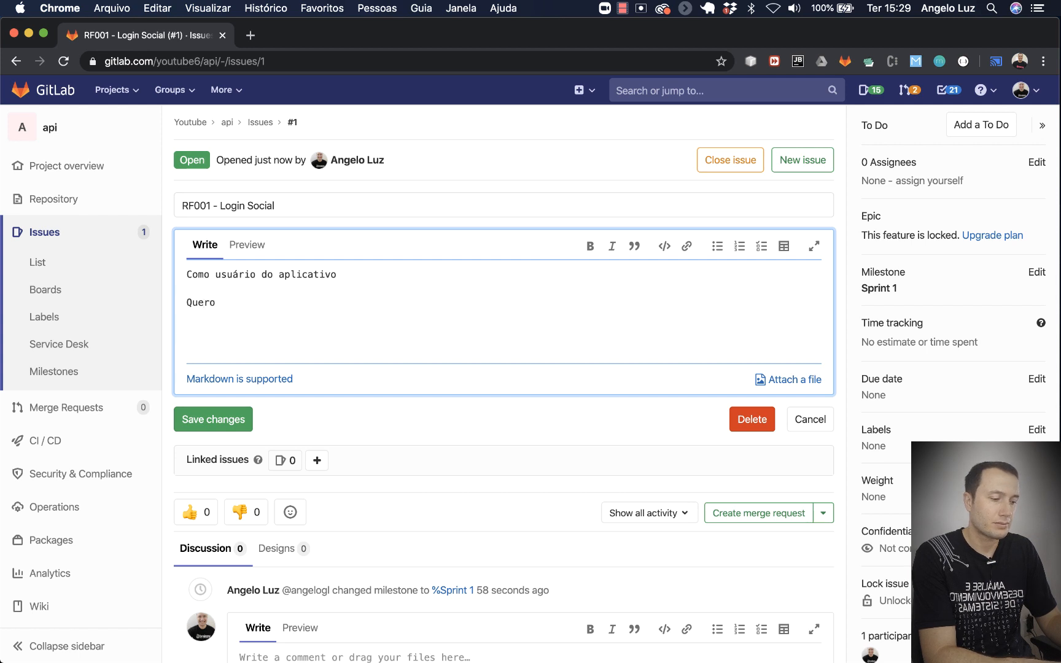
pyautogui.write('logar co')
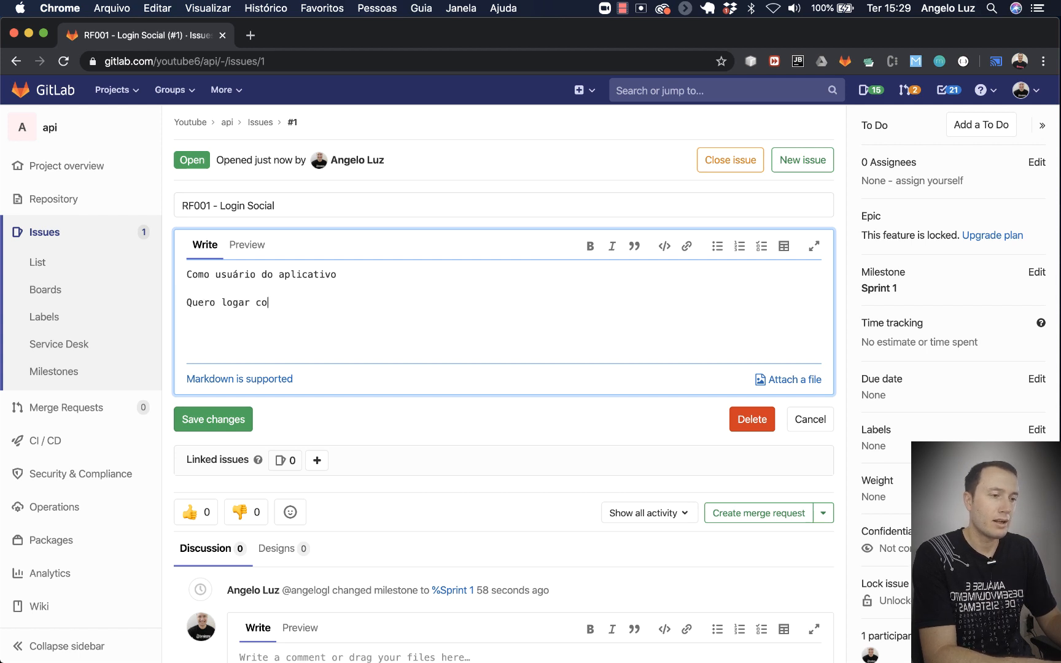
pyautogui.write('m M')
pyautogui.press('BackSpace')
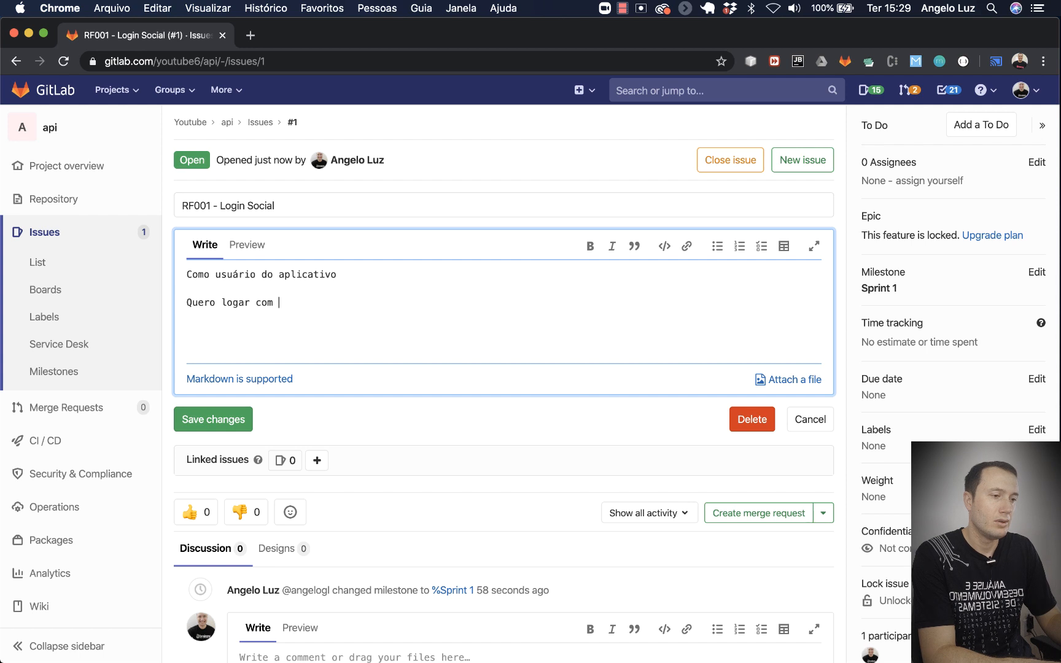
pyautogui.write('minha conta do ')
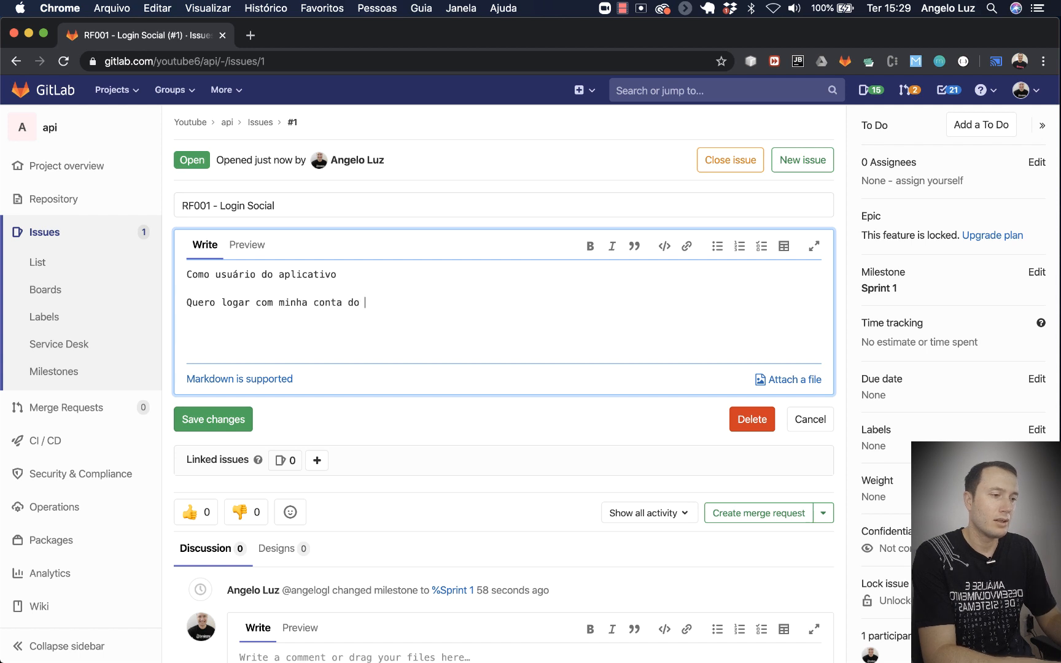
pyautogui.write('fa')
pyautogui.press('BackSpace')
pyautogui.press('BackSpace')
pyautogui.write('Fa')
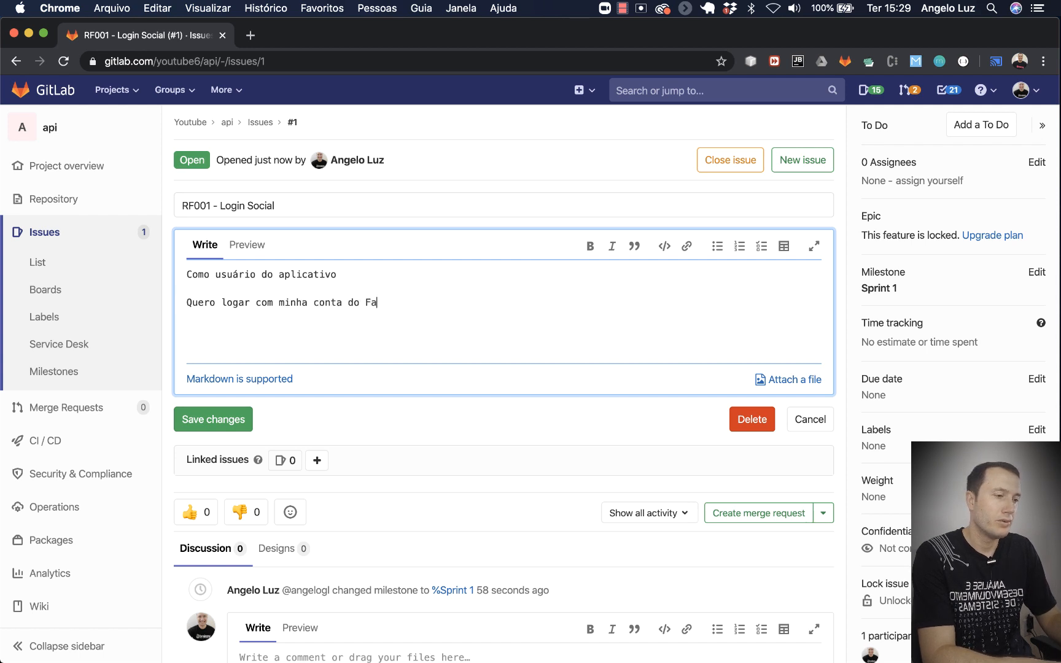
pyautogui.write('cebook e do ')
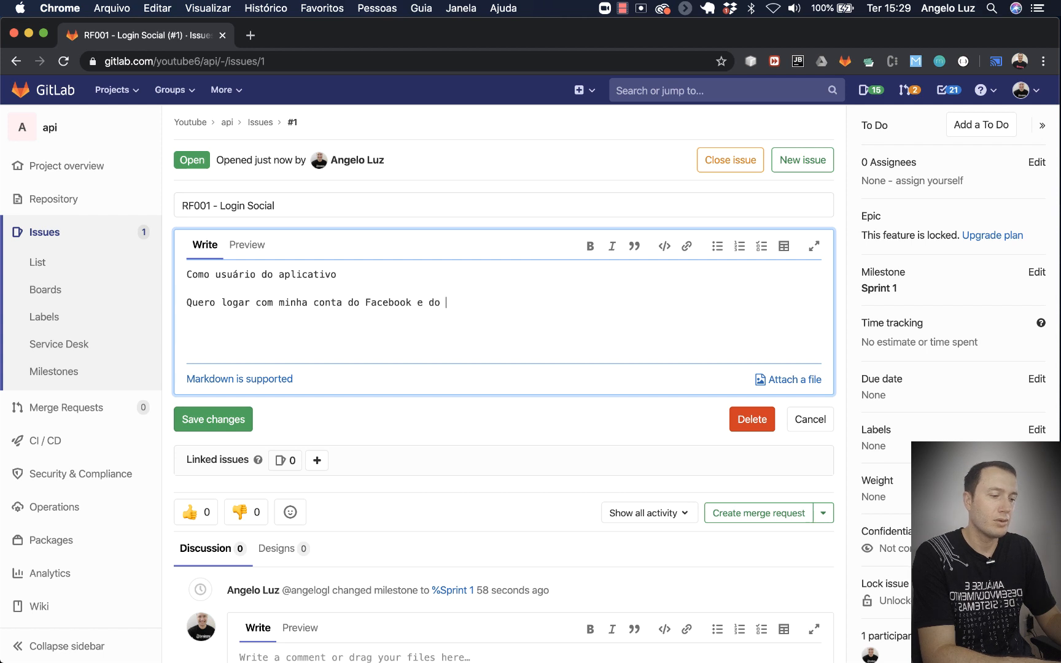
pyautogui.write('Google')
# Step: Add a third paragraph to the description reading "para que possa ter um rápido acesso a plataforma."
pyautogui.press('Return')
pyautogui.press('Return')
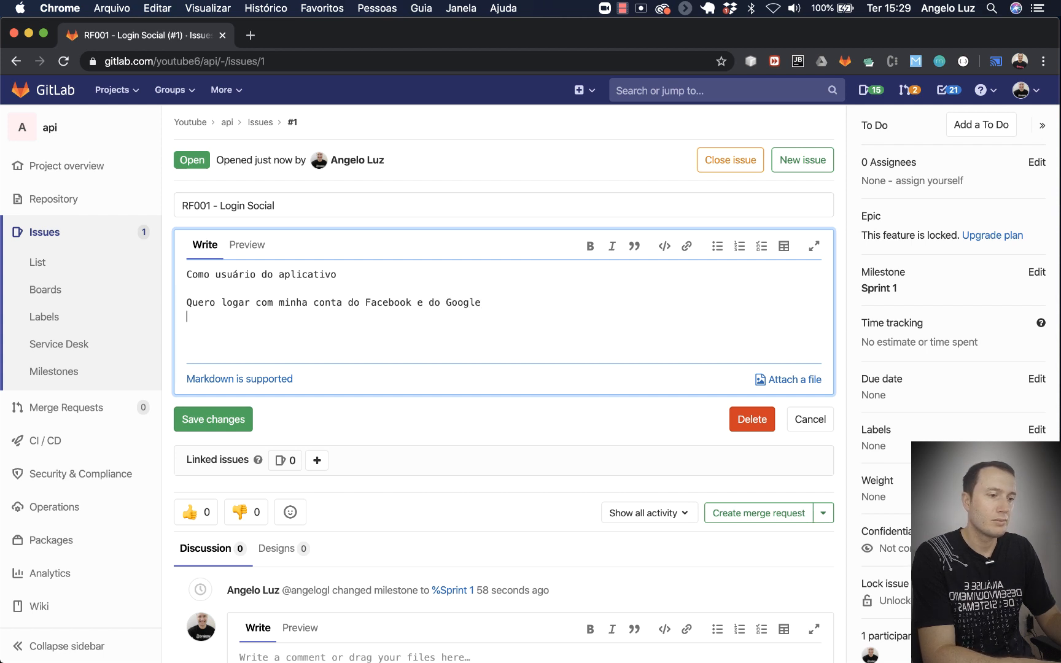
pyautogui.write('para que ')
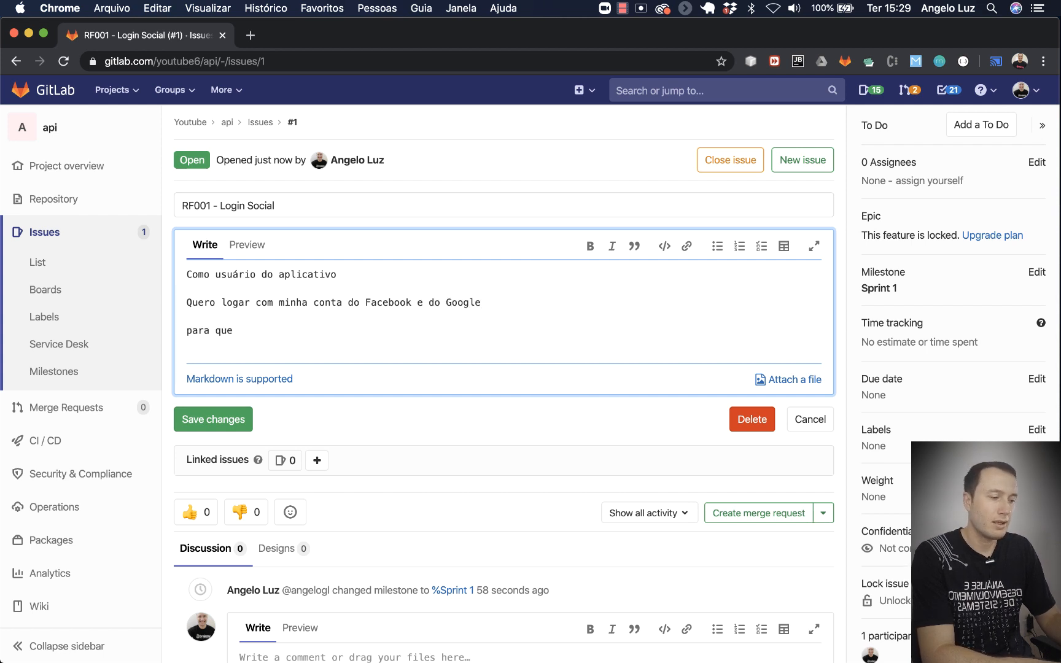
pyautogui.write('possar ter')
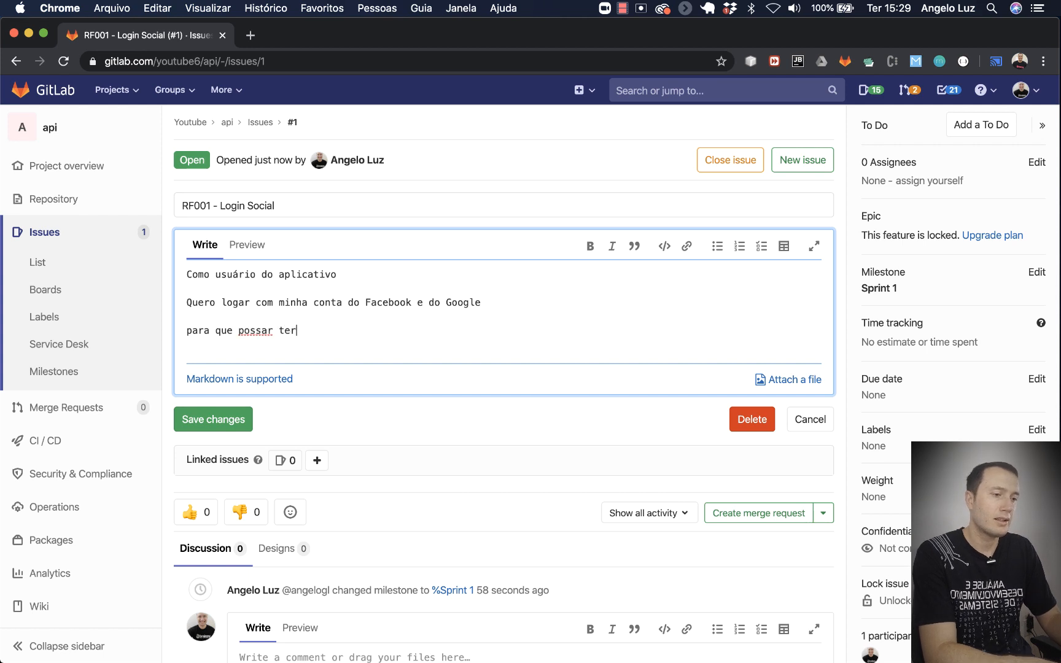
pyautogui.press('BackSpace')
pyautogui.press('BackSpace')
pyautogui.press('BackSpace')
pyautogui.press('BackSpace')
pyautogui.press('BackSpace')
pyautogui.write('te')
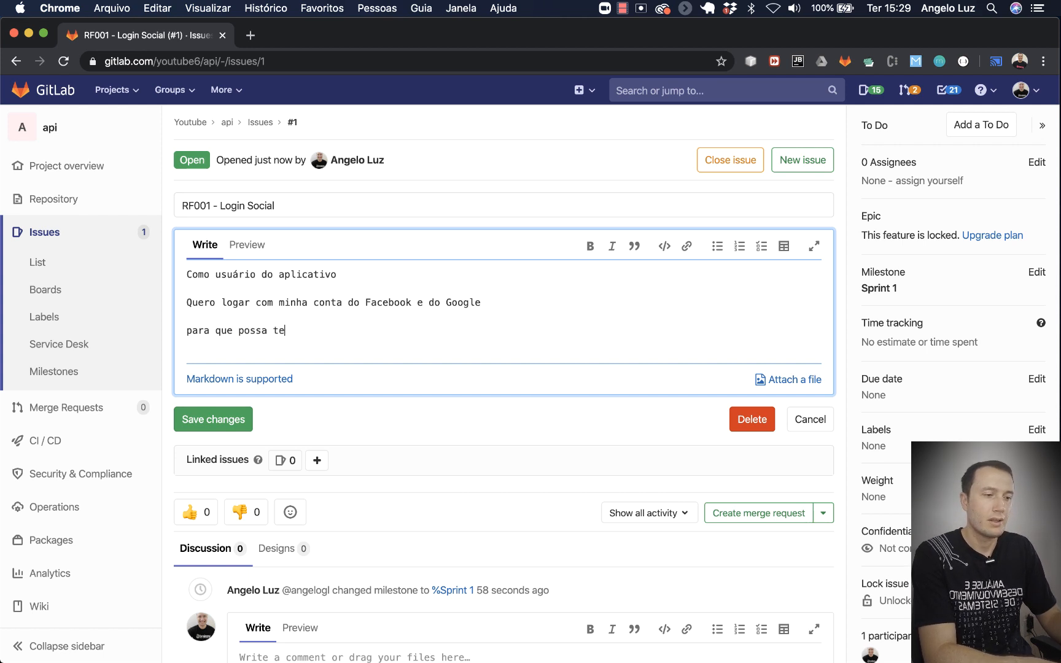
pyautogui.write('r um rápi')
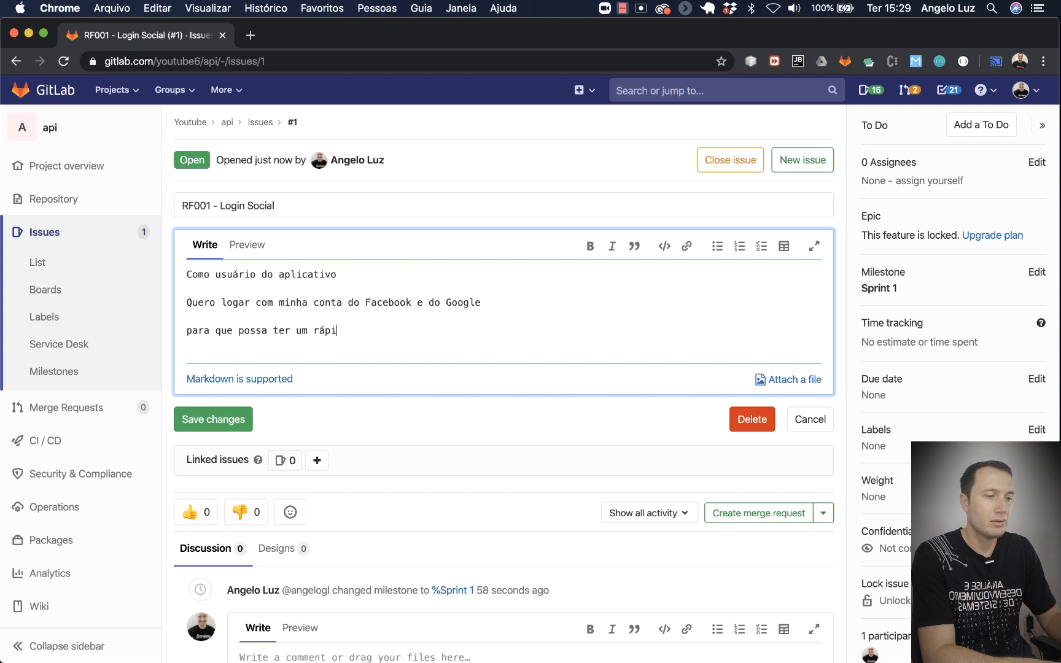
pyautogui.write('do acesso a p')
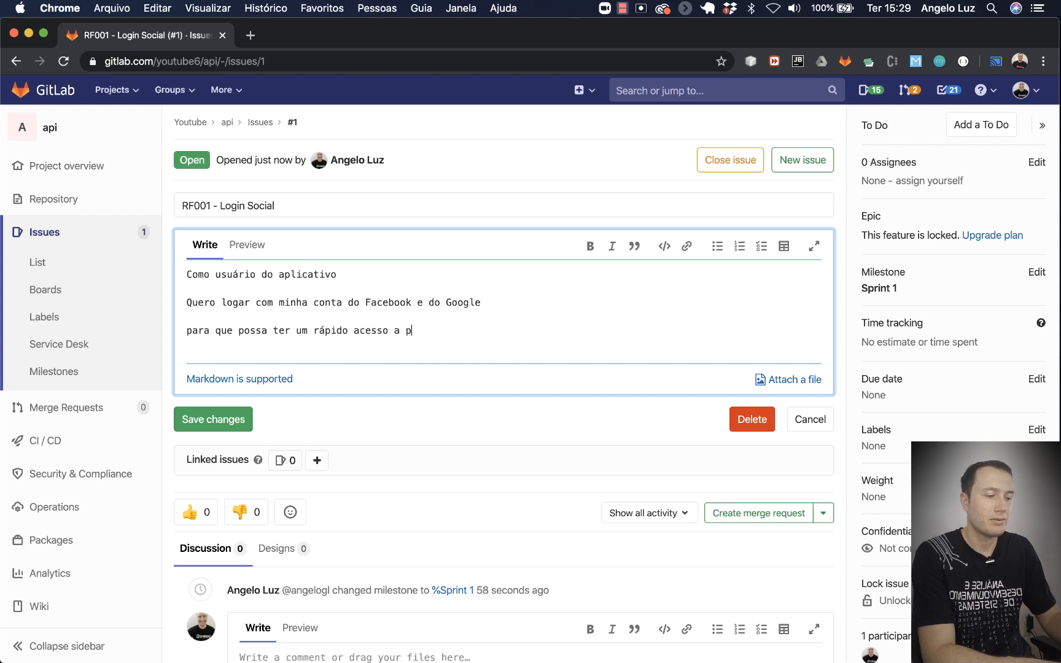
pyautogui.write('lataforma.')
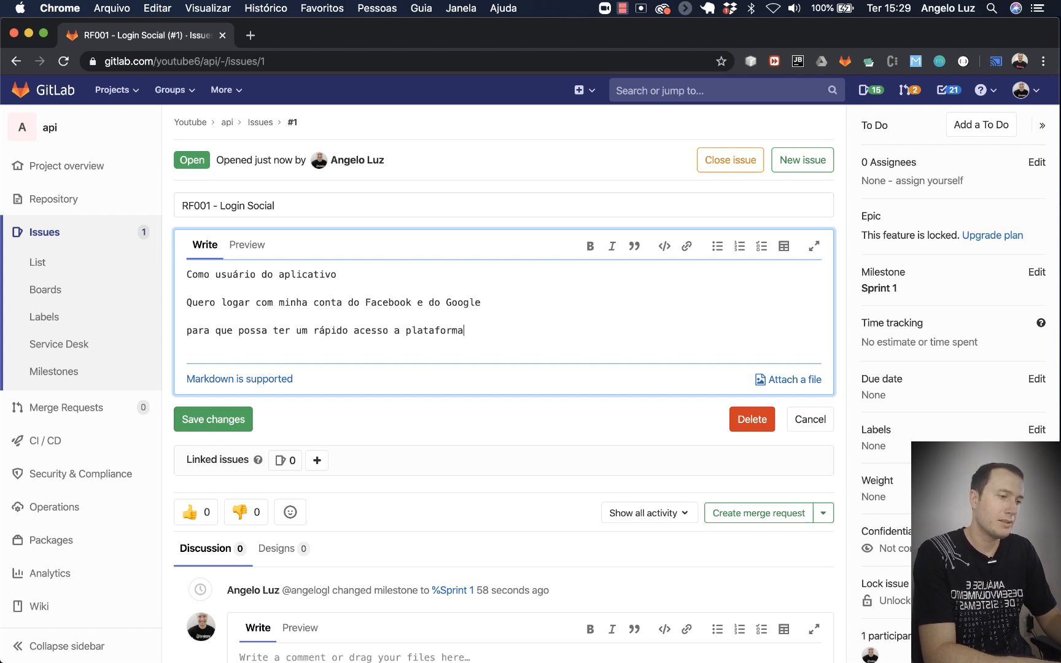
# Step: Bold the words "Como", "Quero" and "para que" in the issue description and preview the formatted text
pyautogui.doubleClick(197, 273)
pyautogui.click(590, 247)
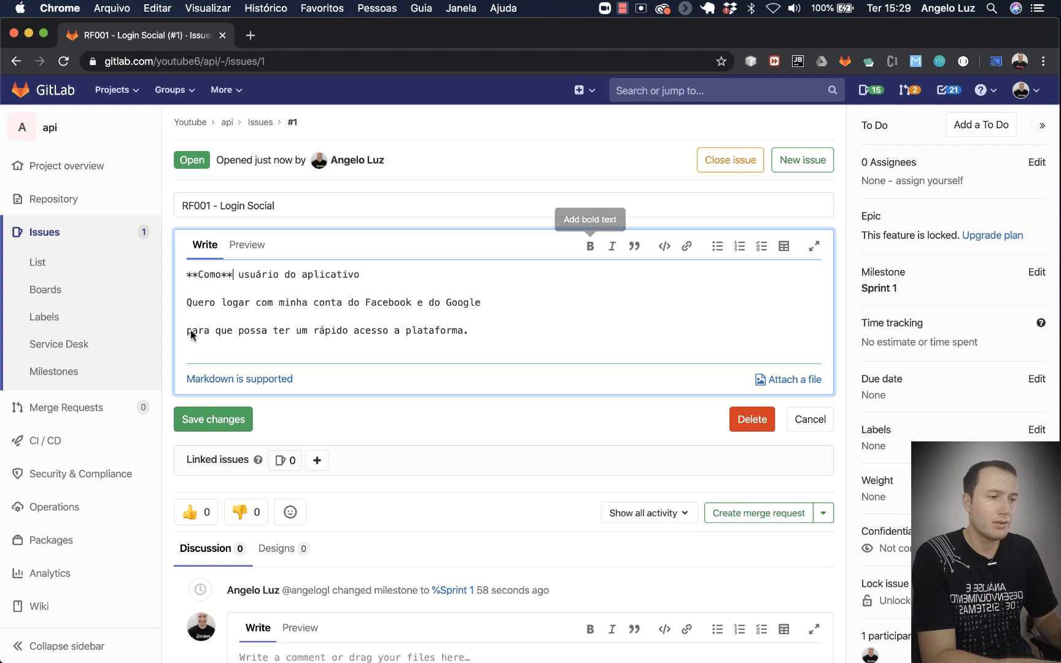
pyautogui.doubleClick(205, 301)
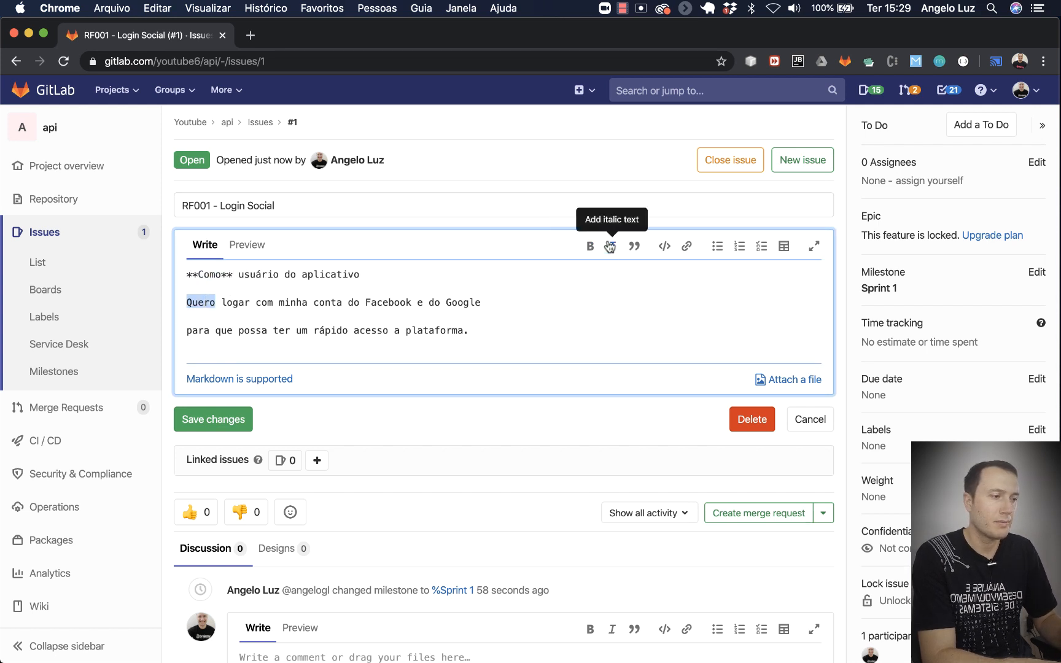
pyautogui.click(590, 247)
pyautogui.moveTo(232, 331); pyautogui.dragTo(186, 330)
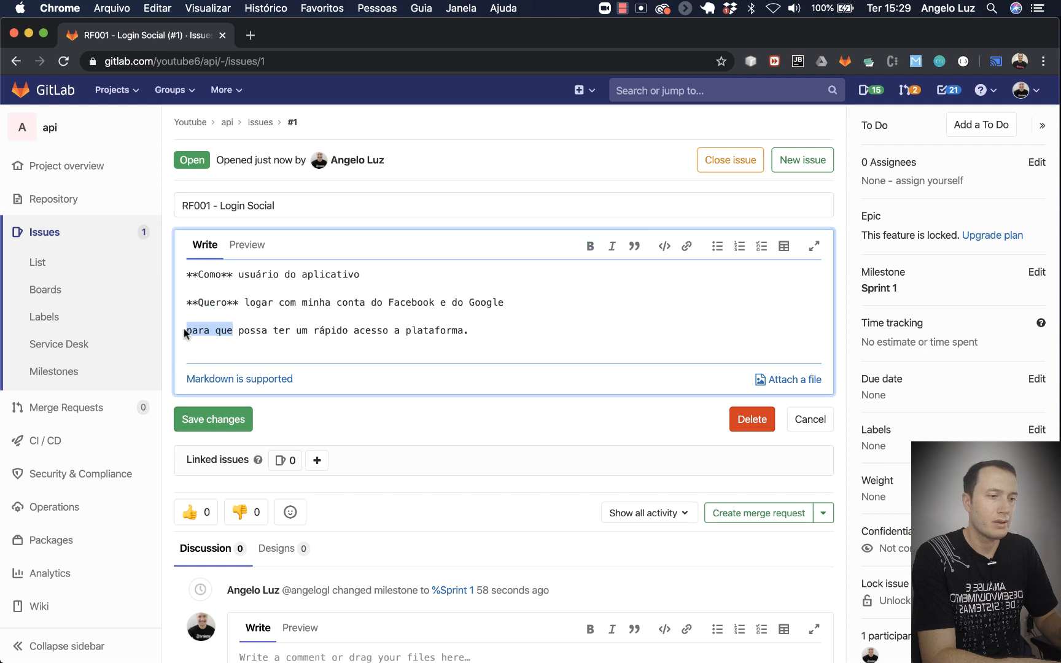
pyautogui.click(590, 246)
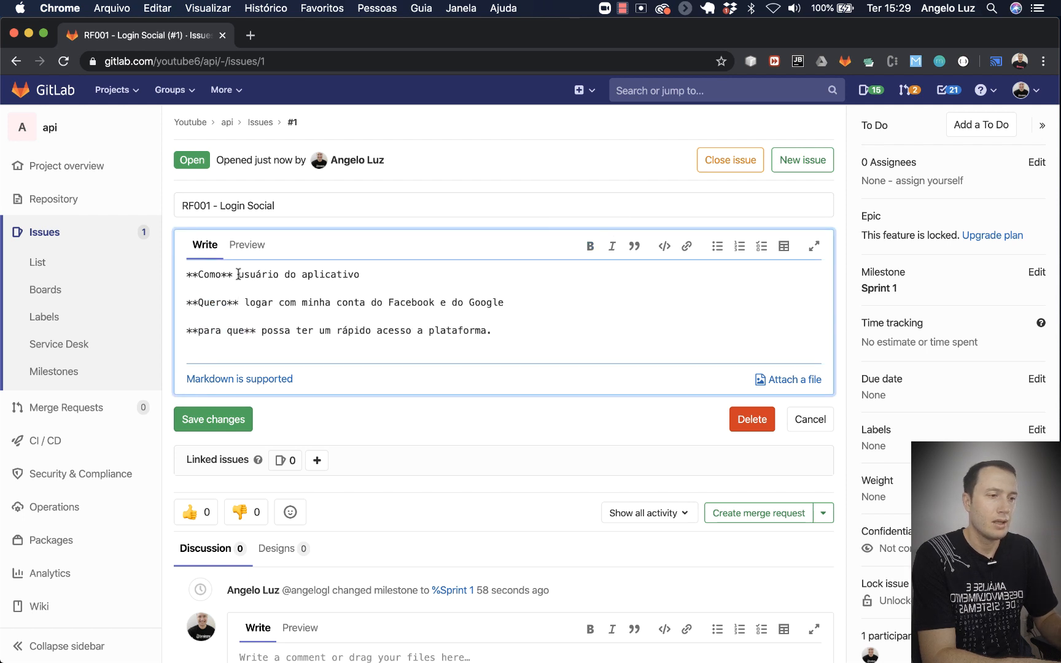
pyautogui.click(248, 245)
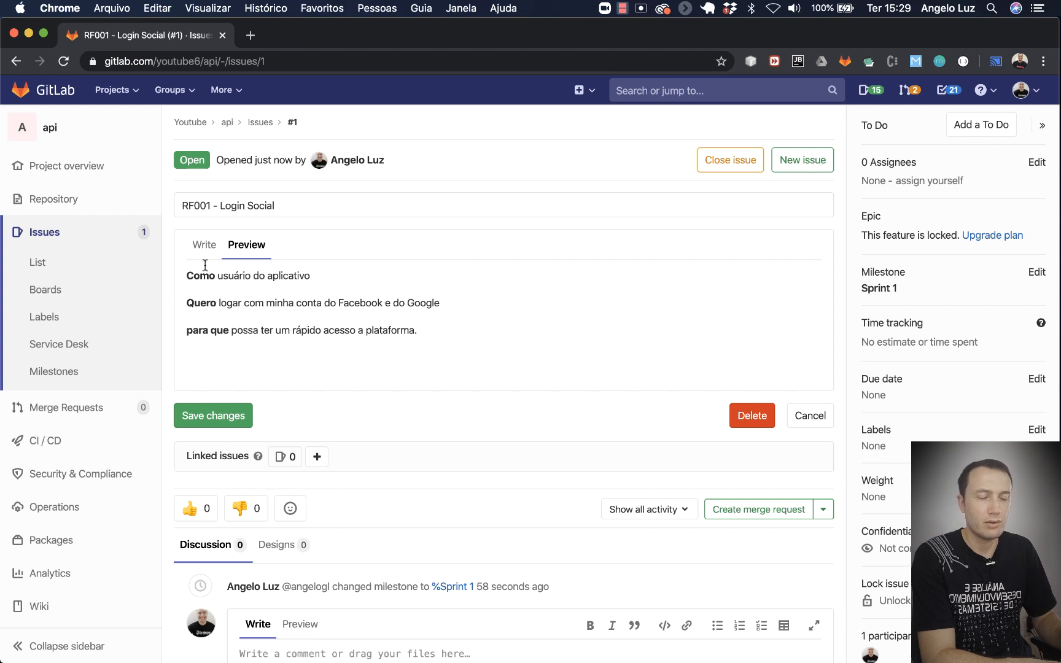
pyautogui.click(205, 245)
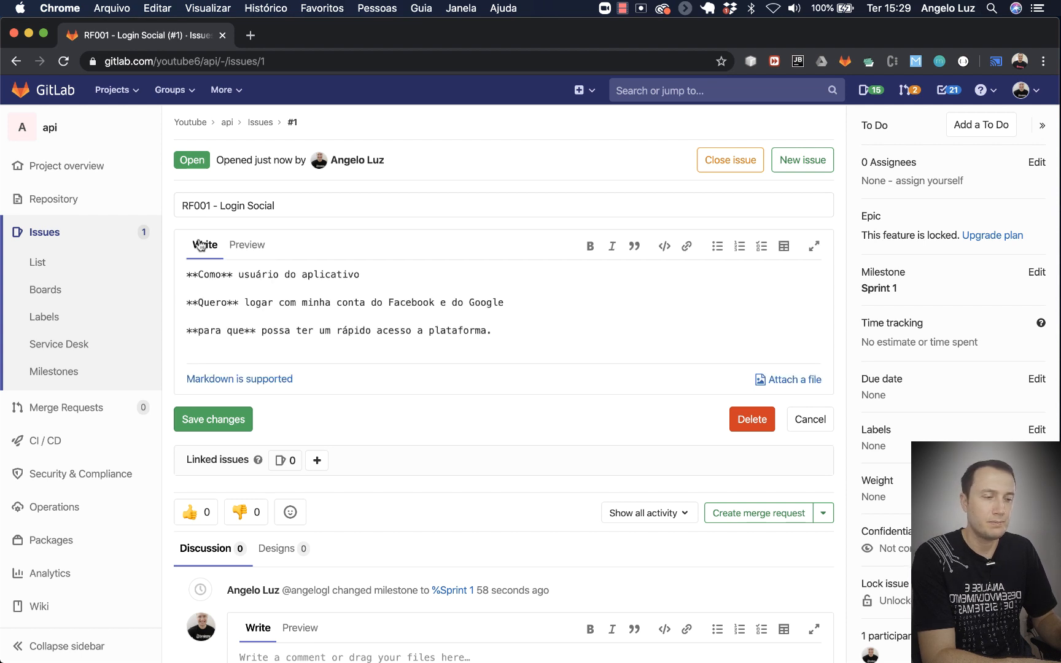
# Step: Add a level-two Markdown heading "Critério de aceitação" below the last paragraph of the description
pyautogui.click(189, 275)
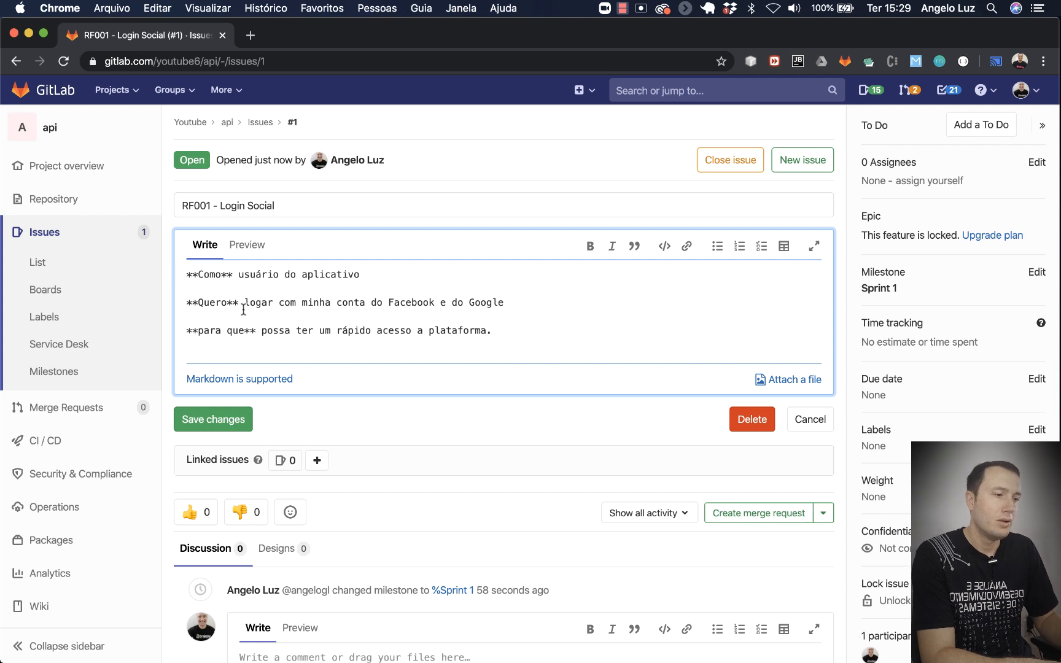
pyautogui.click(522, 334)
pyautogui.press('Return')
pyautogui.press('Return')
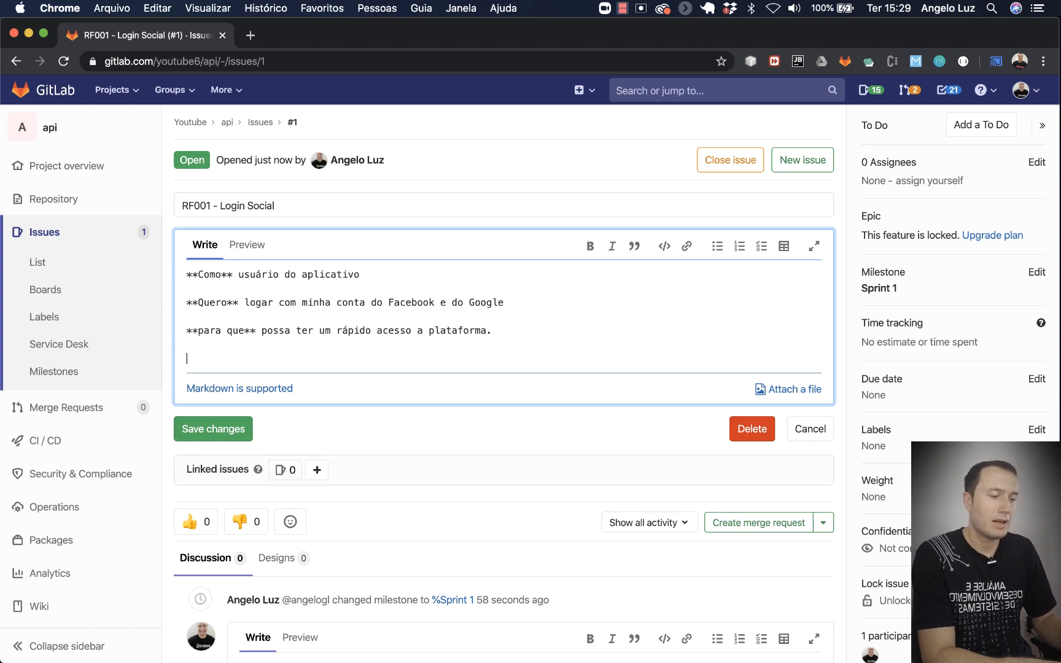
pyautogui.write('## ')
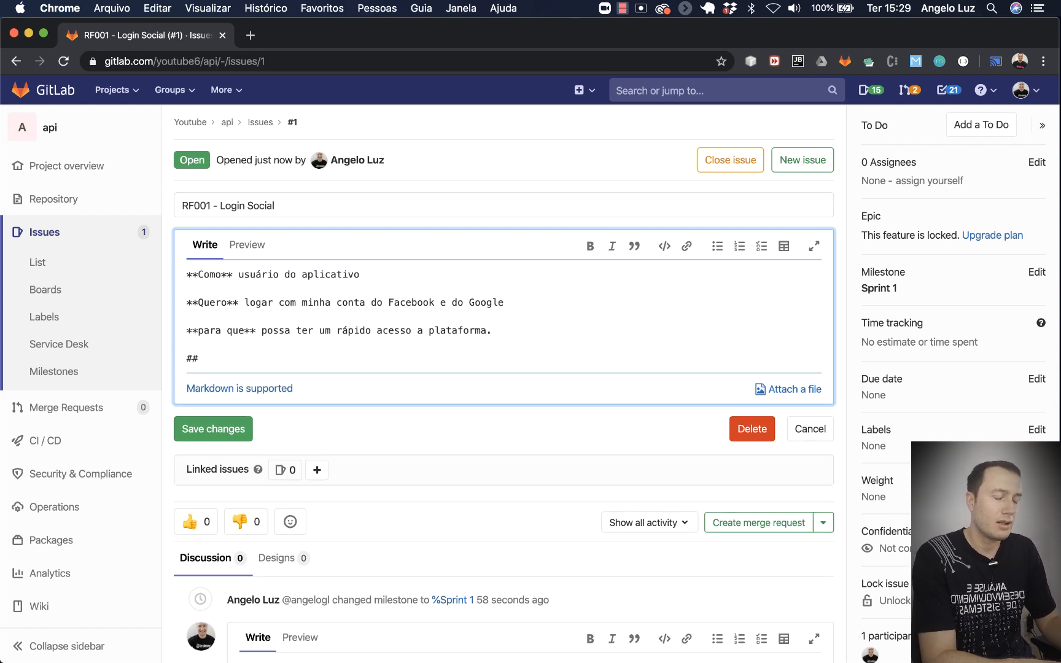
pyautogui.write('C')
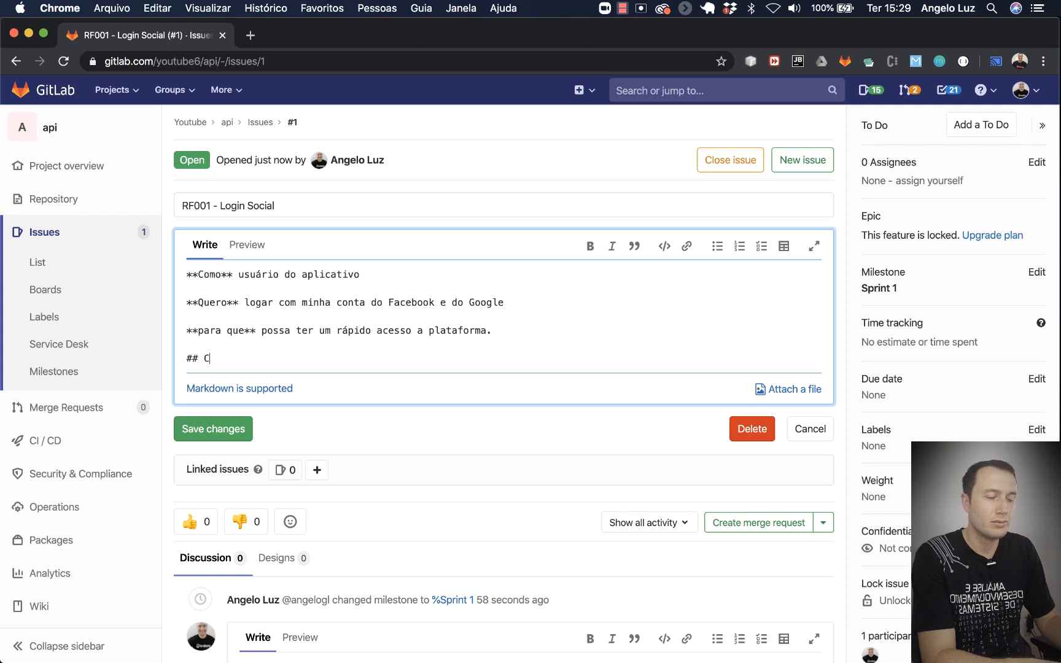
pyautogui.write('ri')
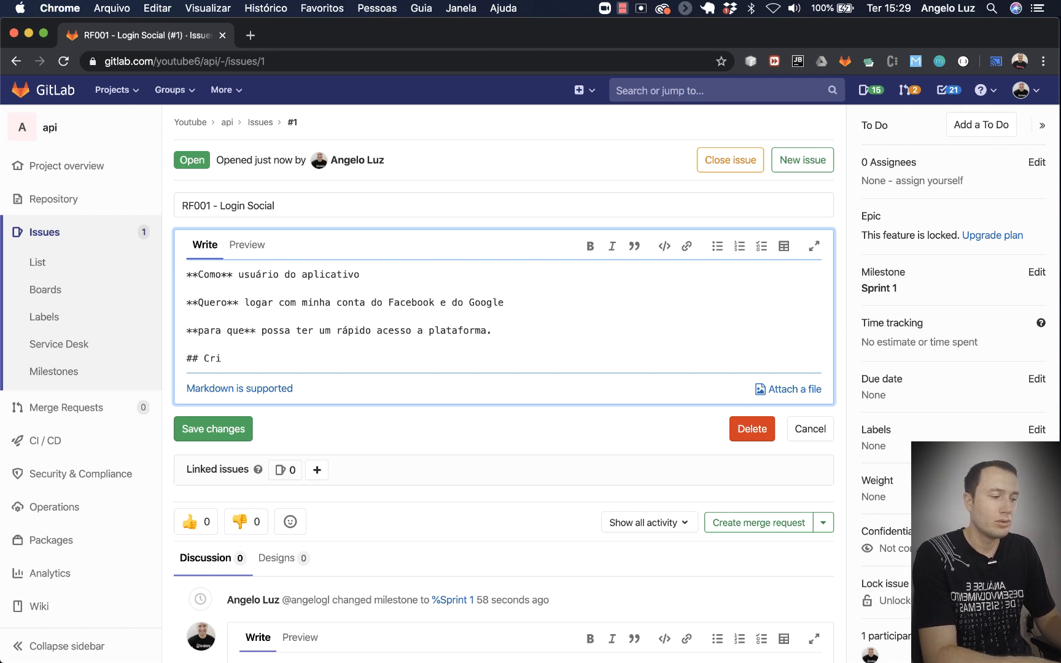
pyautogui.write('téri')
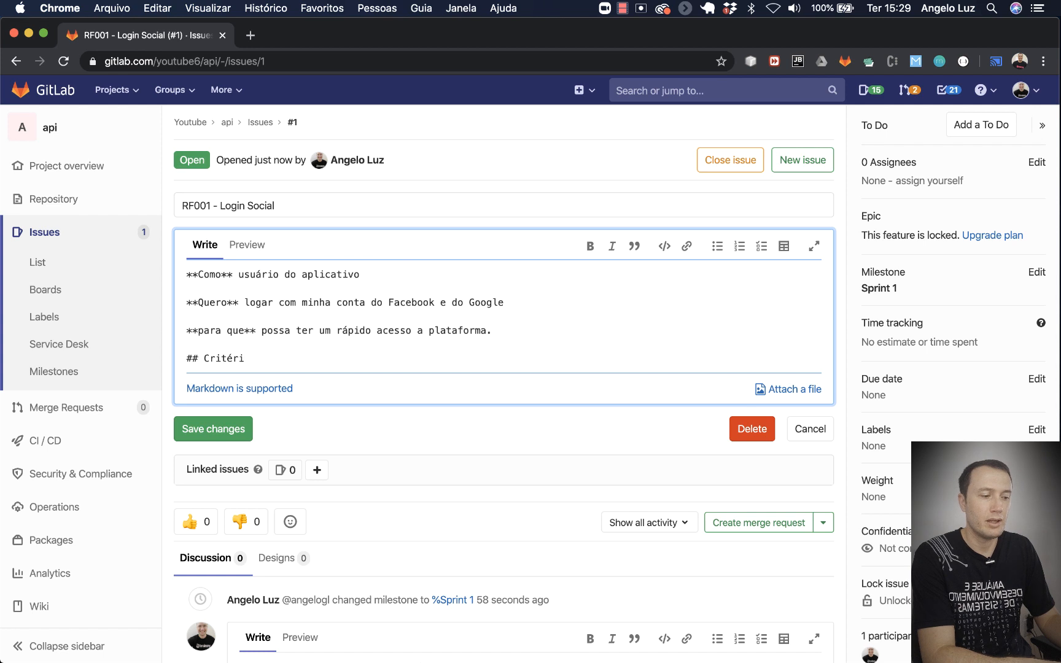
pyautogui.write('o de ac')
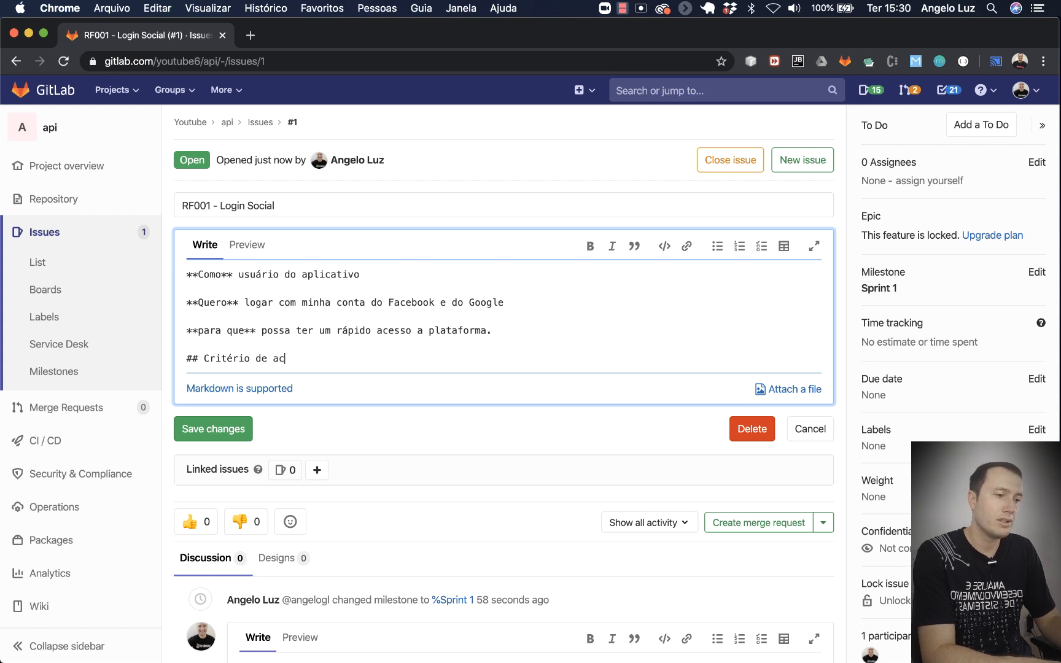
pyautogui.write('eitação')
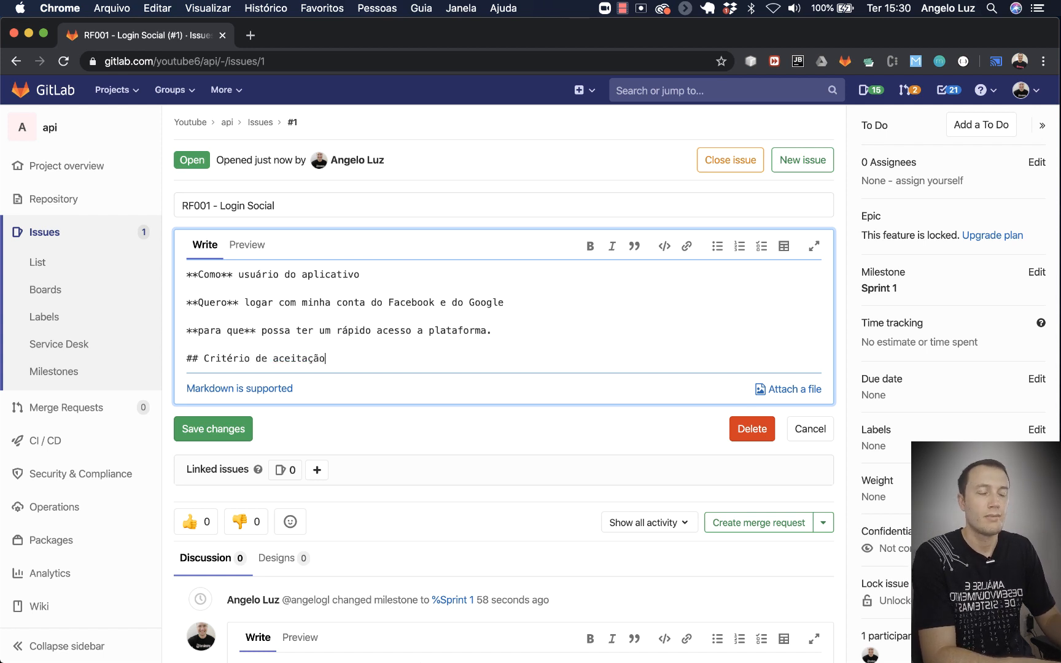
pyautogui.press('Return')
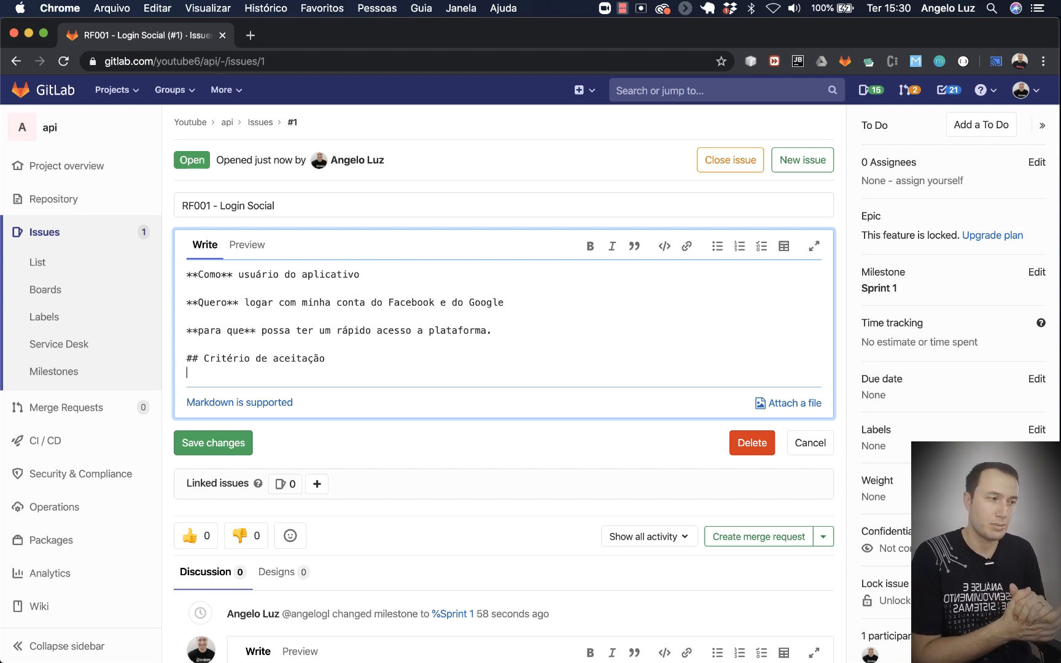
# Step: Start a bullet list under the heading with the item "A conta deve se mater logada por tempo indeterminado"
pyautogui.click(719, 252)
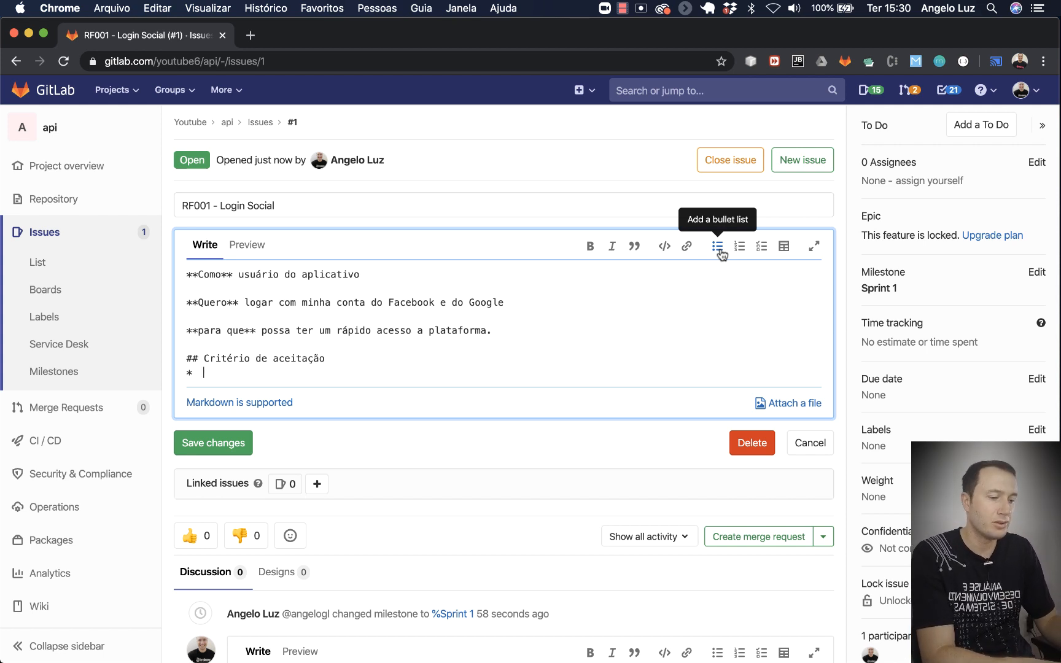
pyautogui.write('A ')
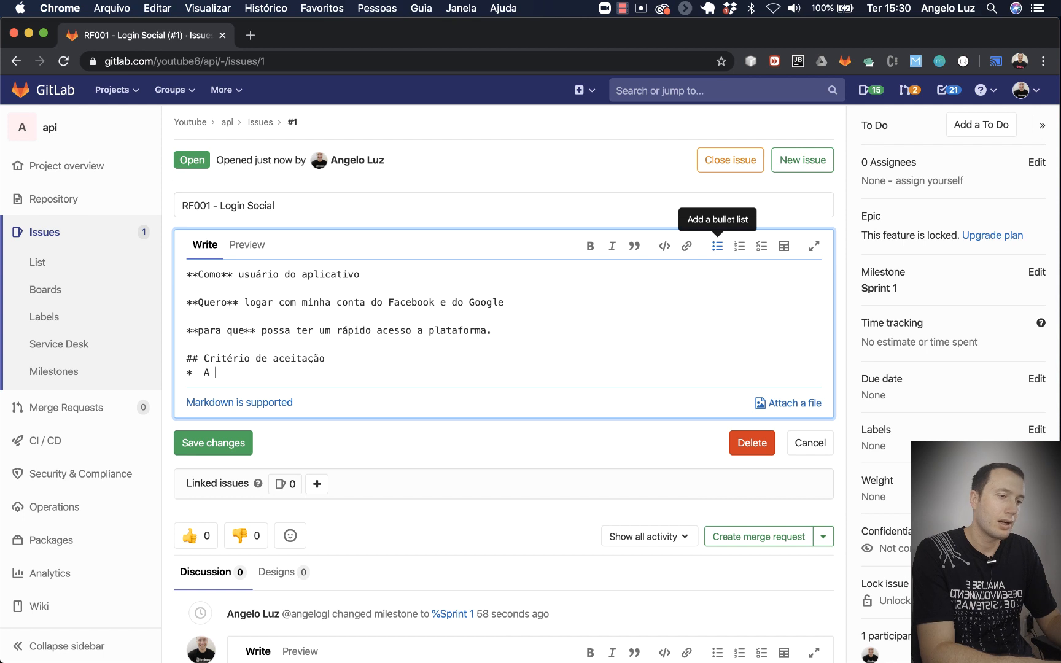
pyautogui.write('conta deve ')
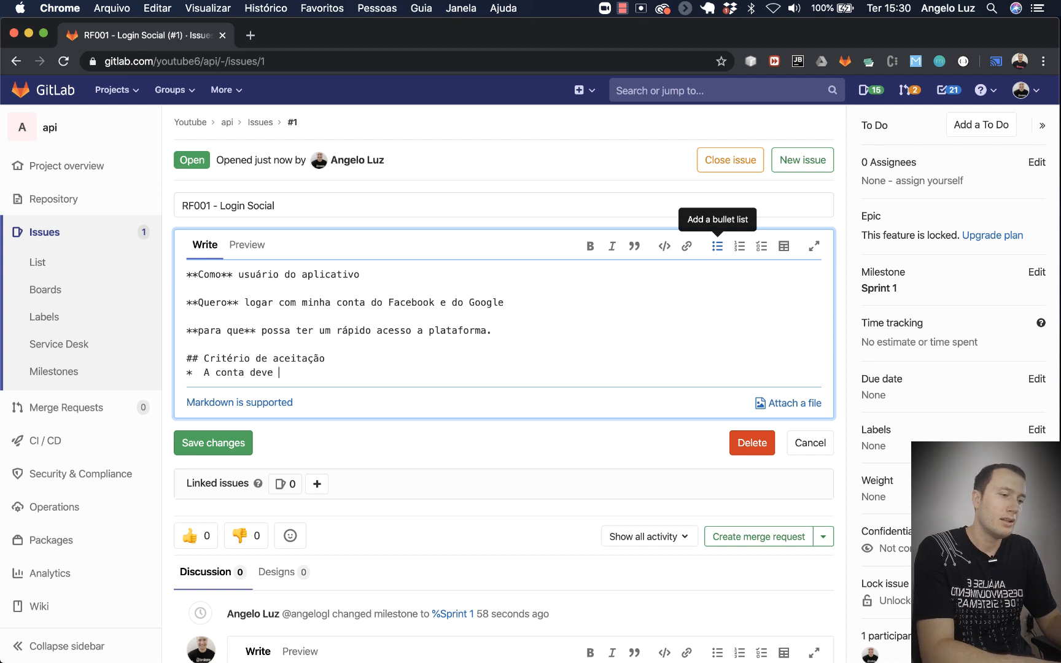
pyautogui.write('se mater l')
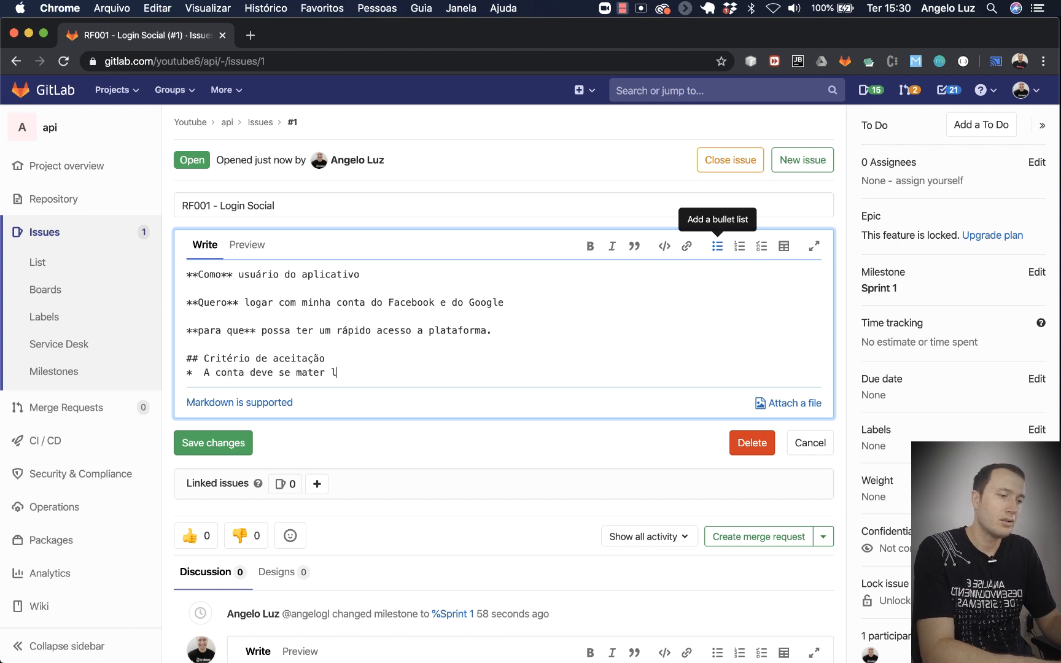
pyautogui.write('ogada por ')
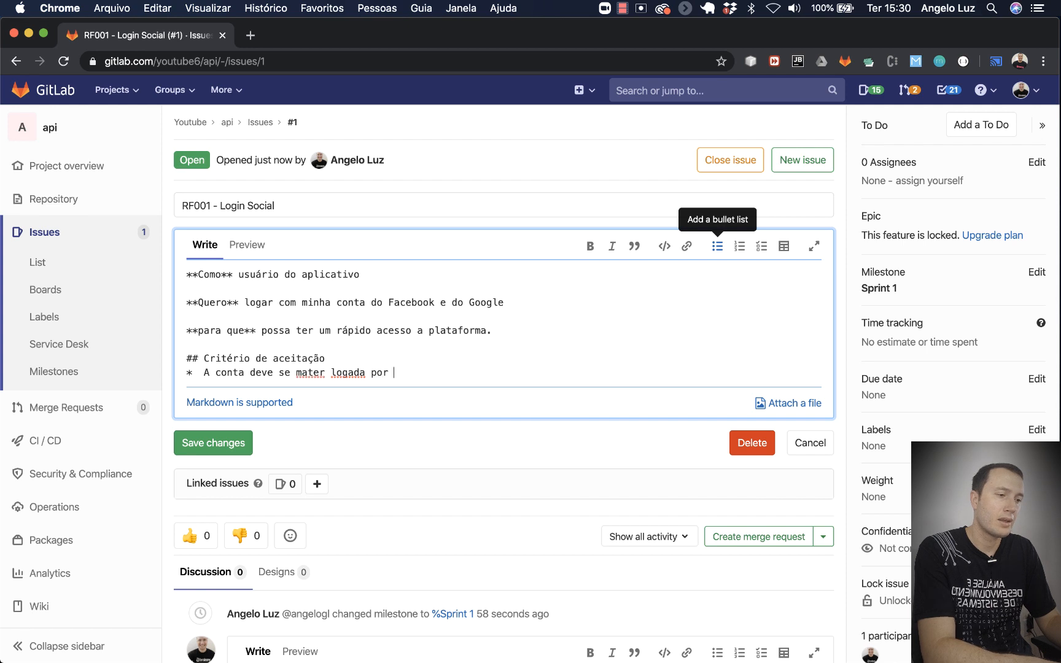
pyautogui.write('tempo i')
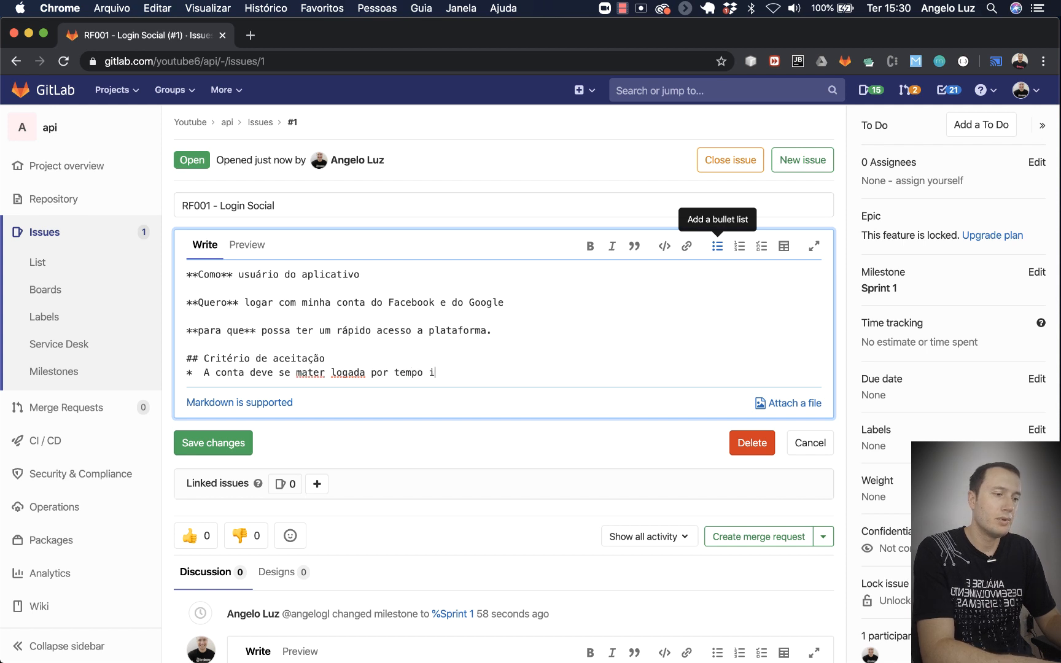
pyautogui.write('ndetermi')
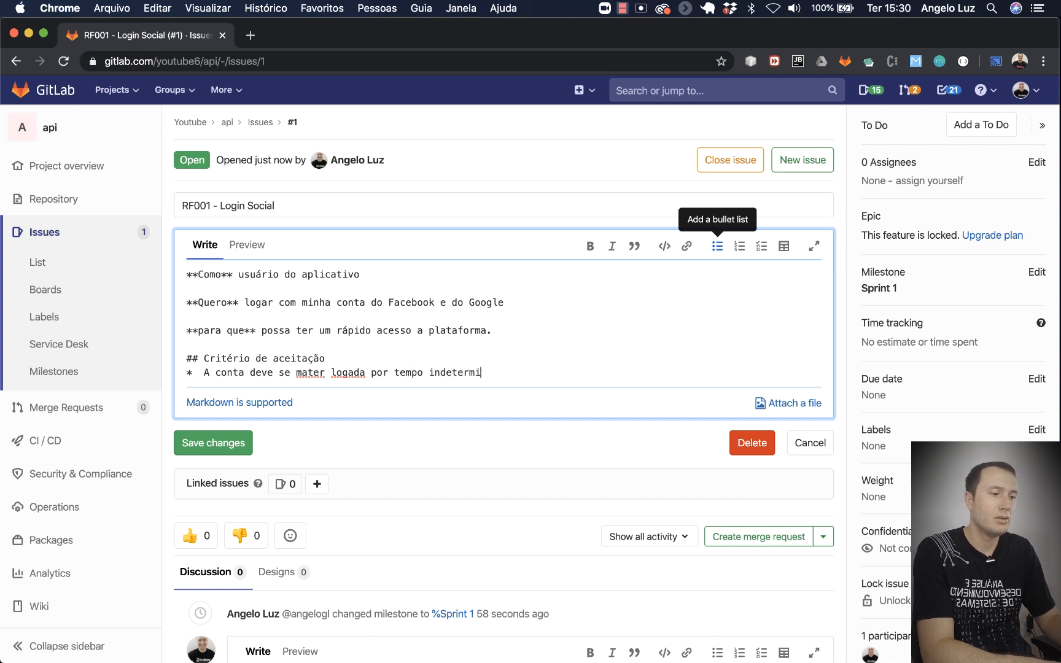
pyautogui.write('nado')
# Step: Add a second bullet item reading "Quero poder usar a foto do Facebook no meu perfil"
pyautogui.press('Return')
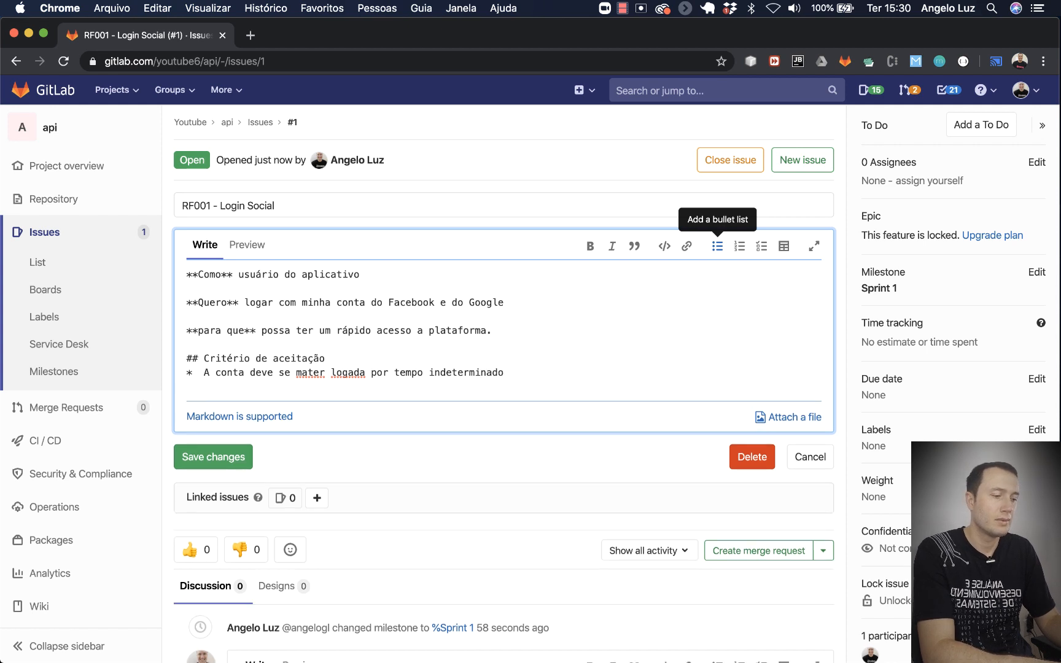
pyautogui.write('* ')
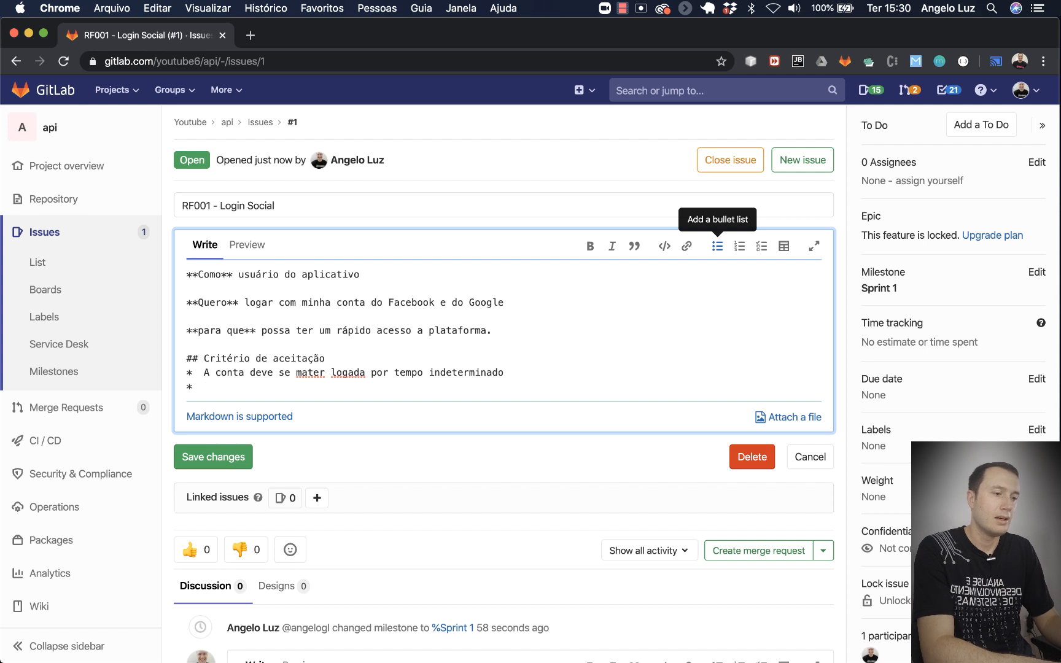
pyautogui.write('Que')
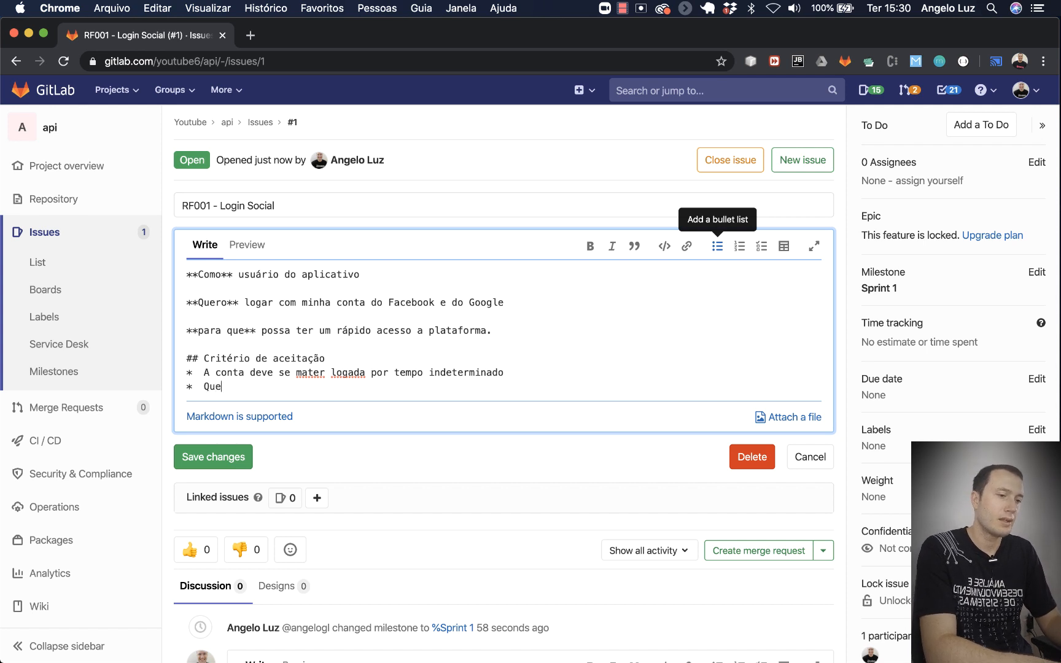
pyautogui.write('ro poder ')
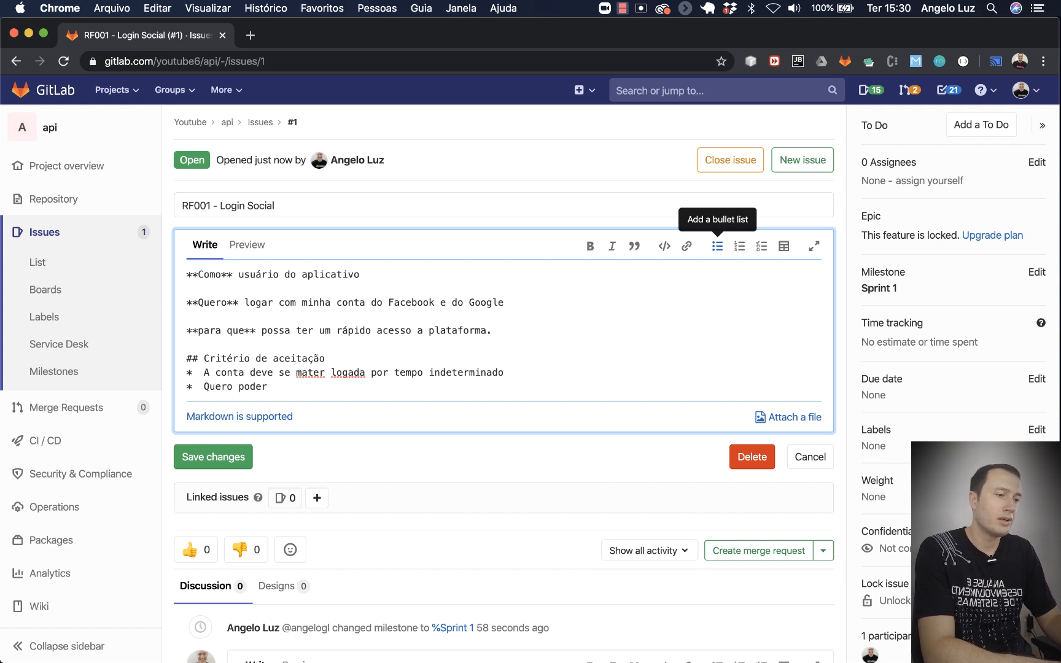
pyautogui.write('usar a foto do ')
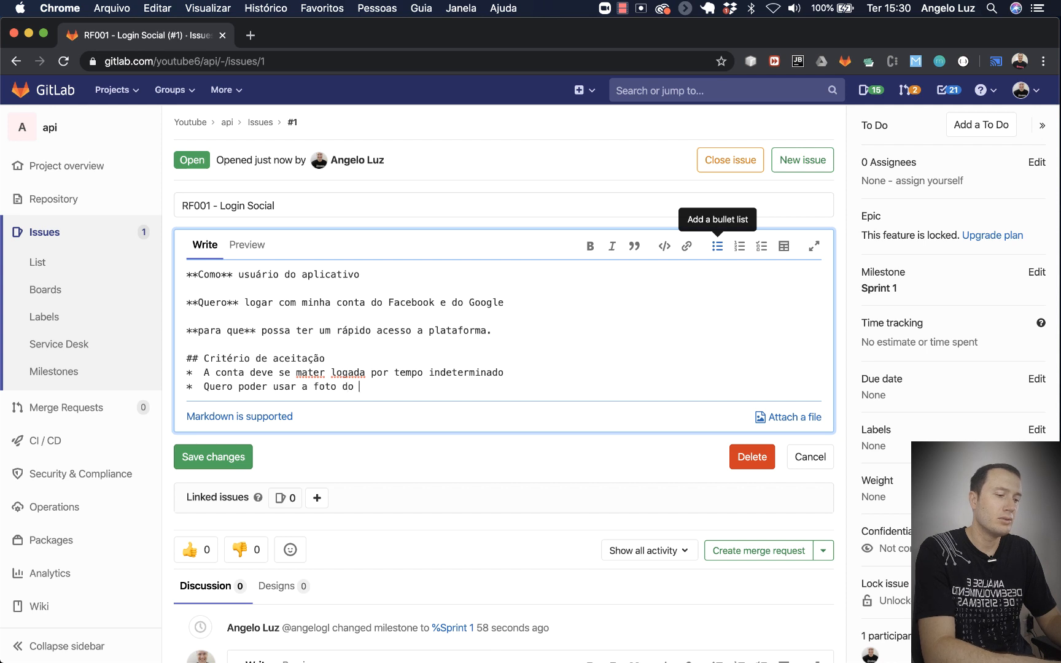
pyautogui.write('f')
pyautogui.write('Fa')
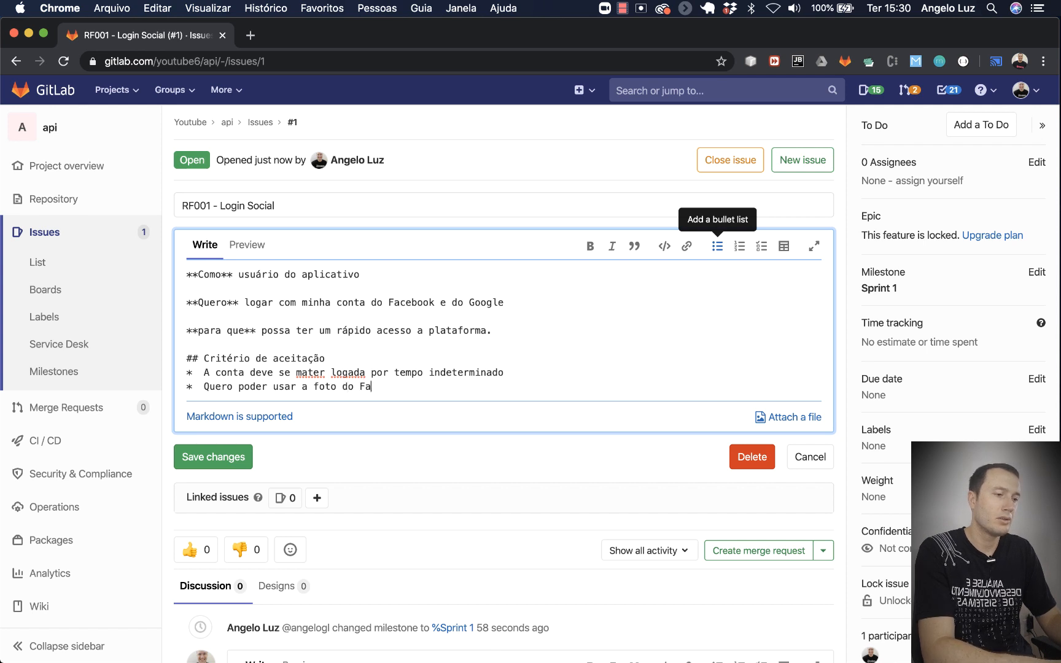
pyautogui.write('cebook na')
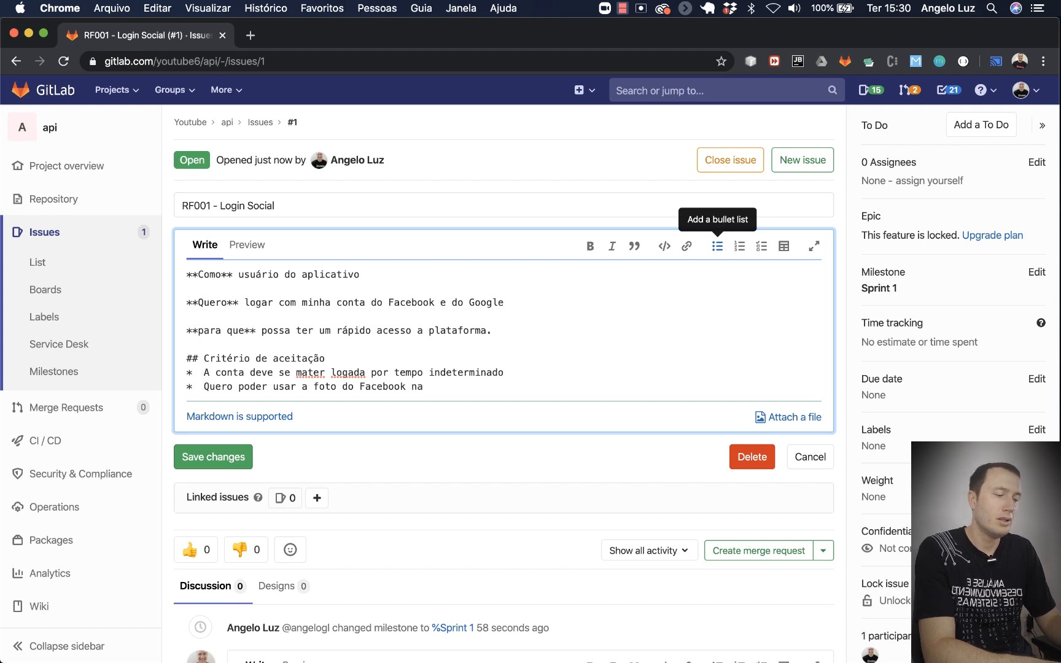
pyautogui.press('BackSpace')
pyautogui.press('BackSpace')
pyautogui.write('o meu pe')
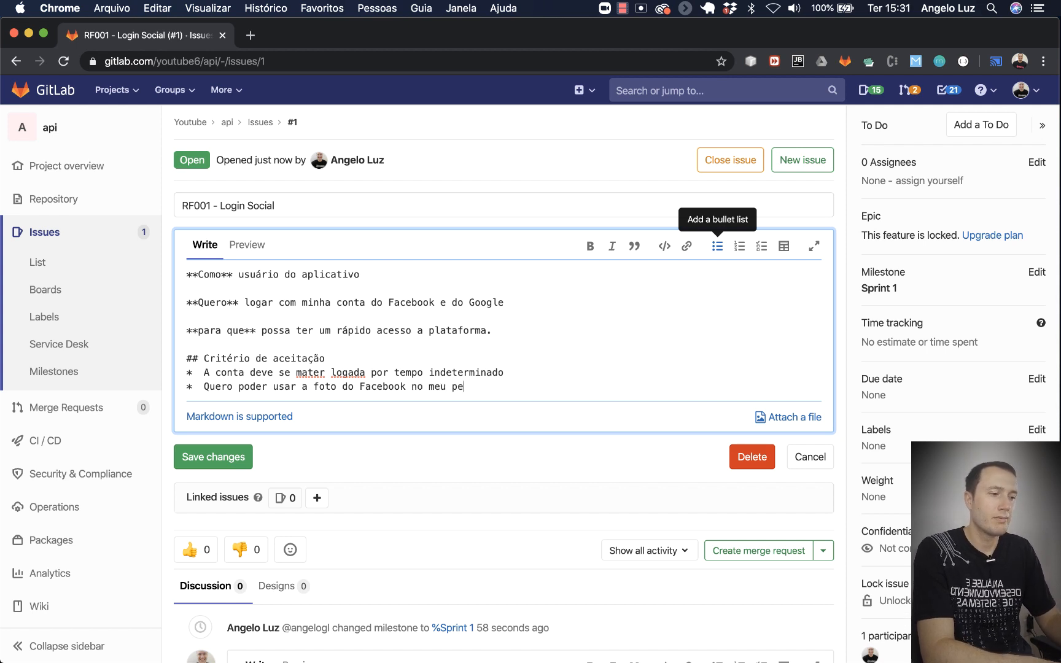
pyautogui.write('rfil')
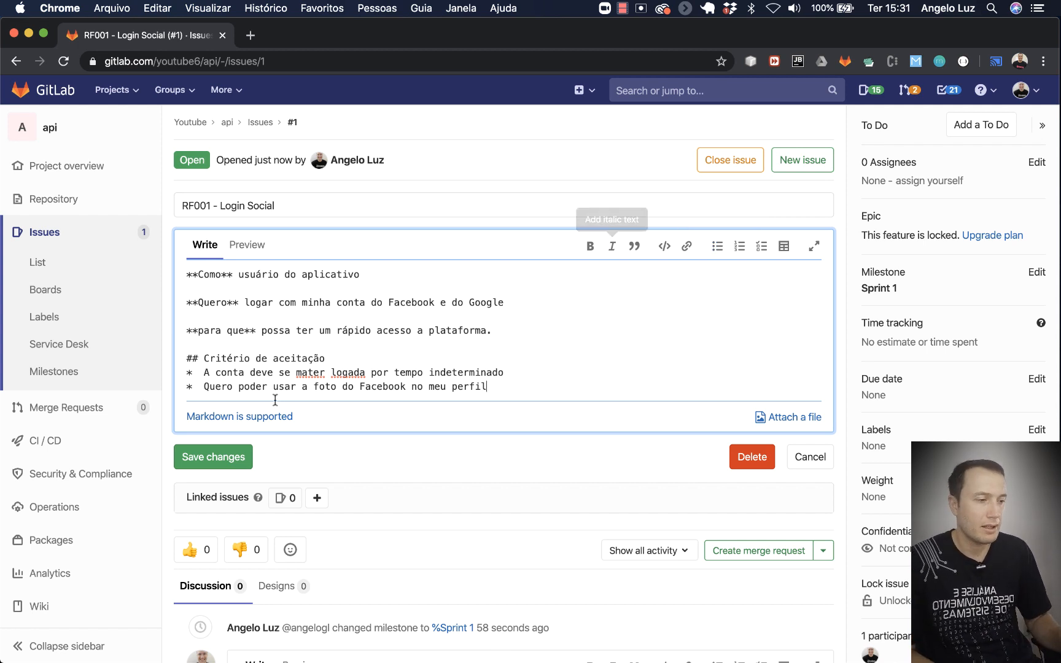
# Step: Correct the misspelled word "mater" to "manter" in the first acceptance criterion
pyautogui.write('n')
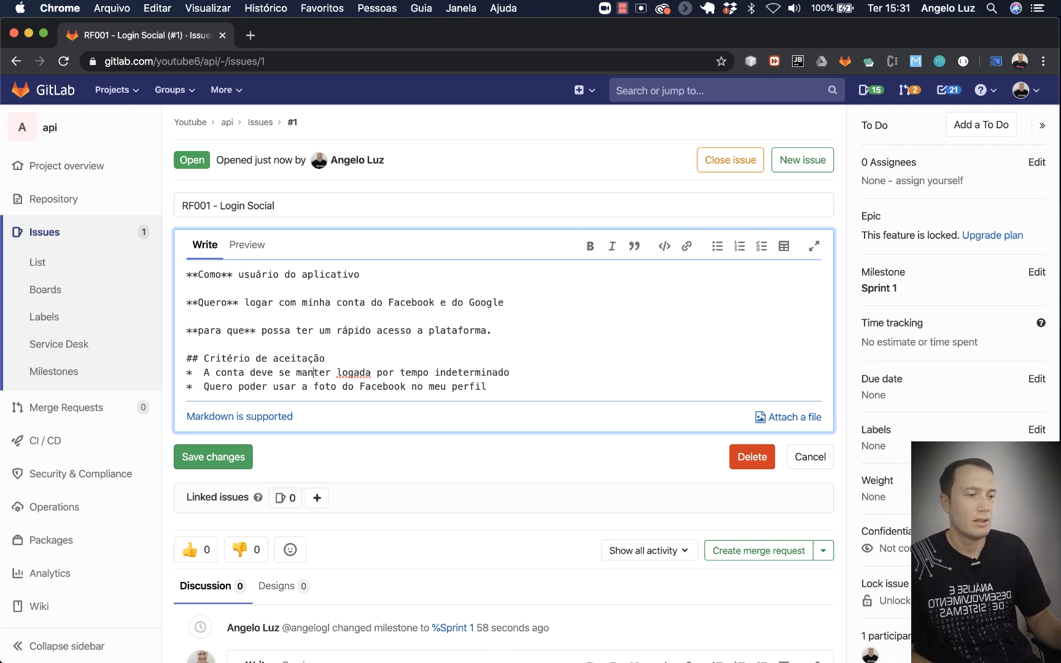
pyautogui.click(522, 381)
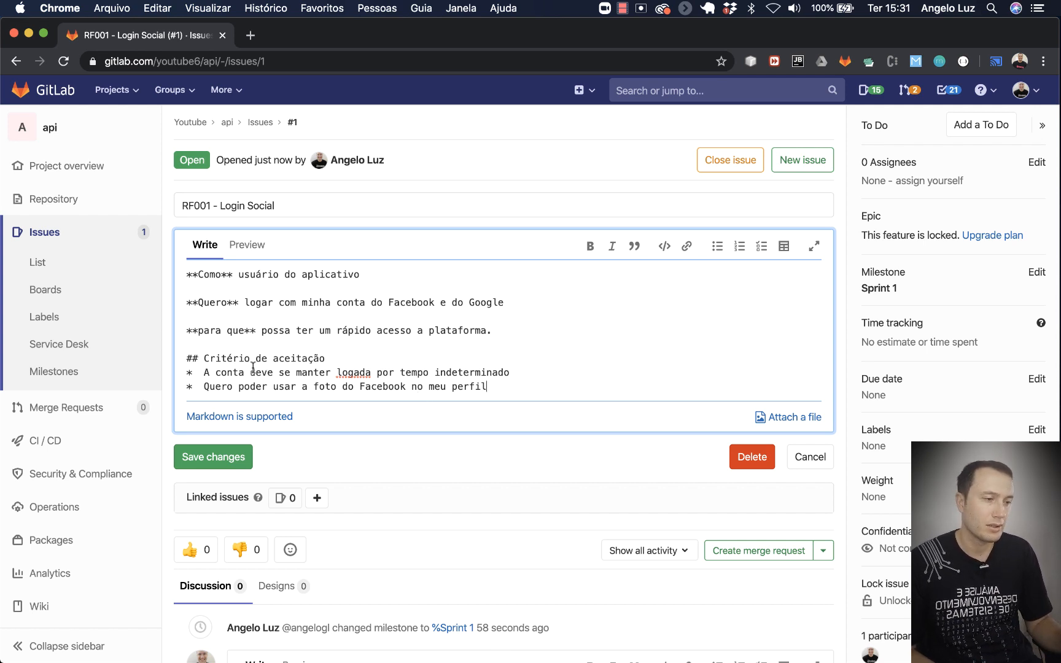
pyautogui.moveTo(337, 387); pyautogui.dragTo(336, 372)
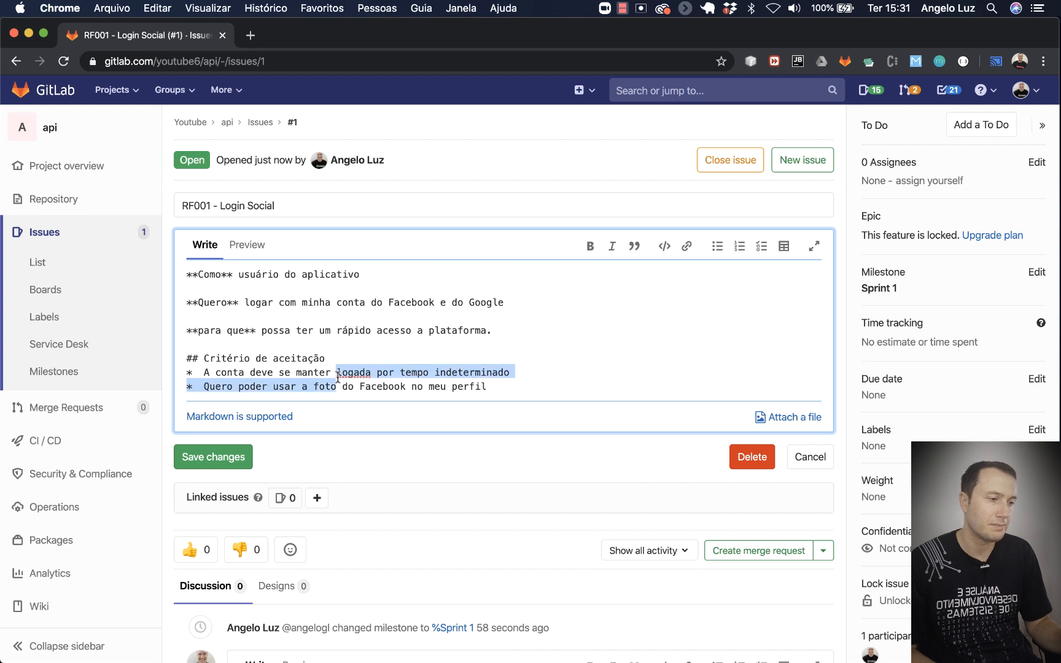
pyautogui.click(336, 374)
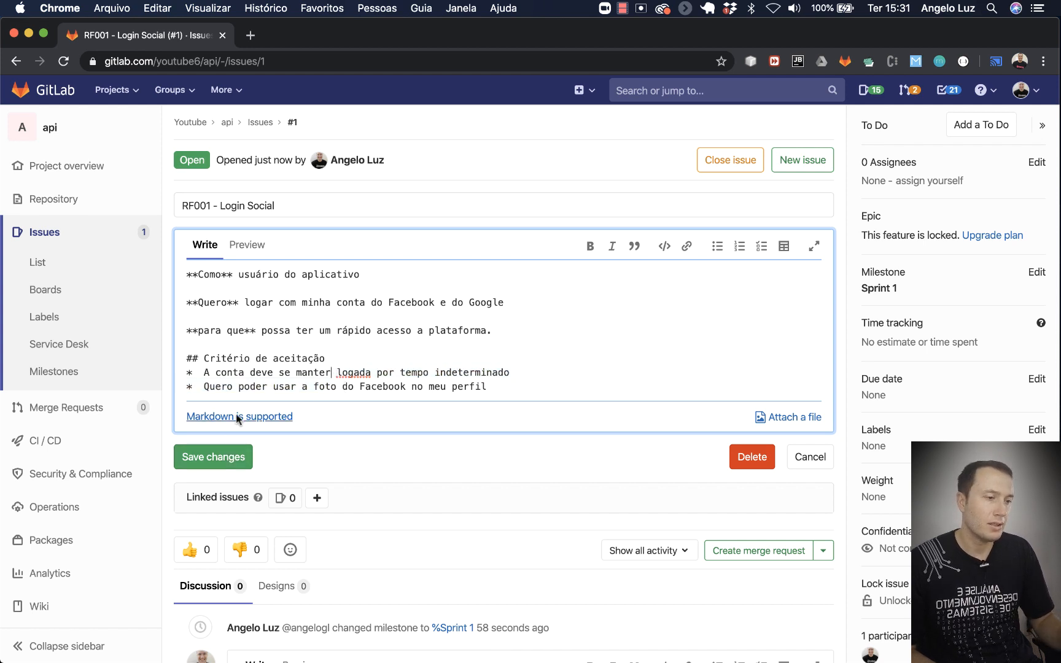
# Step: Save the issue description and review the rendered title, user story and acceptance criteria
pyautogui.click(227, 460)
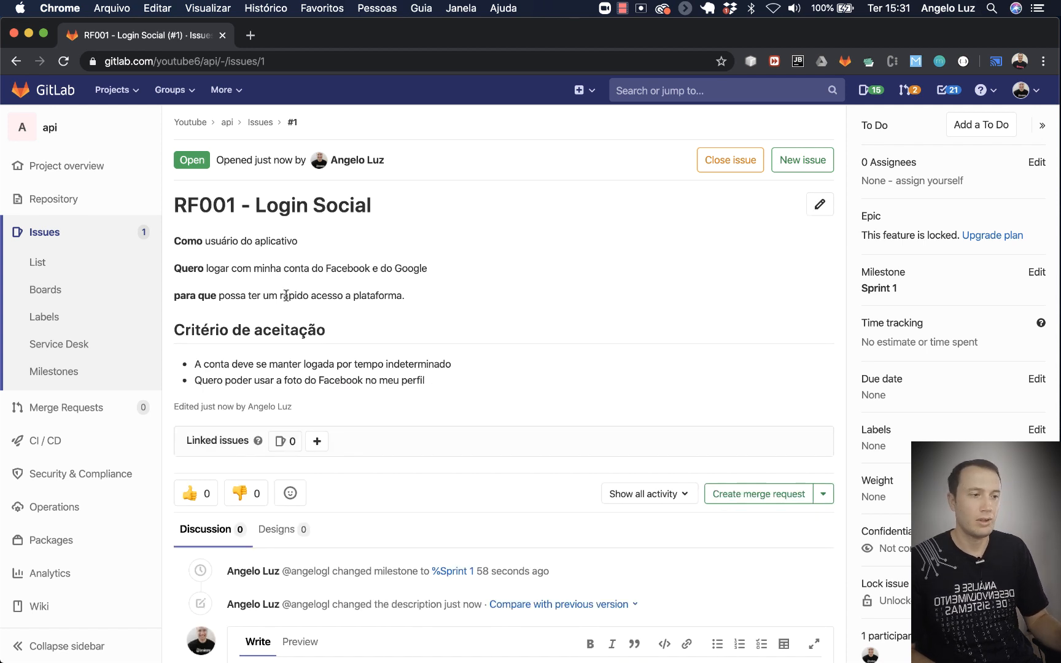
pyautogui.moveTo(199, 205); pyautogui.dragTo(307, 209)
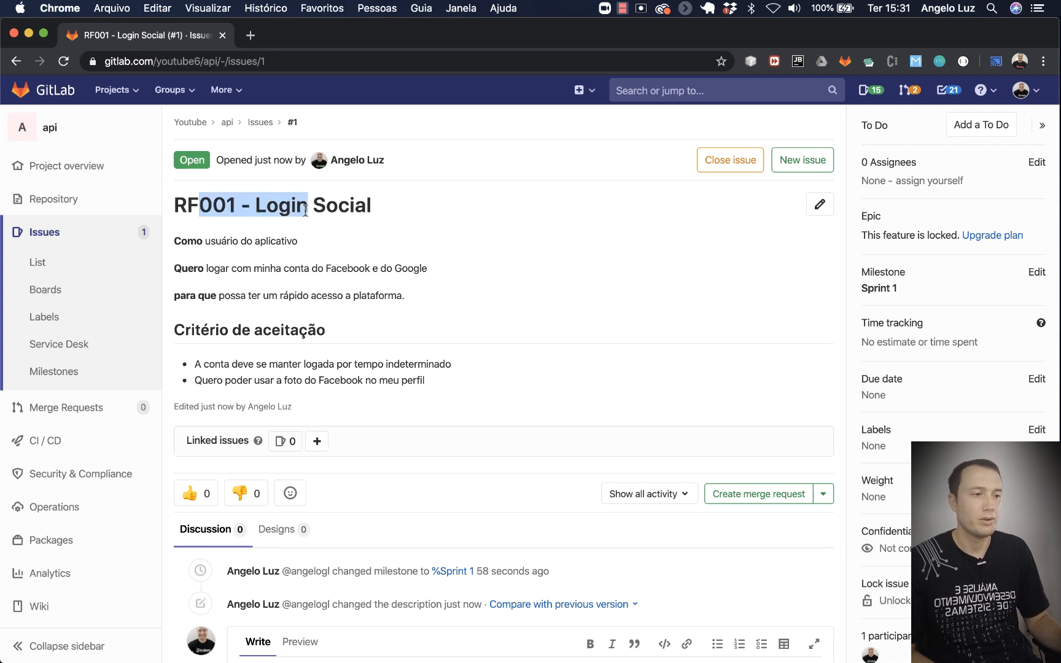
pyautogui.moveTo(204, 242); pyautogui.dragTo(276, 271)
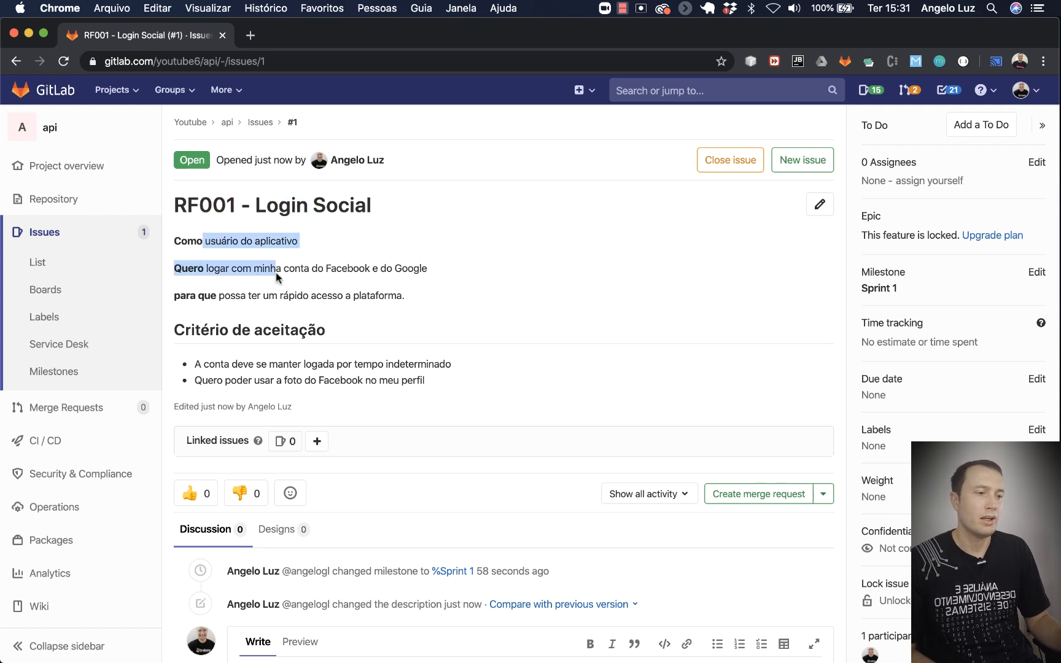
pyautogui.moveTo(209, 330); pyautogui.dragTo(326, 332)
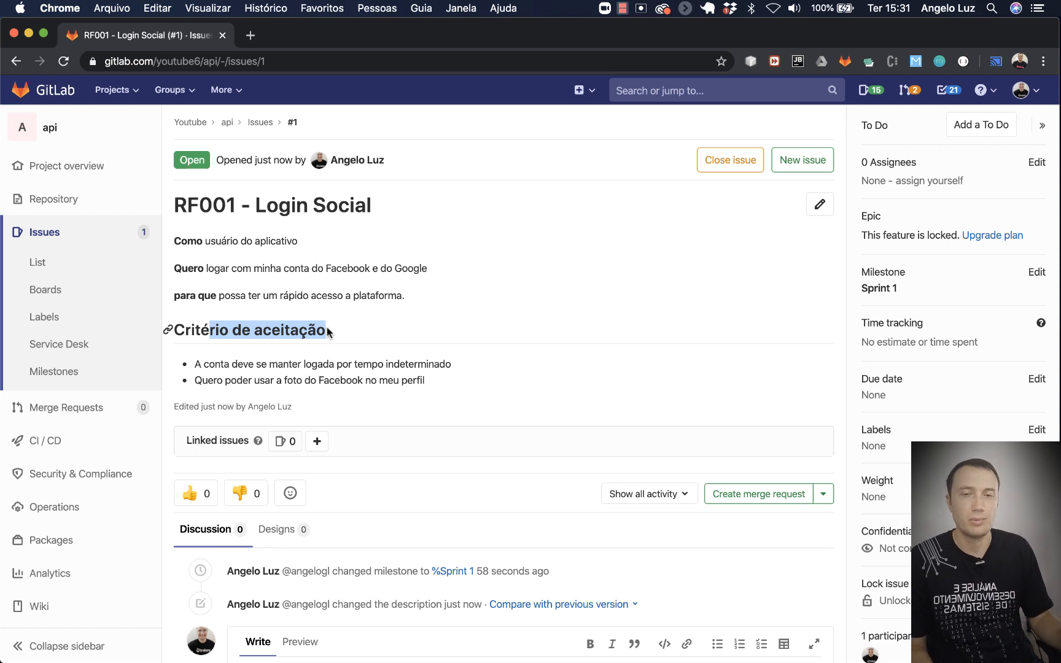
pyautogui.click(424, 303)
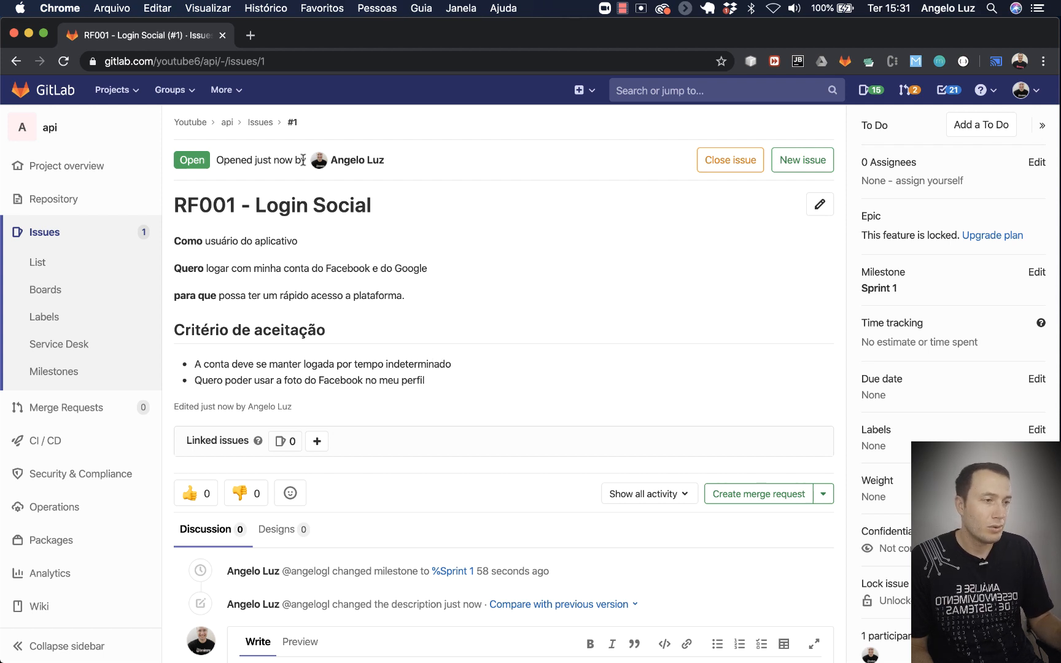
# Step: Go to the project's issue list and open the Sprint 1 issue board
pyautogui.click(262, 122)
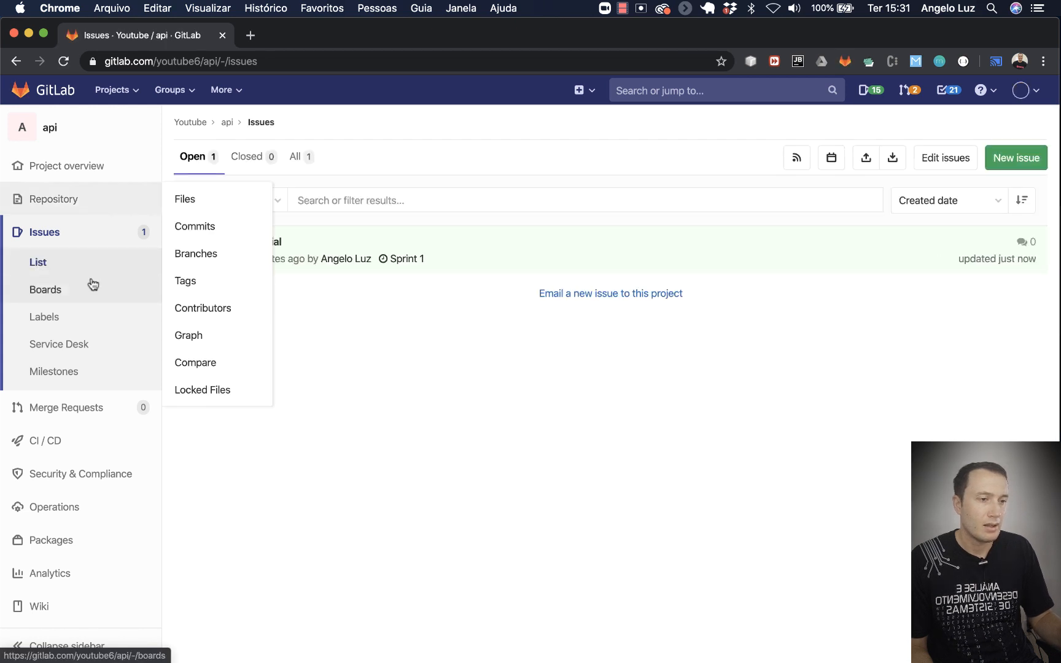
pyautogui.click(46, 268)
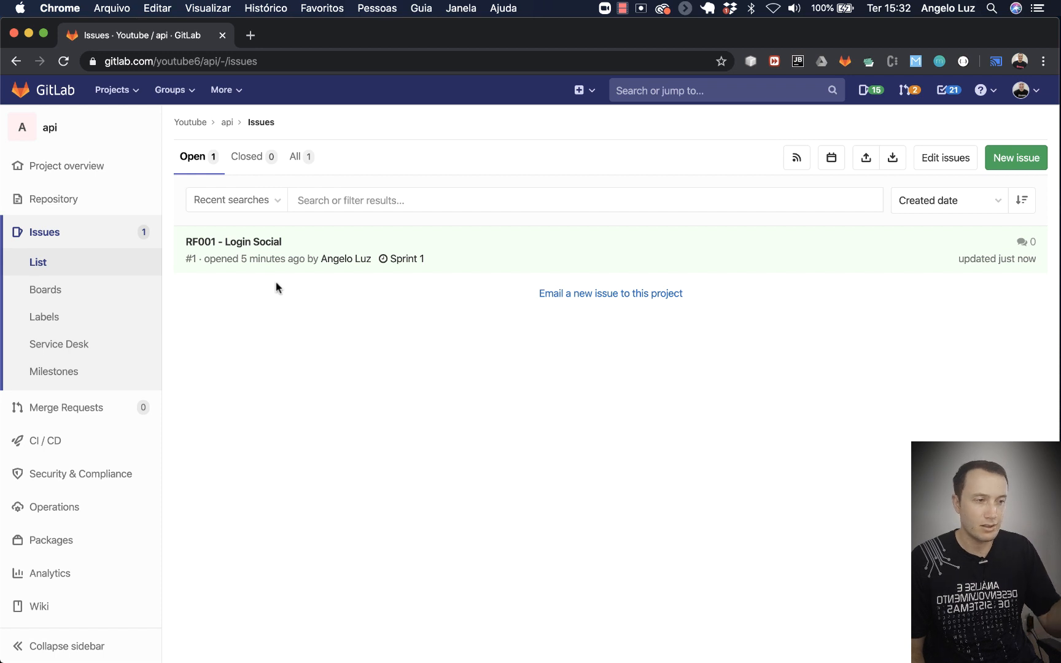
pyautogui.click(52, 296)
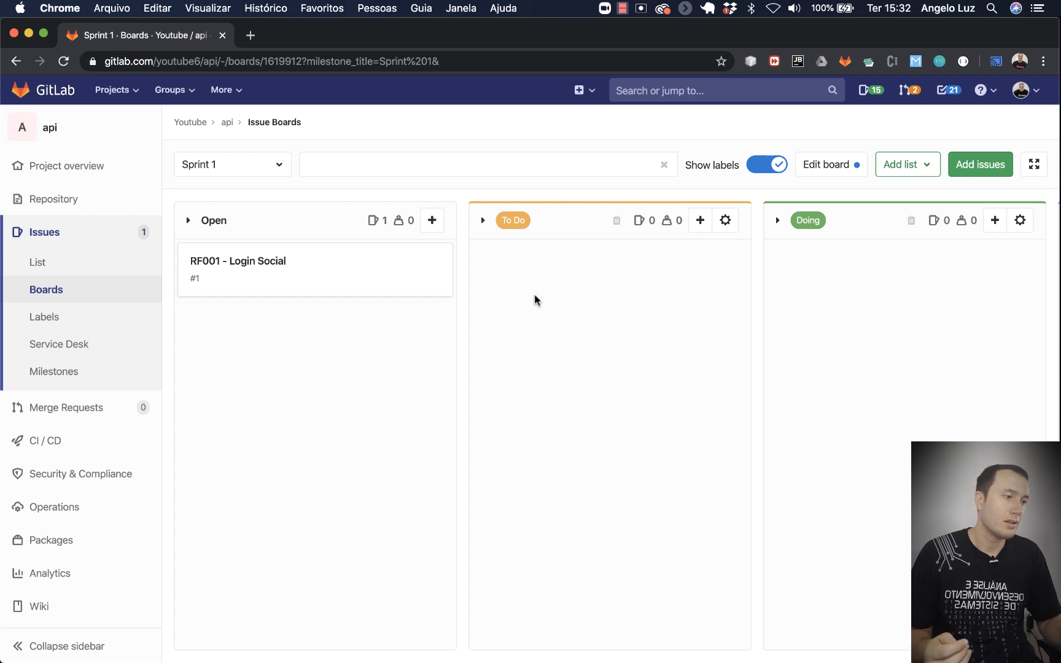
# Step: Create an issue titled "Integração com API do Facebook" in the board's To Do list
pyautogui.click(699, 223)
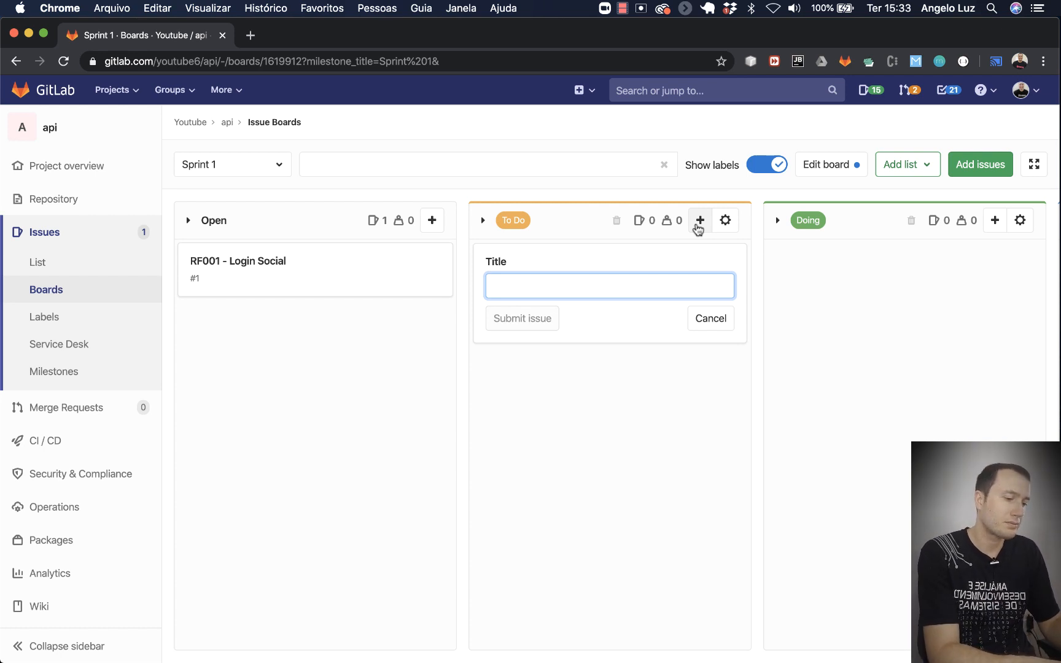
pyautogui.write('i')
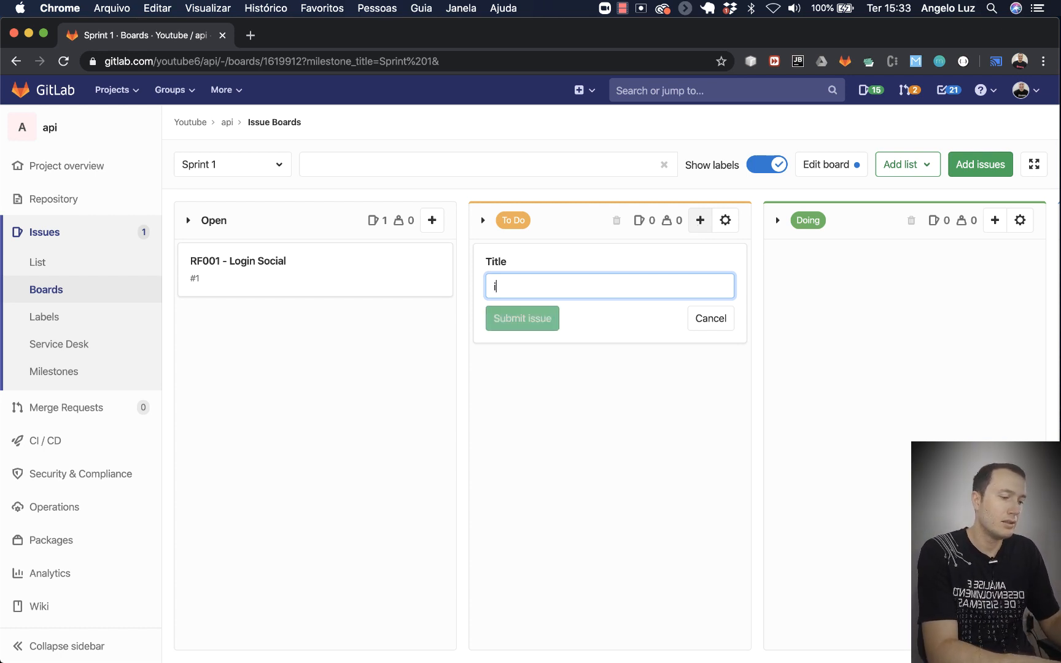
pyautogui.write('nteg')
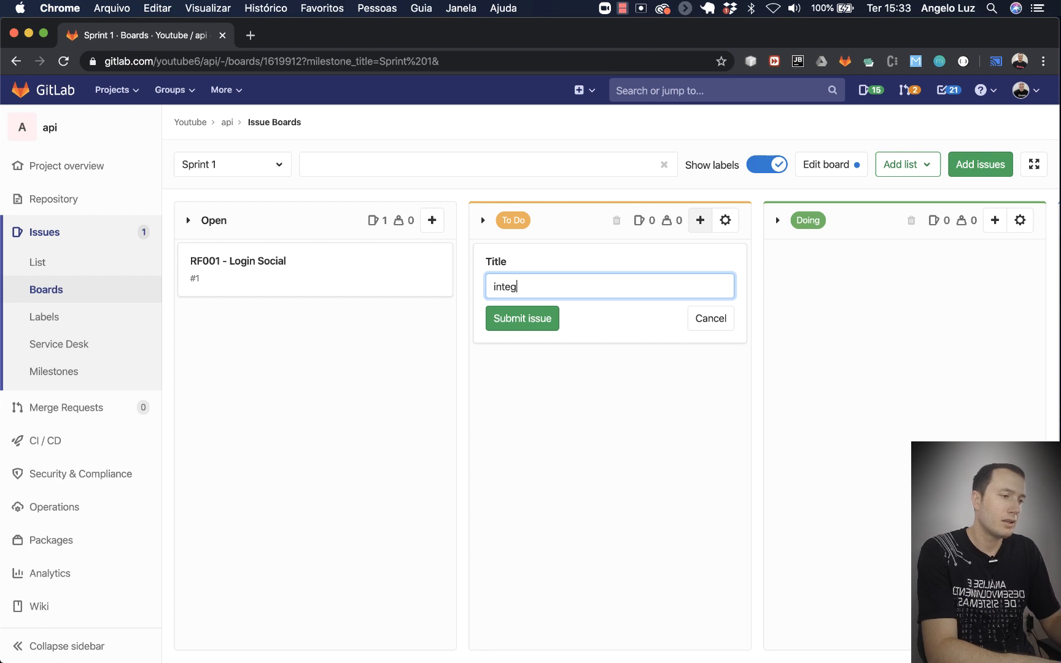
pyautogui.press('BackSpace')
pyautogui.press('BackSpace')
pyautogui.press('BackSpace')
pyautogui.press('BackSpace')
pyautogui.press('BackSpace')
pyautogui.write('Int')
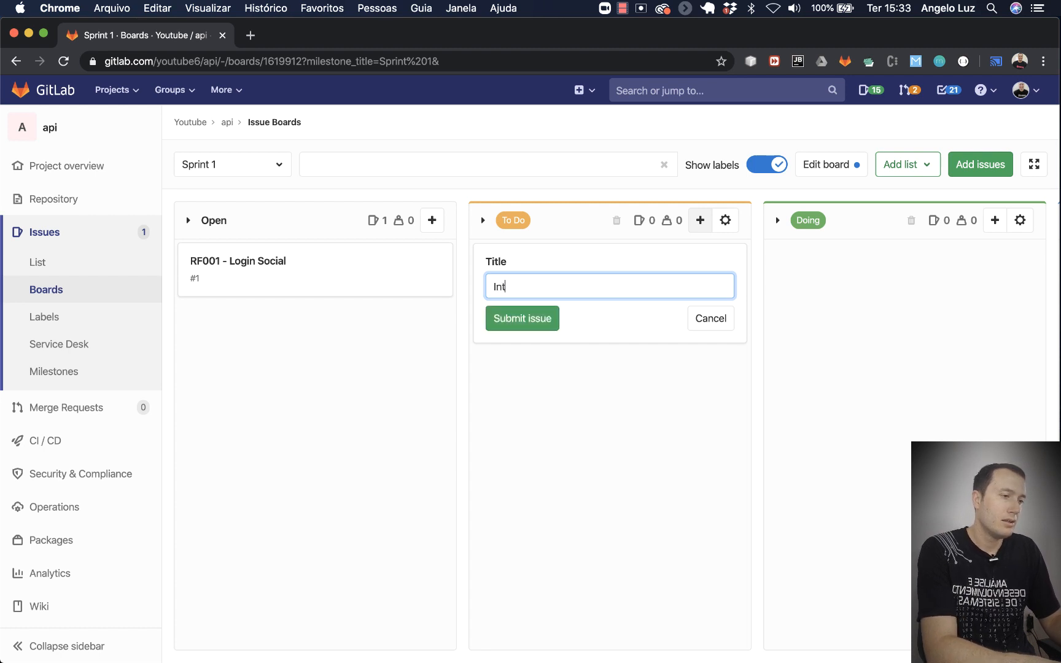
pyautogui.write('egraç~ão ')
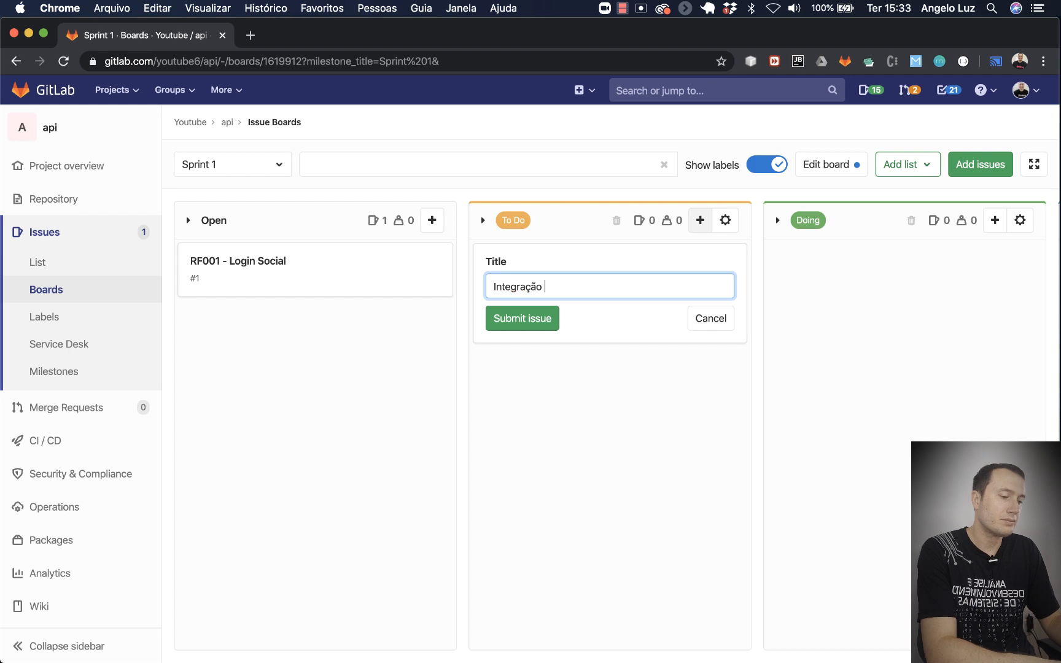
pyautogui.write('com AP')
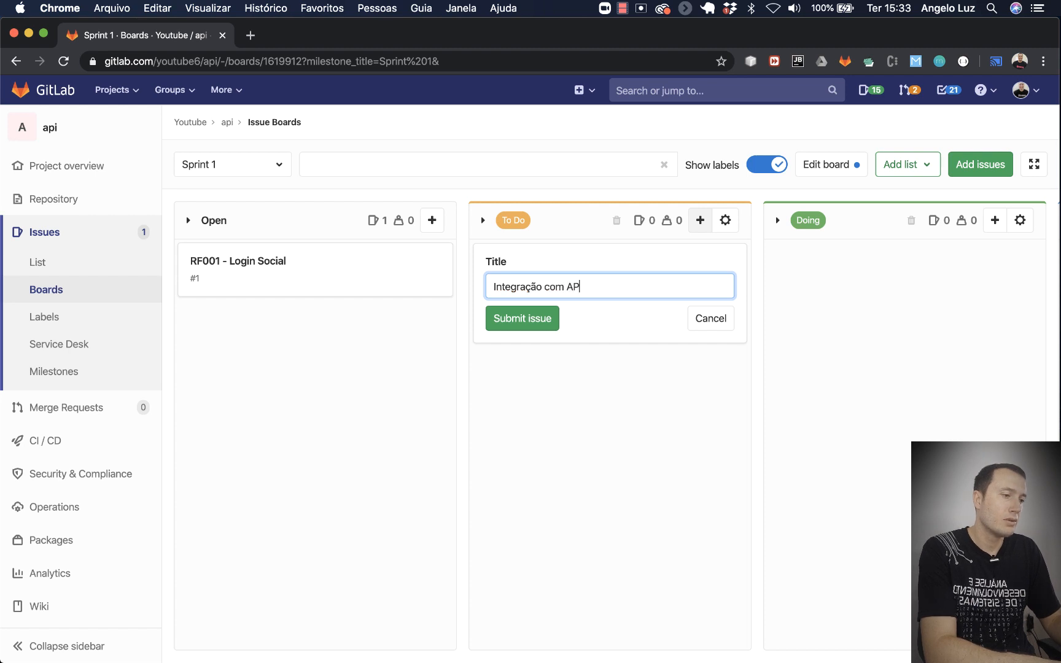
pyautogui.write('I do Facebook')
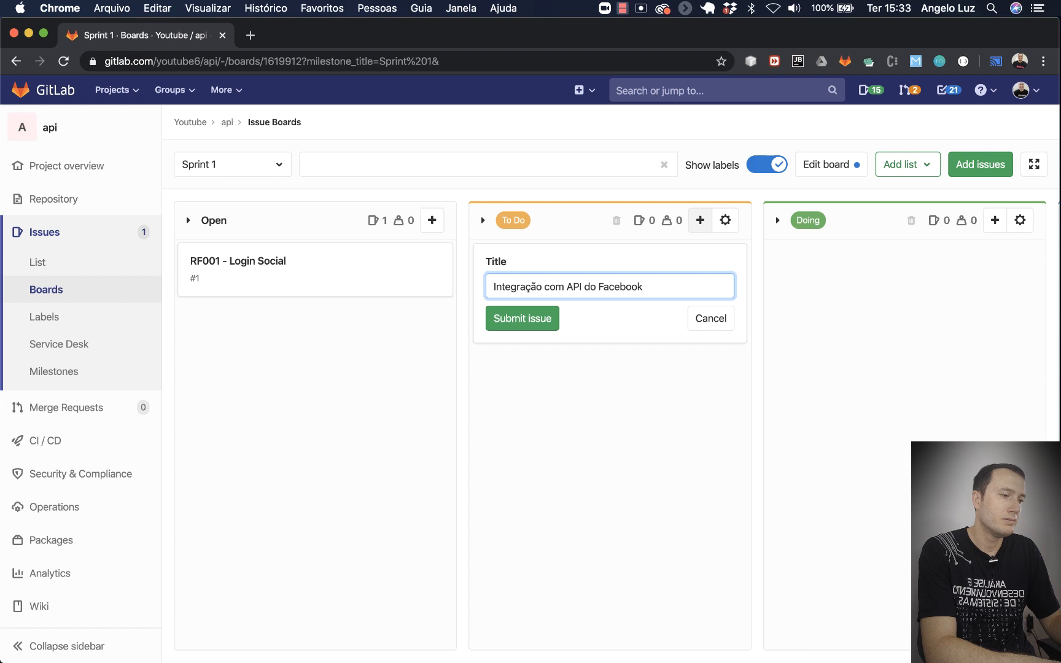
pyautogui.press('Return')
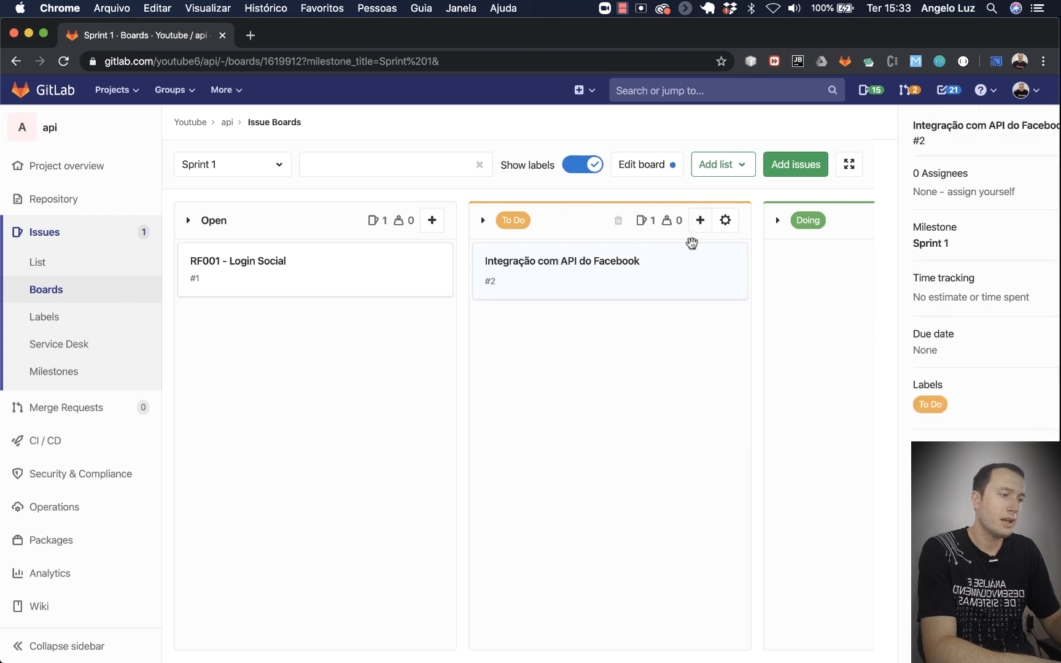
# Step: Create an issue titled "Integração com API do Google" in the To Do list
pyautogui.click(700, 221)
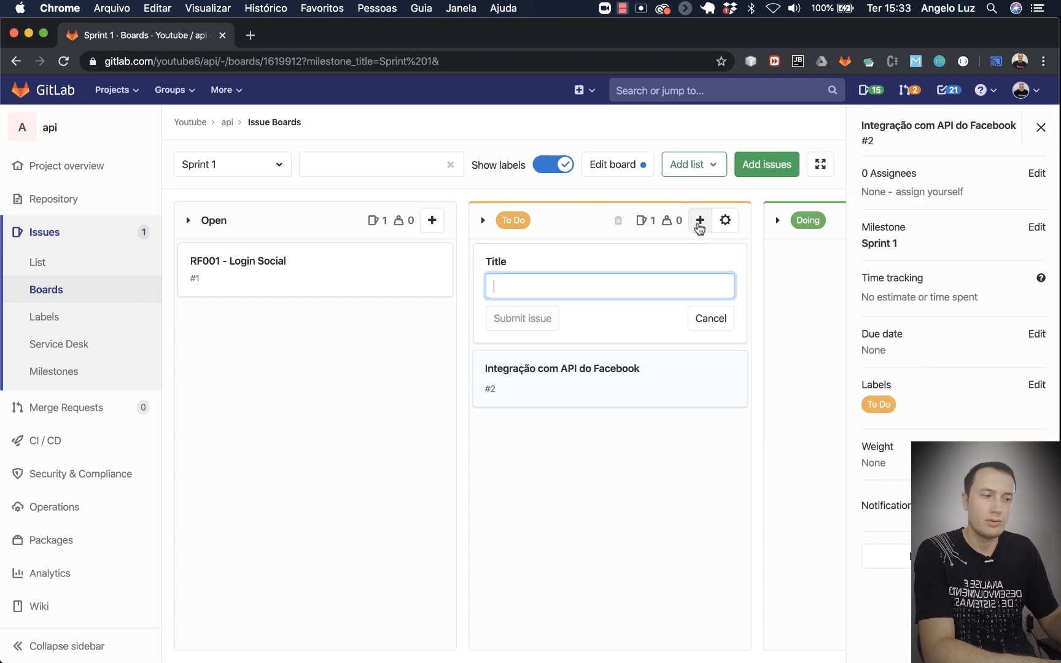
pyautogui.write('Int')
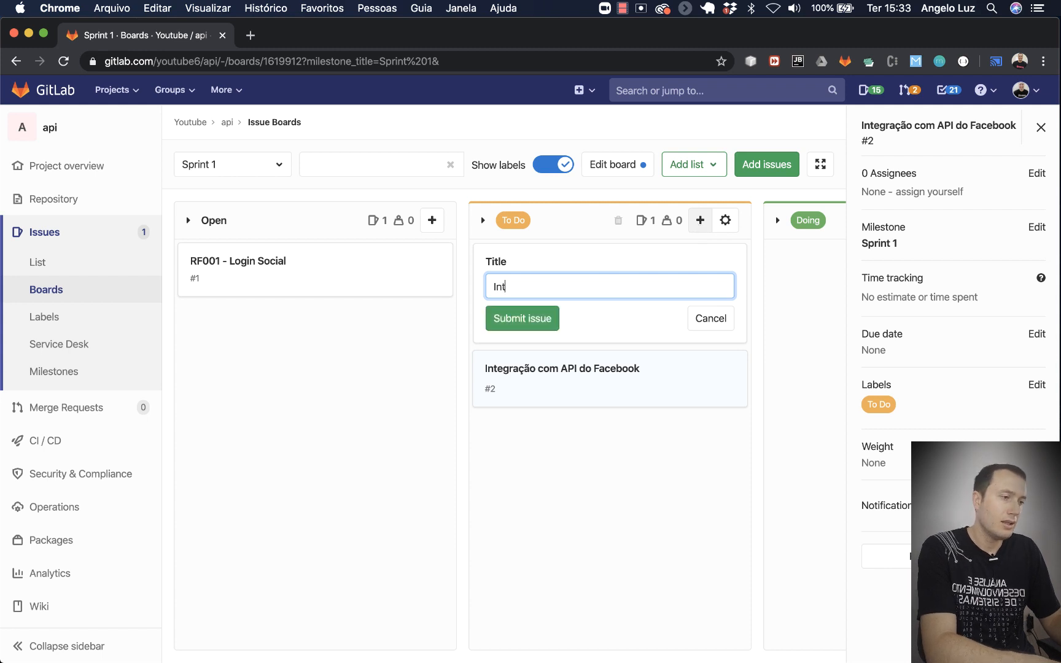
pyautogui.write('egração c')
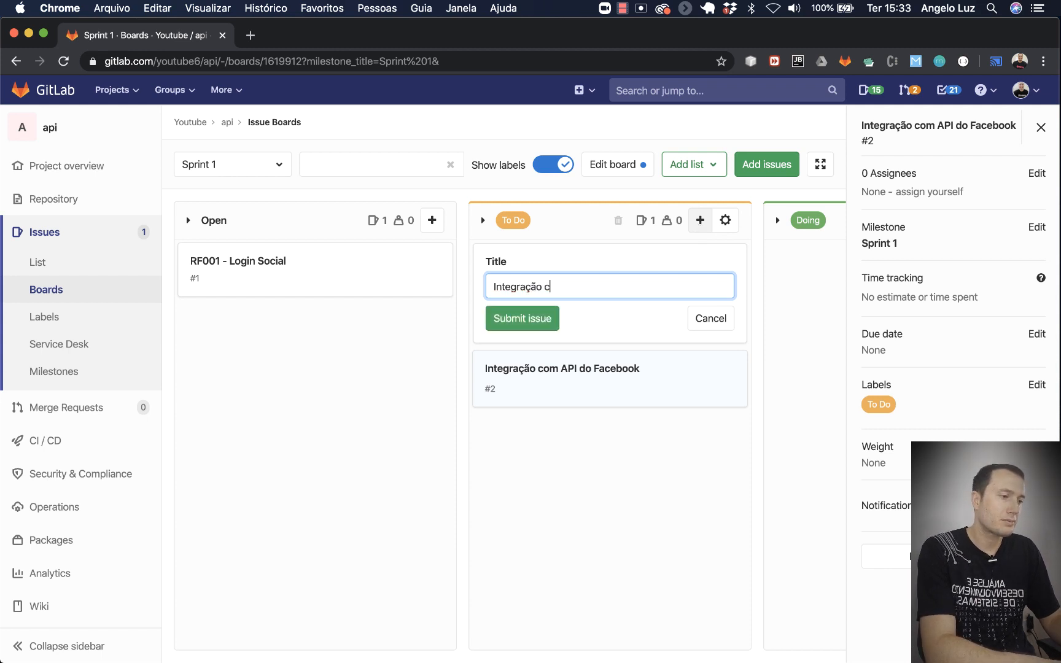
pyautogui.write('om API ')
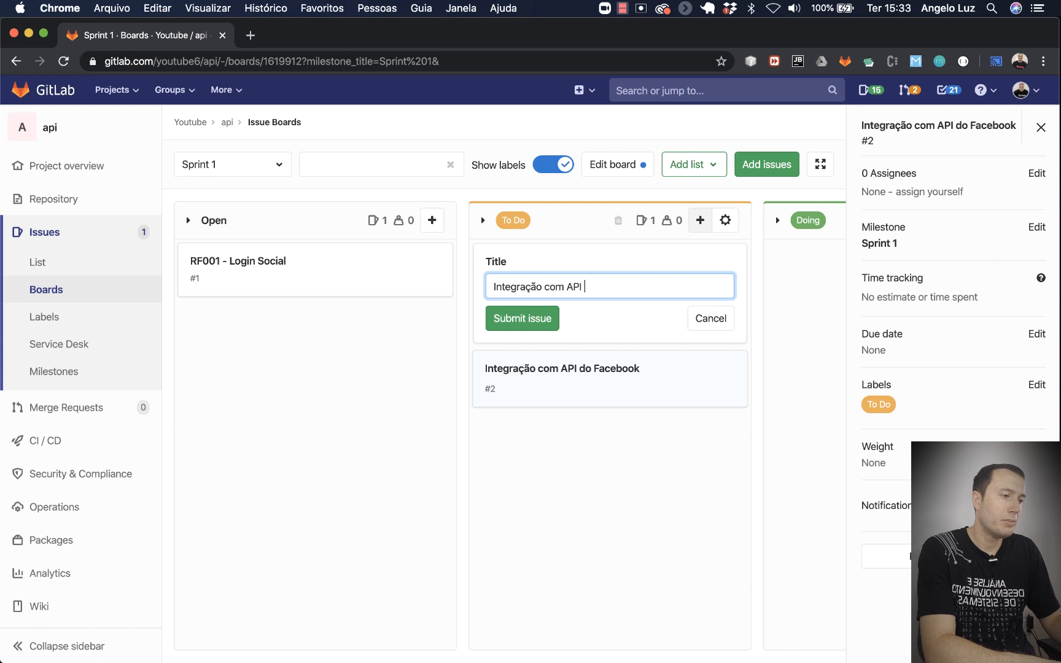
pyautogui.write('do Google')
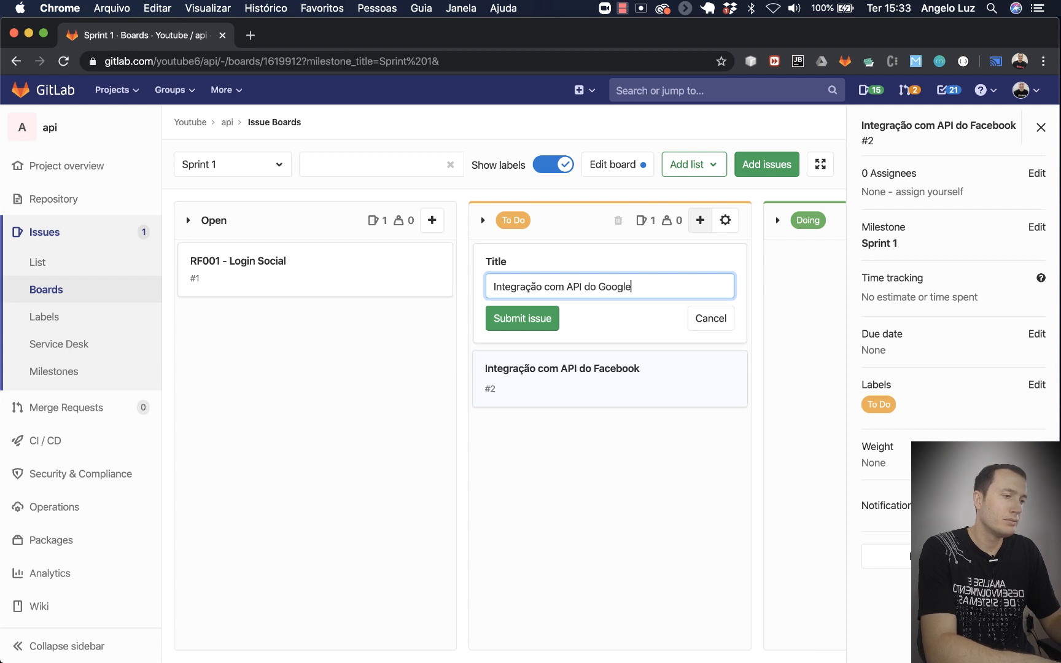
pyautogui.press('Return')
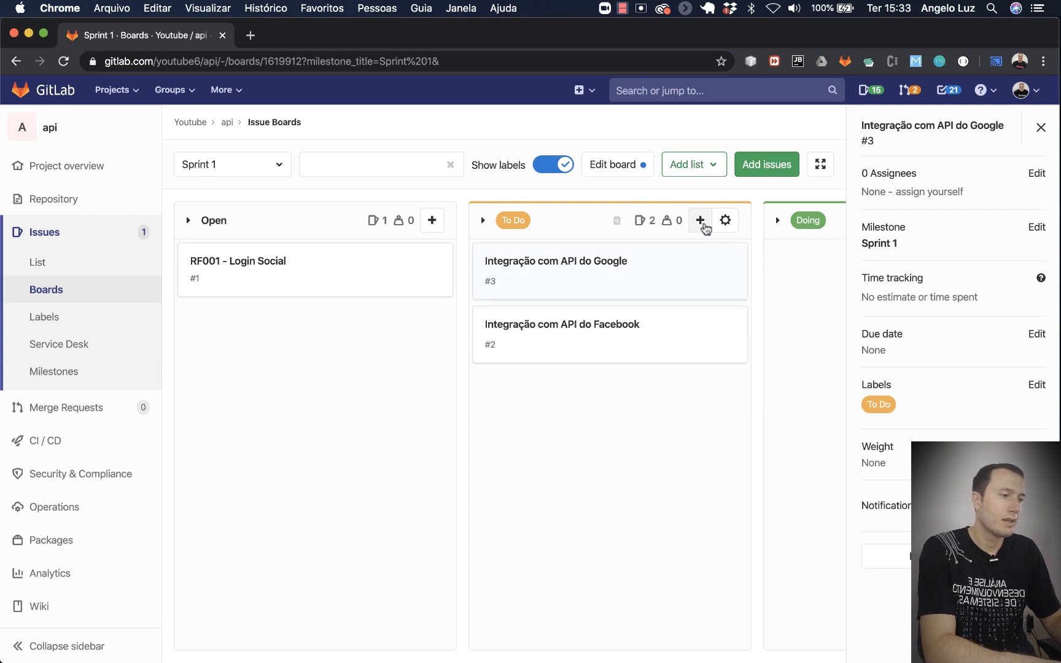
# Step: Create an issue titled "Design de botões de autenticação social" in the To Do list
pyautogui.click(700, 222)
pyautogui.write('Desing')
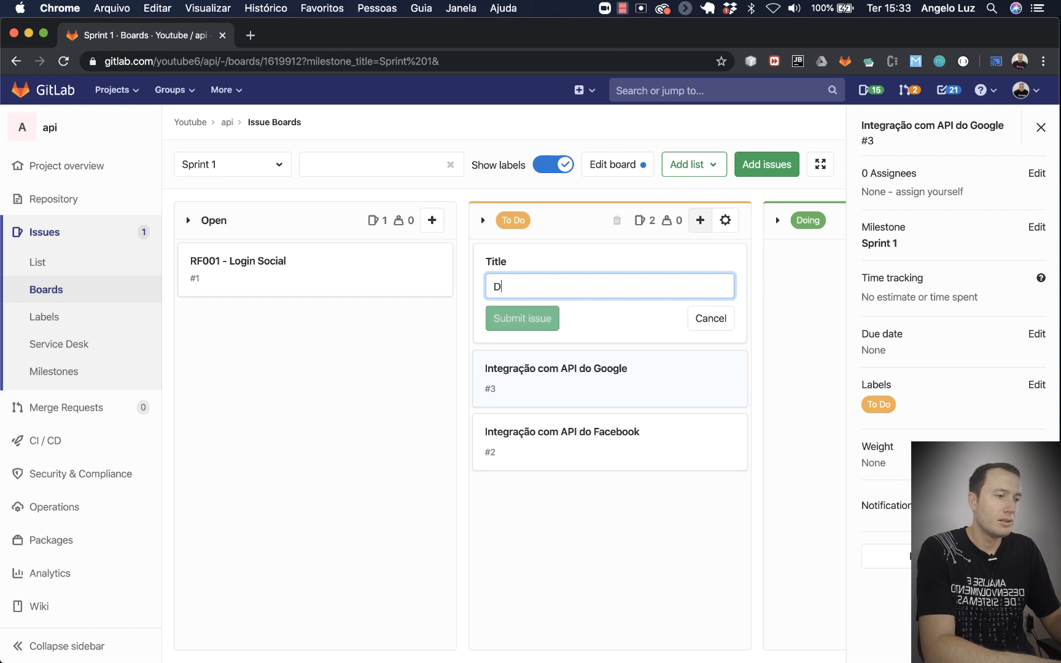
pyautogui.press('BackSpace')
pyautogui.press('BackSpace')
pyautogui.write('gn de ')
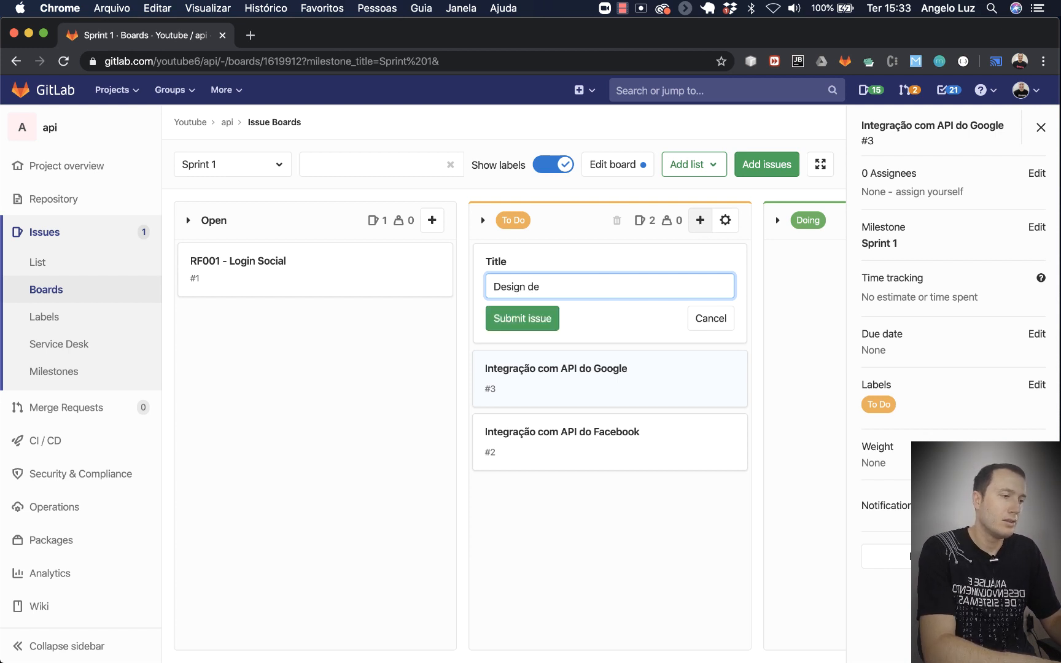
pyautogui.write('botões ')
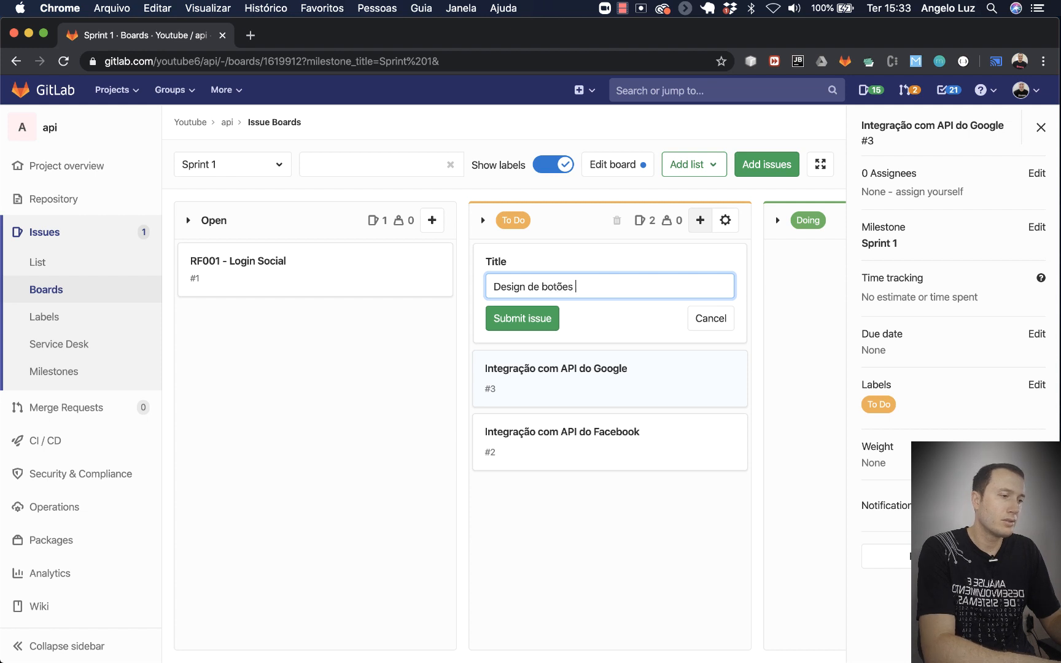
pyautogui.write('de auten')
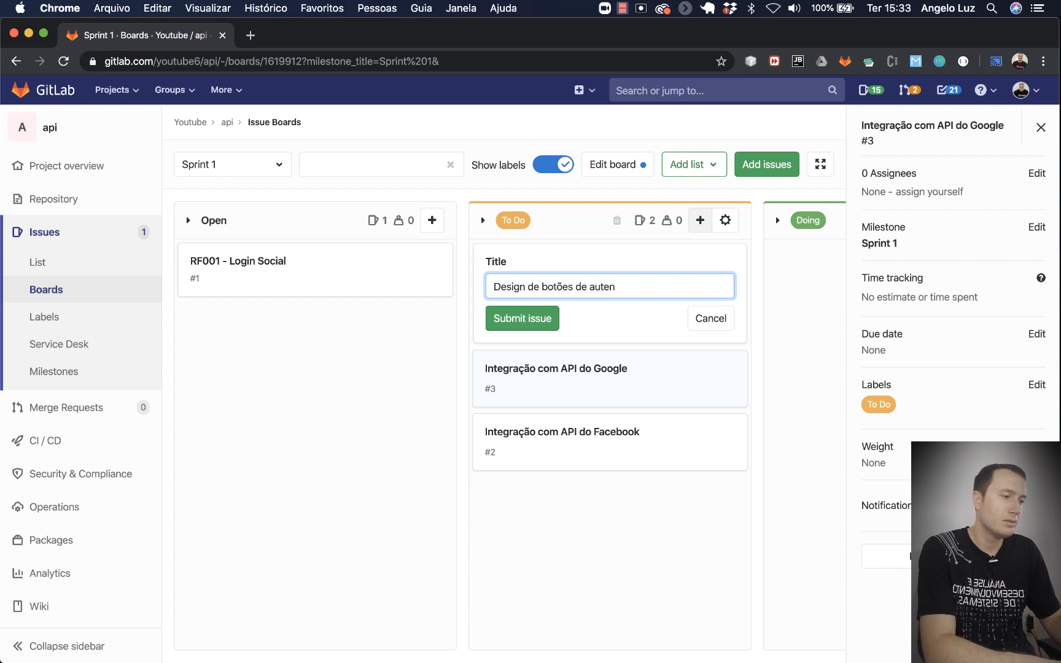
pyautogui.write('ticação ')
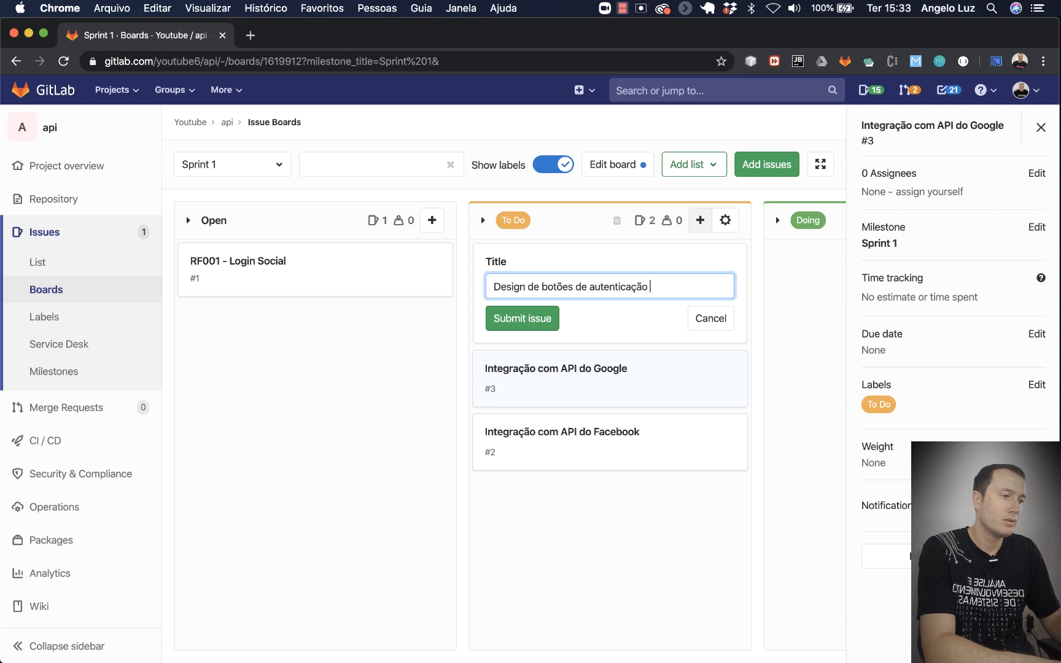
pyautogui.write('social')
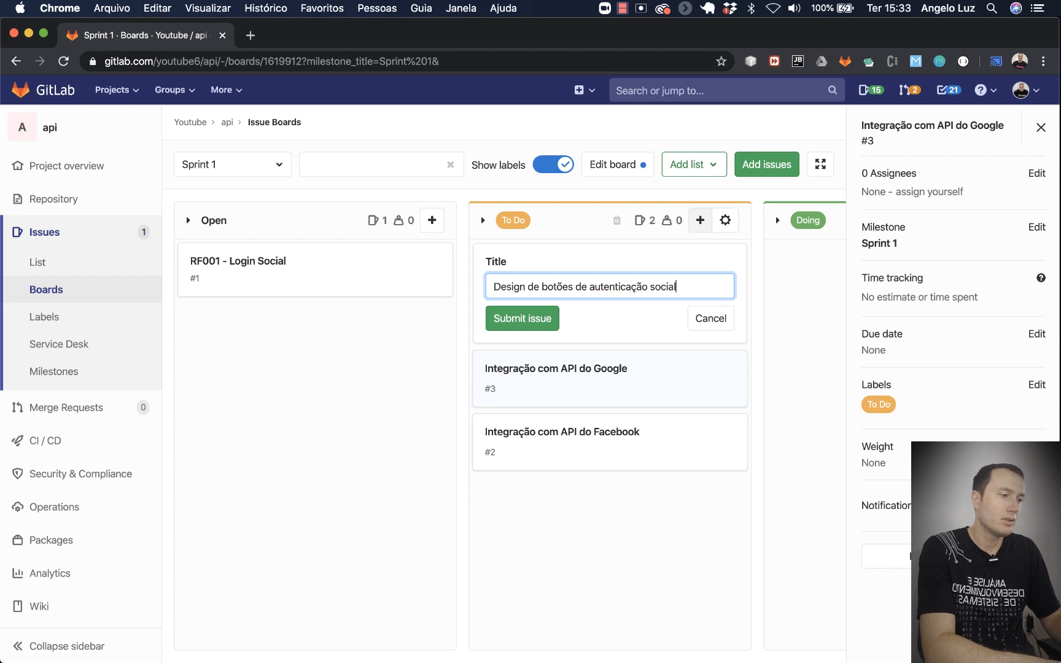
pyautogui.click(541, 318)
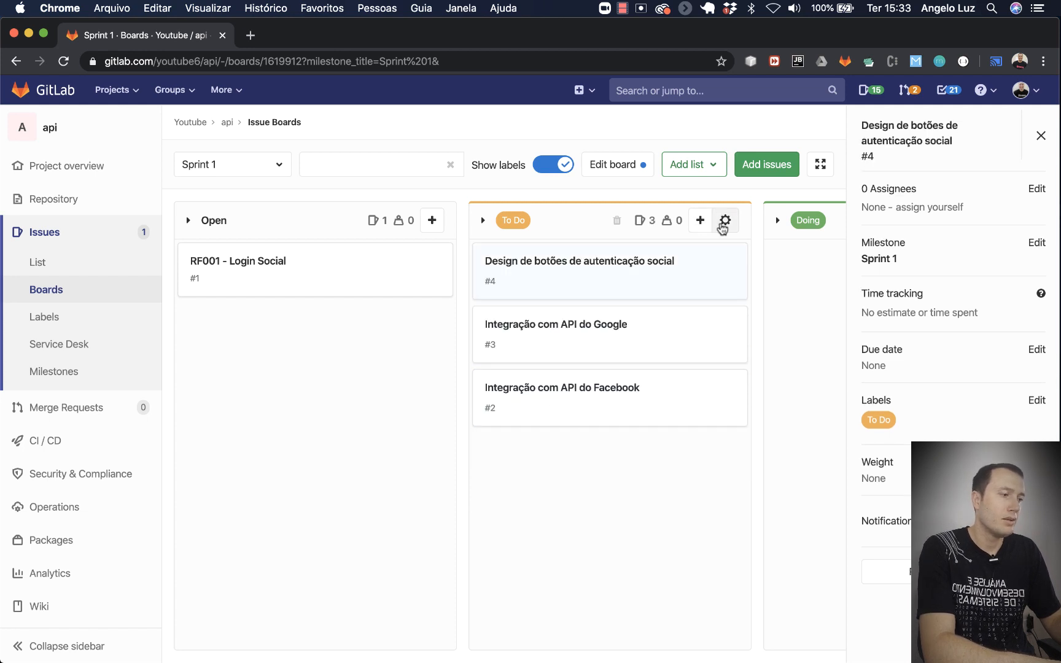
# Step: Start another new issue in the To Do list
pyautogui.click(699, 220)
pyautogui.write('Int')
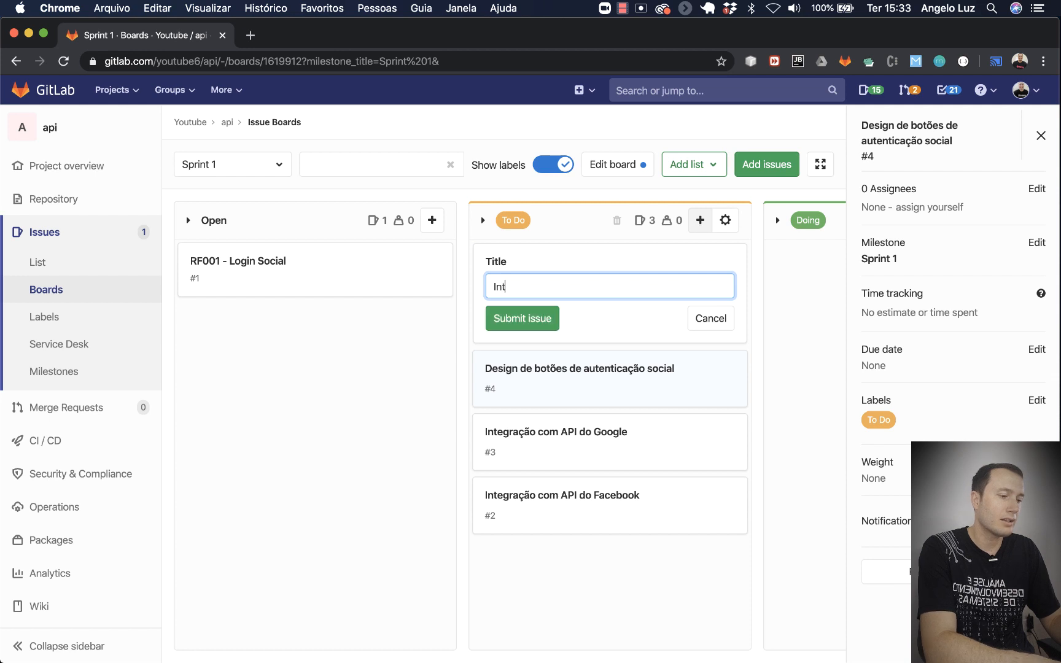
pyautogui.write('egração d')
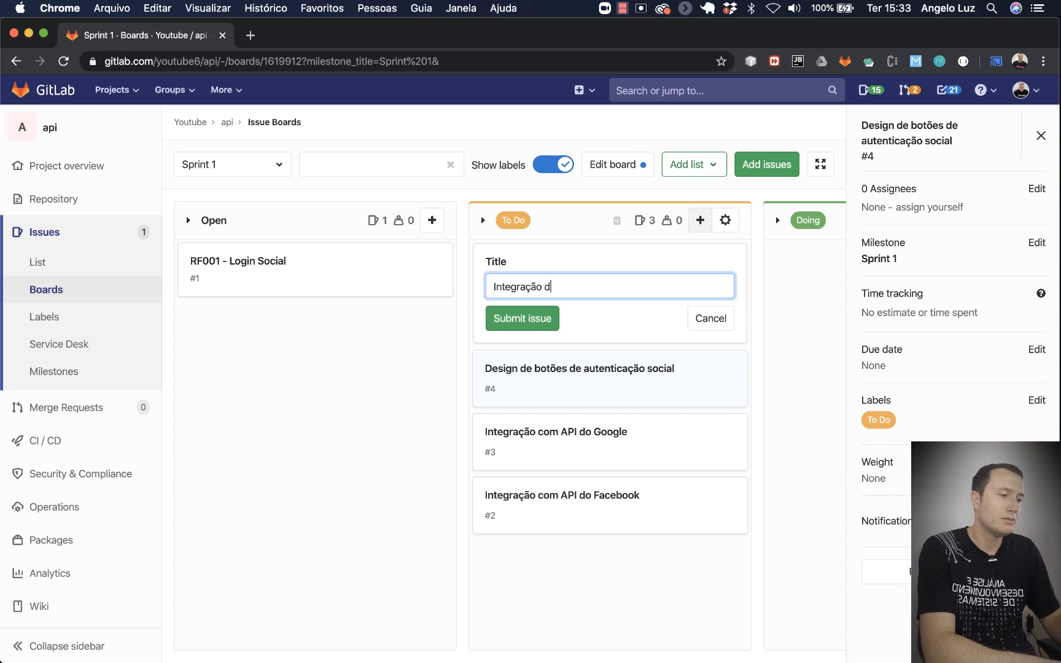
pyautogui.write('e botões sociais')
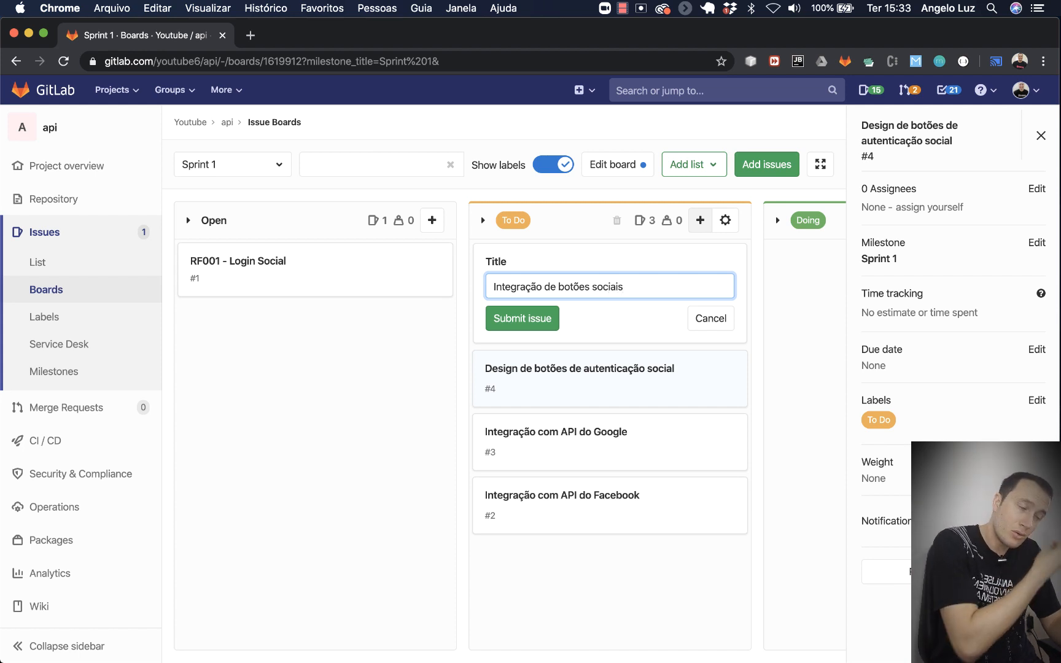
pyautogui.press('BackSpace')
pyautogui.press('BackSpace')
pyautogui.press('BackSpace')
pyautogui.press('BackSpace')
pyautogui.press('BackSpace')
pyautogui.press('BackSpace')
pyautogui.press('BackSpace')
pyautogui.press('BackSpace')
pyautogui.press('BackSpace')
pyautogui.press('BackSpace')
pyautogui.press('BackSpace')
pyautogui.press('BackSpace')
pyautogui.press('BackSpace')
pyautogui.press('BackSpace')
pyautogui.press('BackSpace')
pyautogui.press('BackSpace')
pyautogui.press('BackSpace')
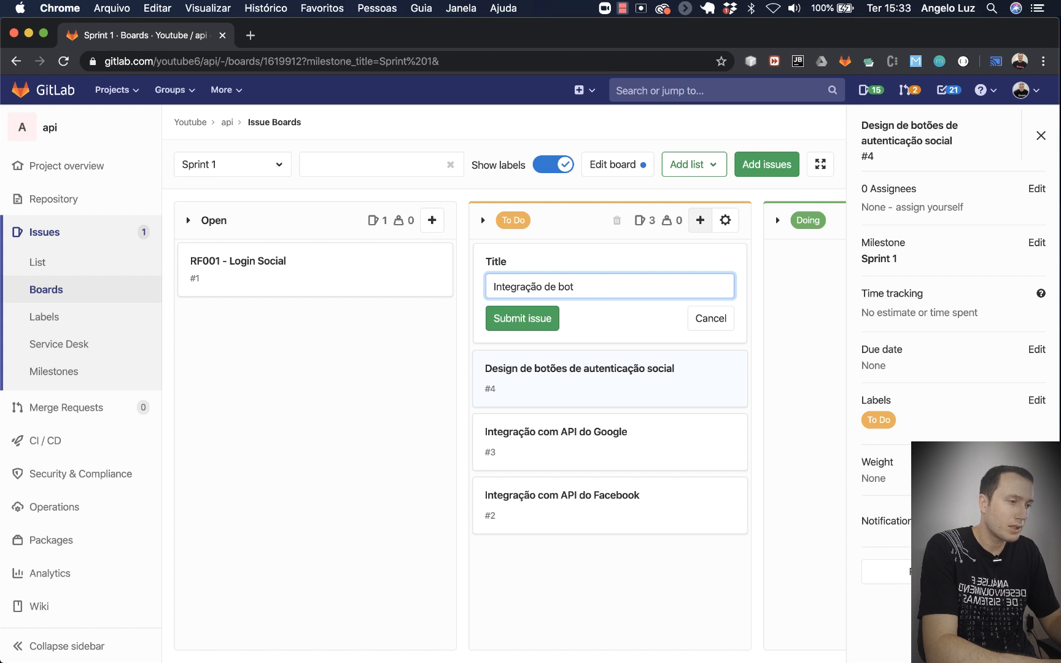
pyautogui.press('BackSpace')
pyautogui.press('BackSpace')
pyautogui.press('BackSpace')
pyautogui.press('BackSpace')
pyautogui.press('BackSpace')
pyautogui.press('BackSpace')
pyautogui.press('BackSpace')
pyautogui.press('BackSpace')
pyautogui.press('BackSpace')
pyautogui.press('BackSpace')
pyautogui.press('BackSpace')
# Step: Create an issue titled "Desenvolver tela de autenticação social" in the To Do list
pyautogui.write('d')
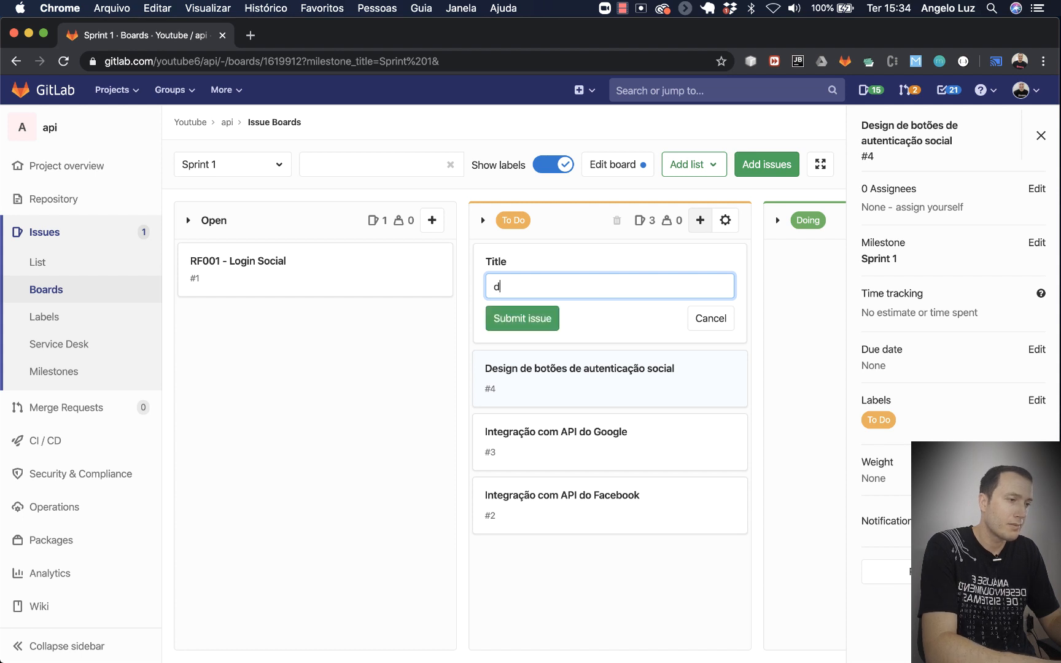
pyautogui.press('BackSpace')
pyautogui.write('d')
pyautogui.press('BackSpace')
pyautogui.write('D')
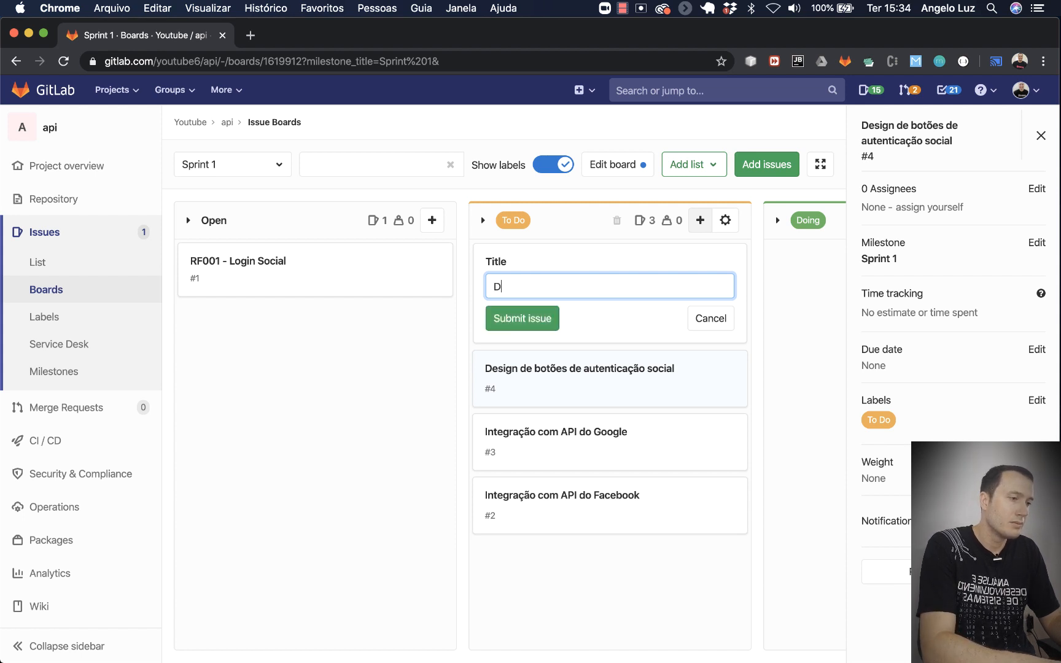
pyautogui.write('esenvolver')
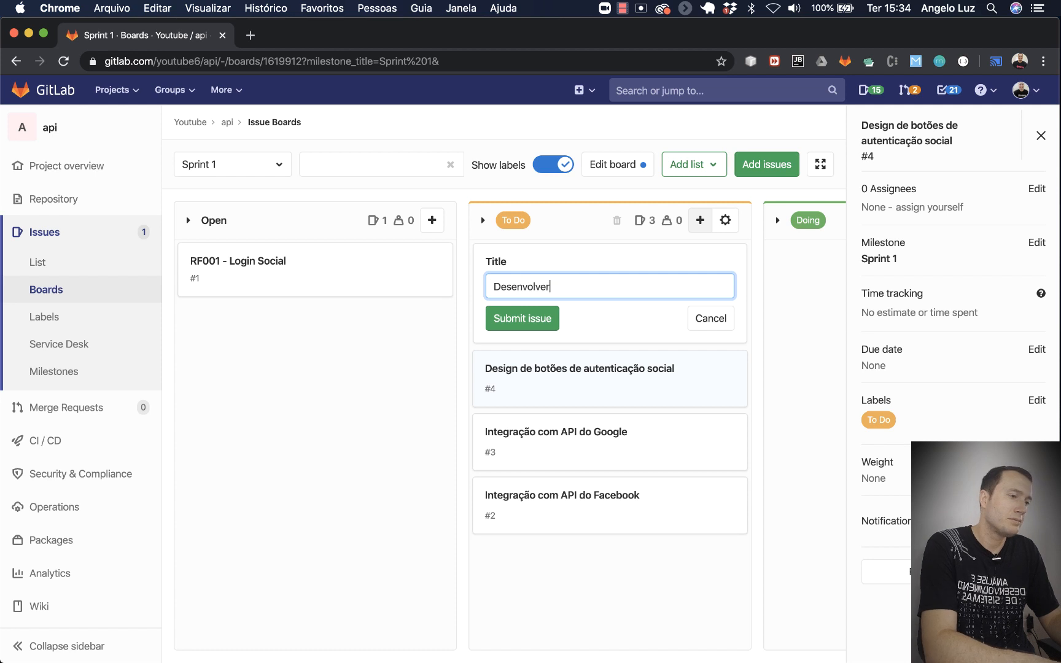
pyautogui.write(' tel')
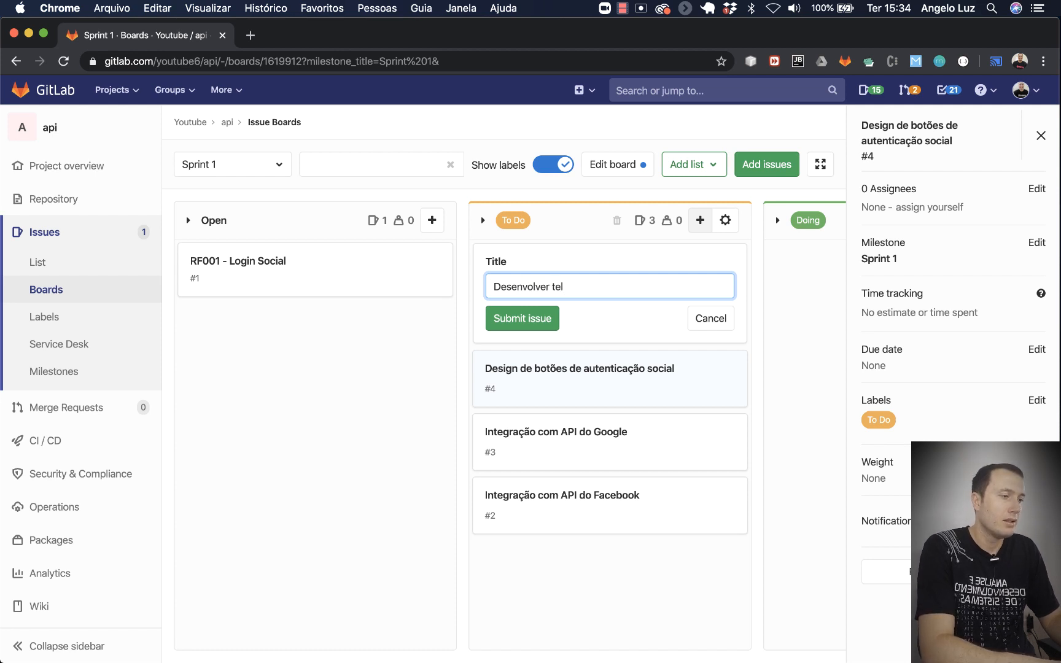
pyautogui.write('a d')
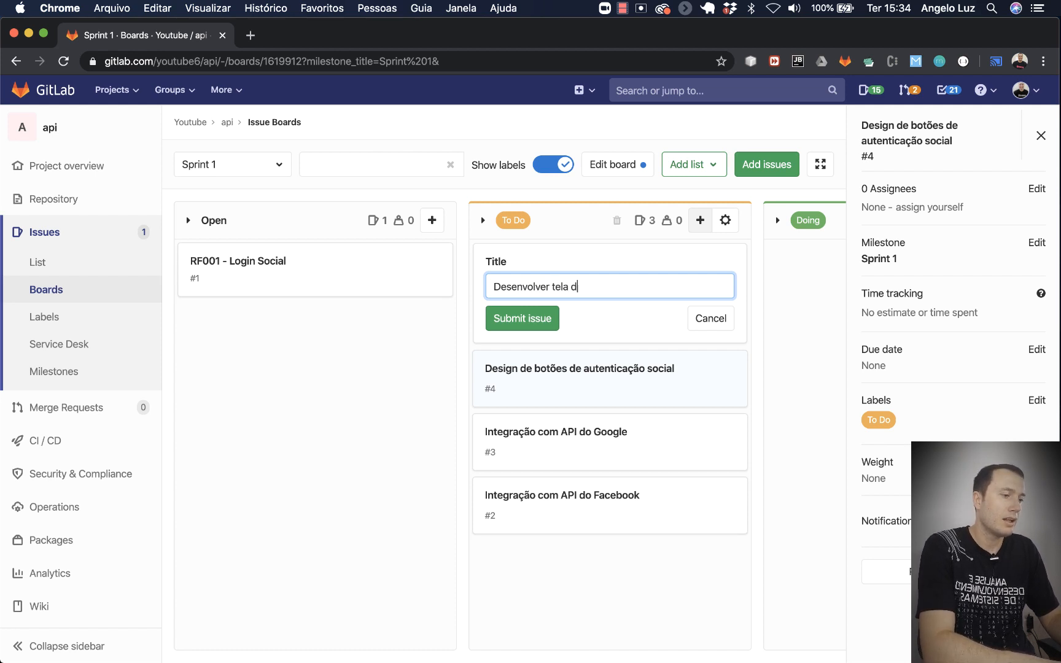
pyautogui.write('e autenti')
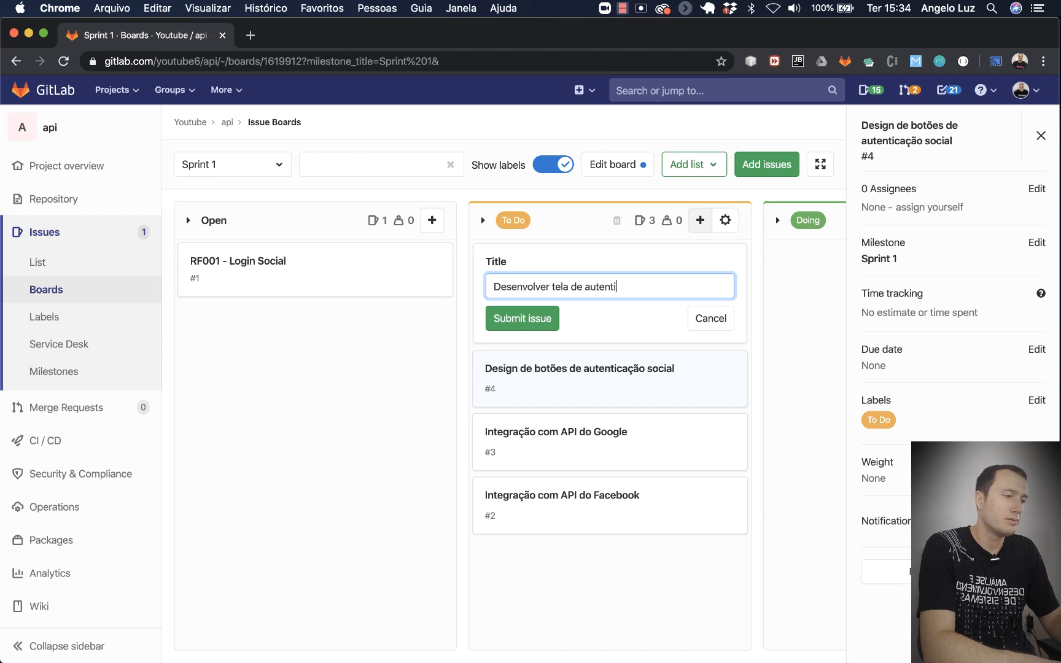
pyautogui.write('cação social')
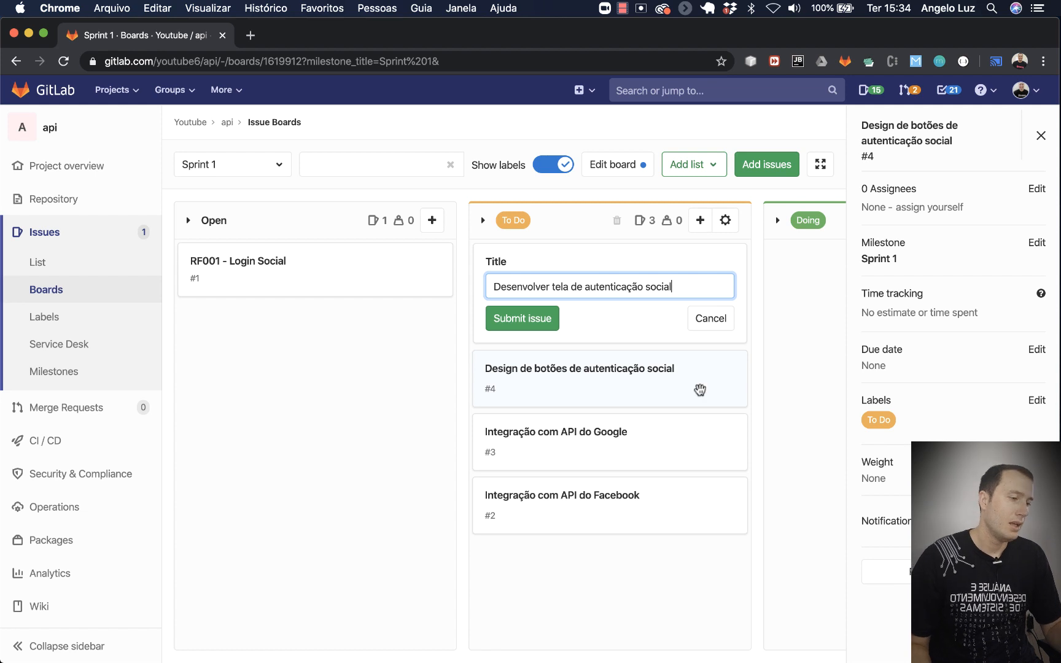
pyautogui.click(536, 319)
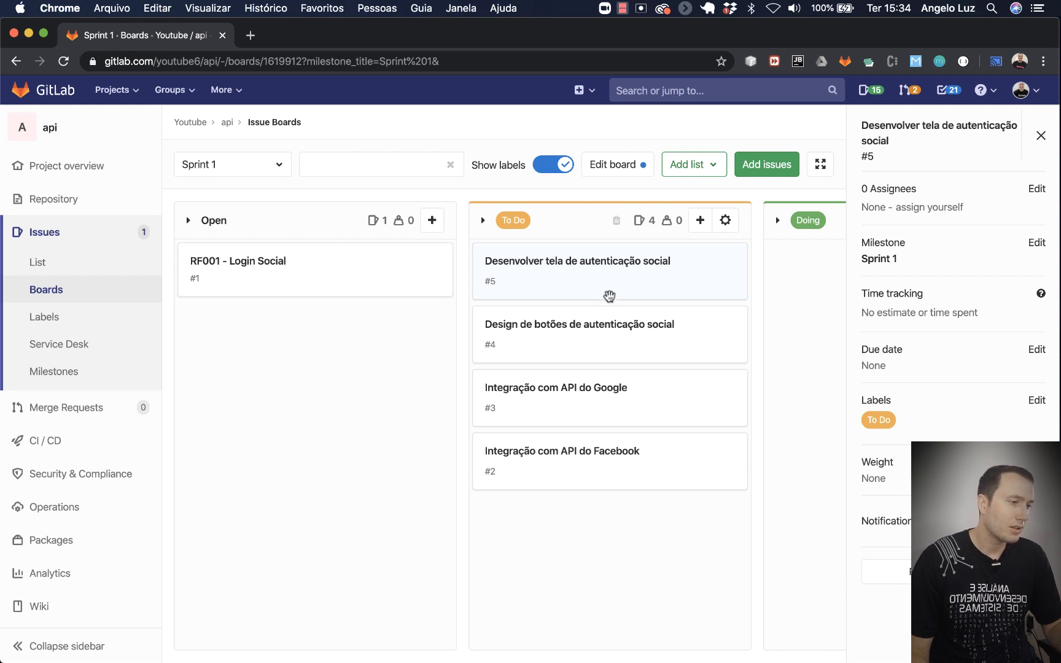
# Step: Open the "Desenvolver tela de autenticação social" issue for editing and start its description with the heading "### Tarefas"
pyautogui.click(588, 268)
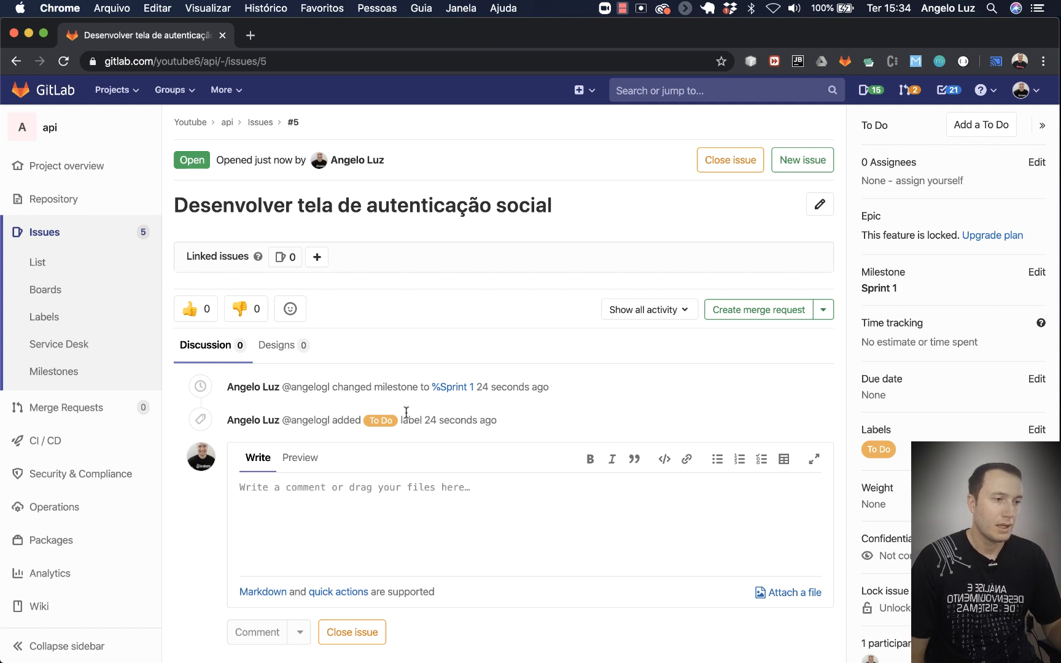
pyautogui.moveTo(211, 205); pyautogui.dragTo(427, 211)
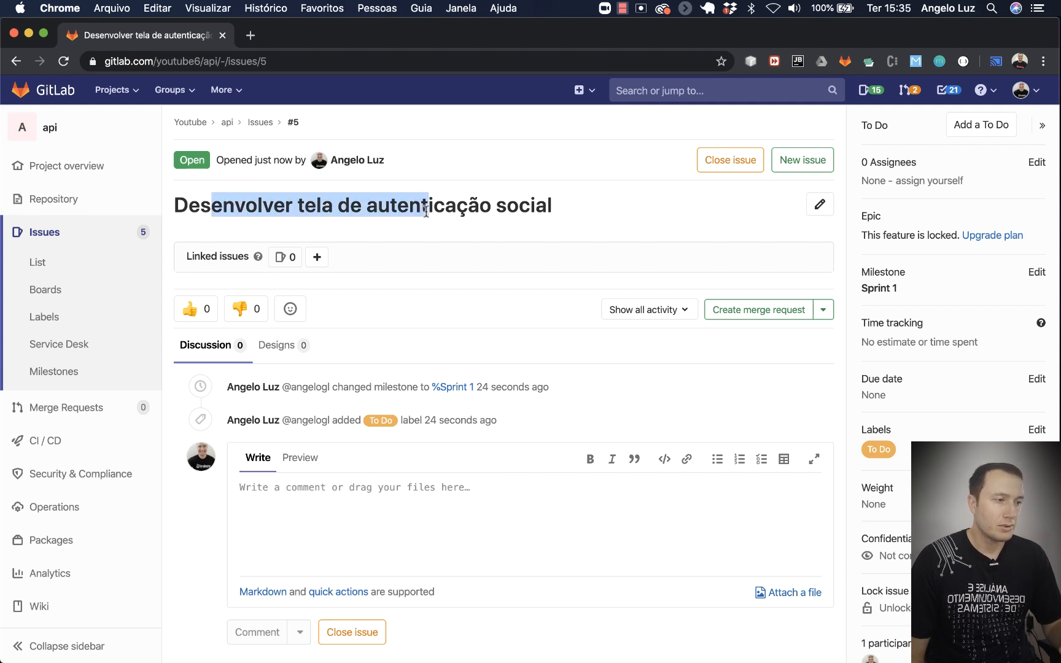
pyautogui.click(465, 201)
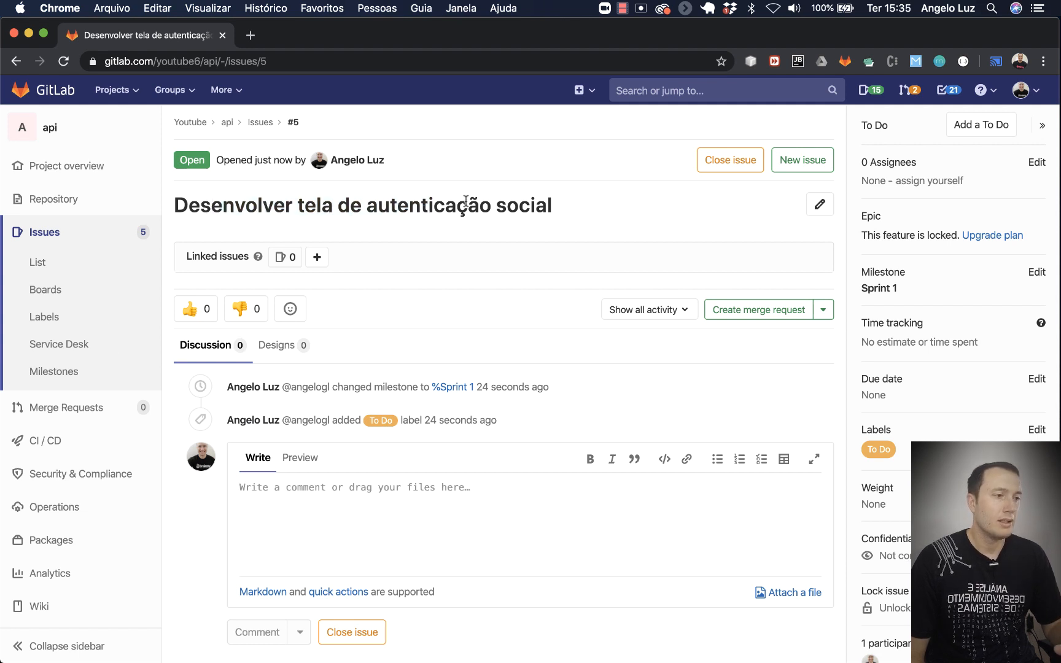
pyautogui.click(820, 206)
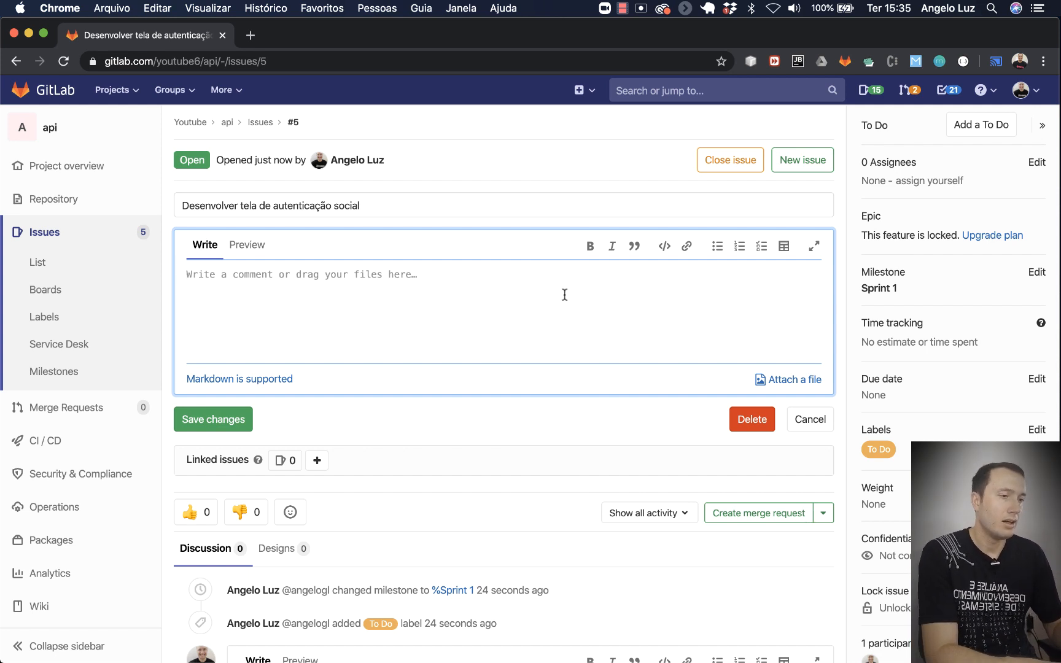
pyautogui.write('### ')
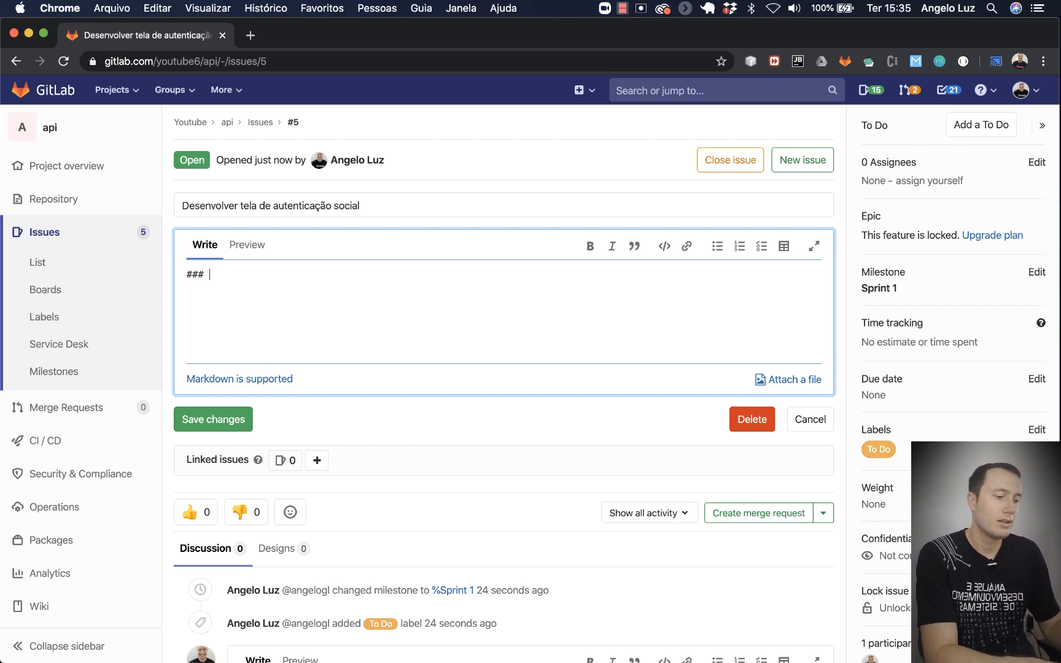
pyautogui.write('Tarefas')
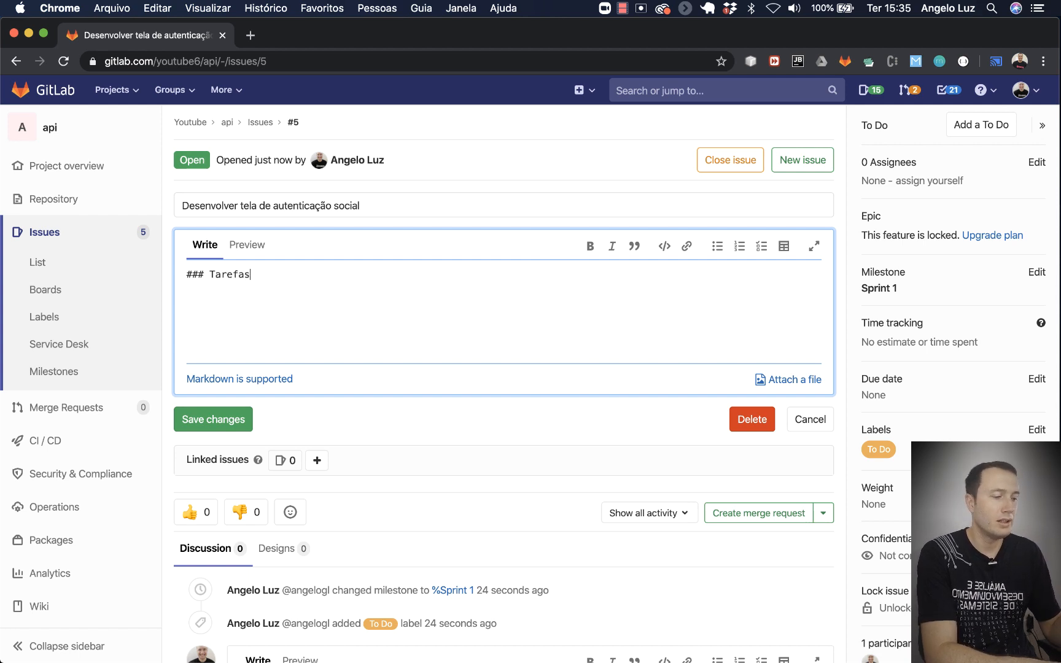
pyautogui.click(187, 275)
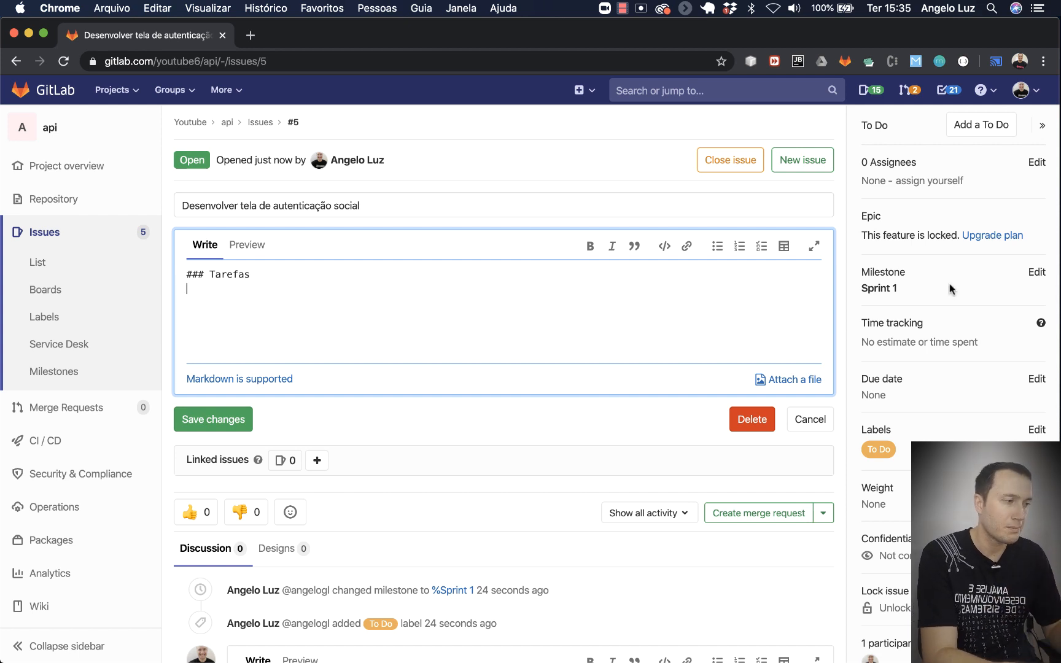
# Step: Add a checklist item "Desenvolver layout" under the Tarefas heading in the issue description
pyautogui.click(763, 249)
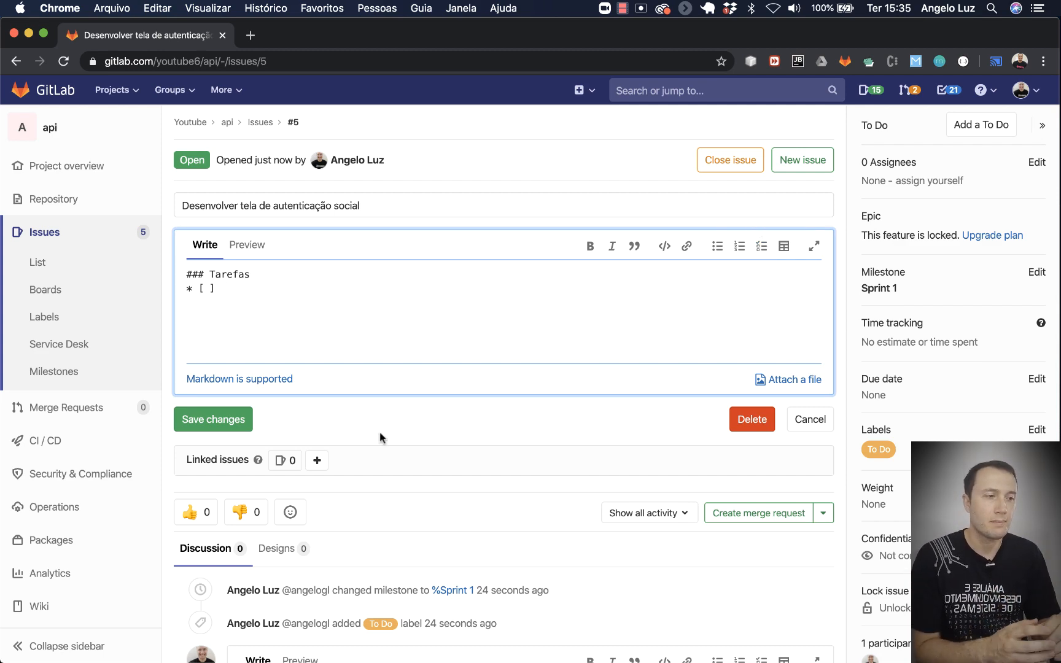
pyautogui.scroll(2, 297, 270)
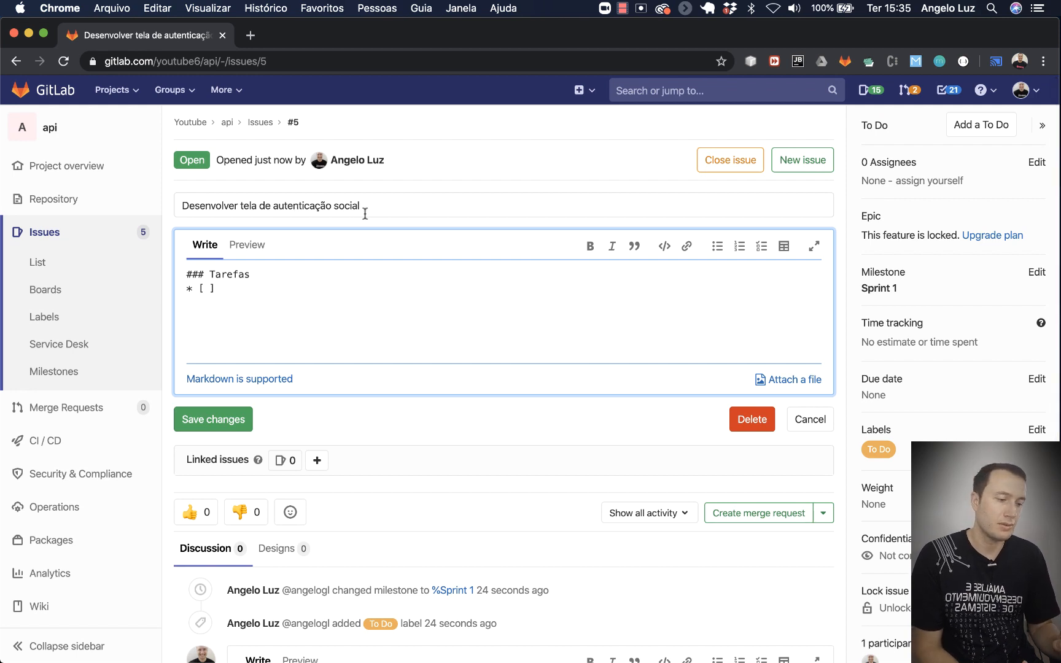
pyautogui.write('Dese')
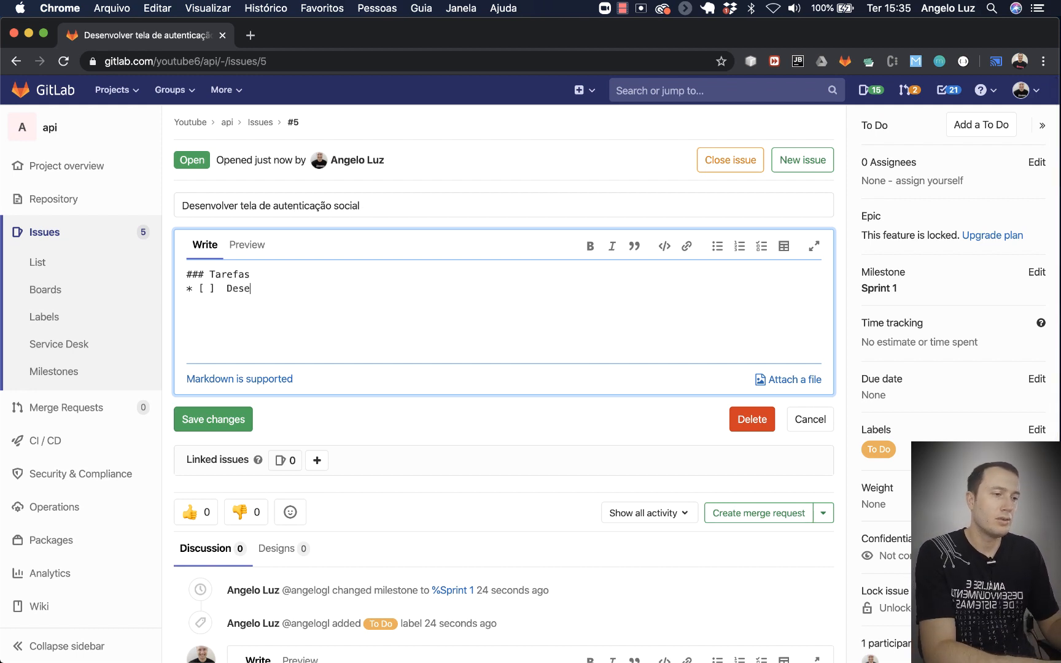
pyautogui.write('nvolve')
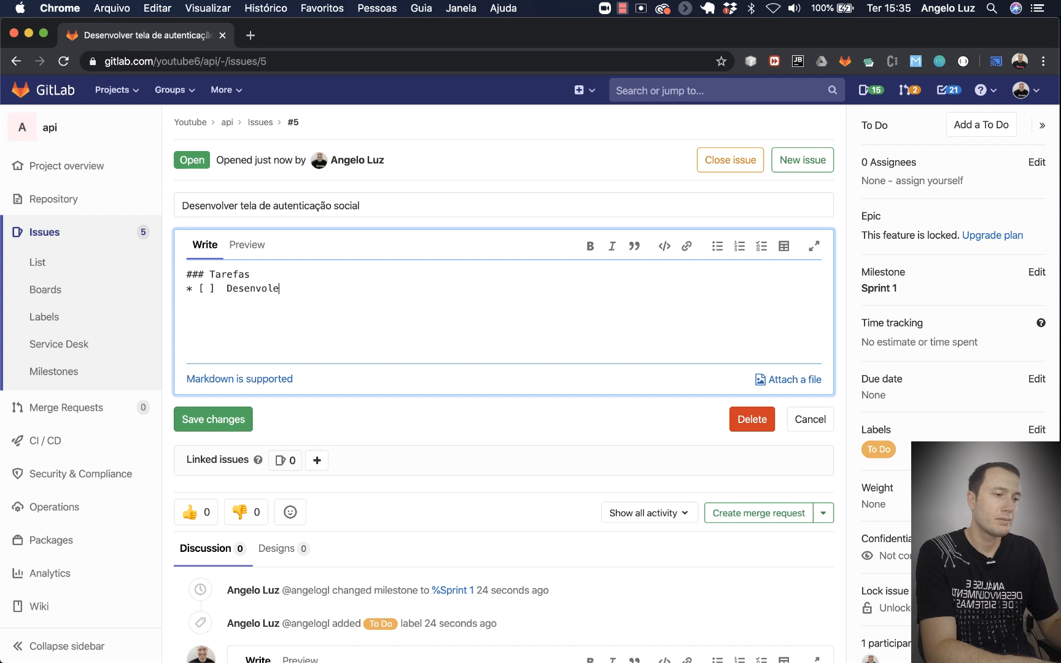
pyautogui.write('r la')
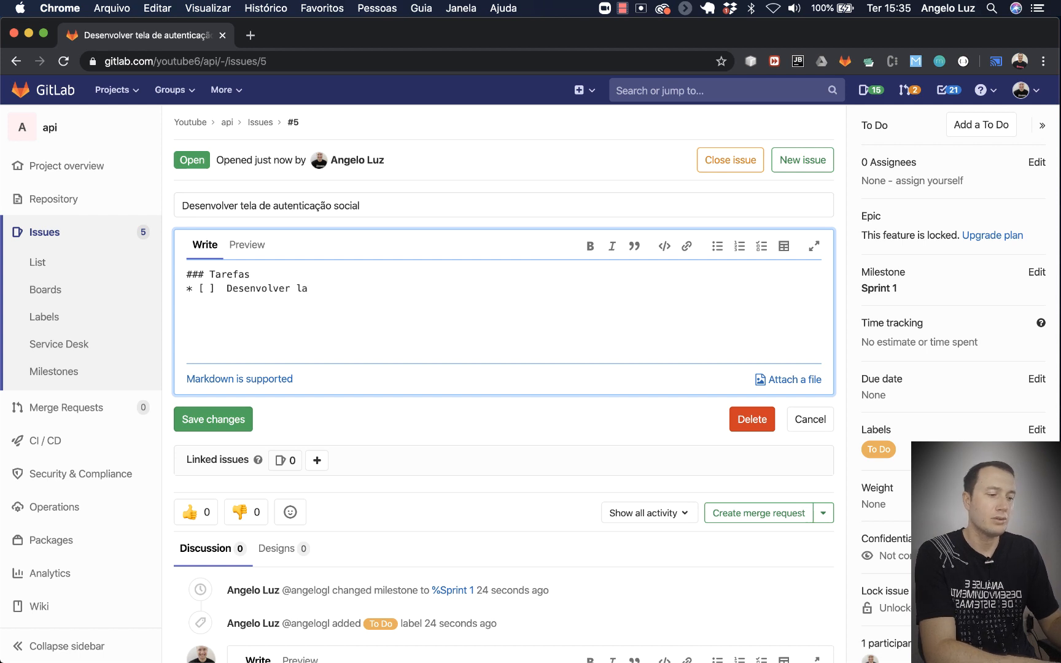
pyautogui.write('yout')
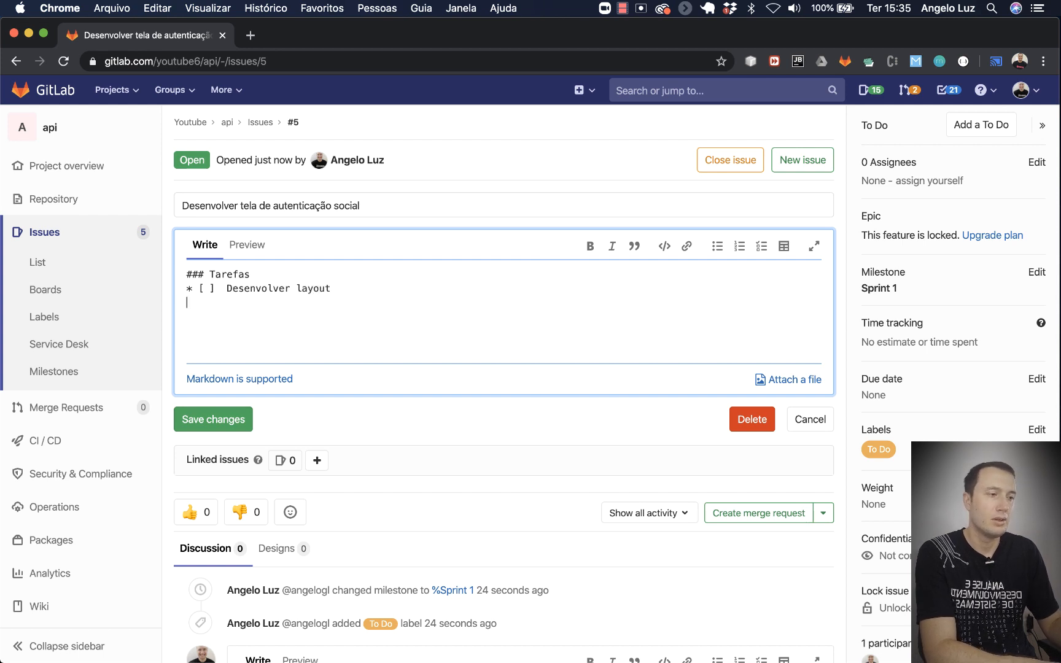
# Step: Add a second checklist item "Integrar layout" and save the issue description
pyautogui.click(763, 248)
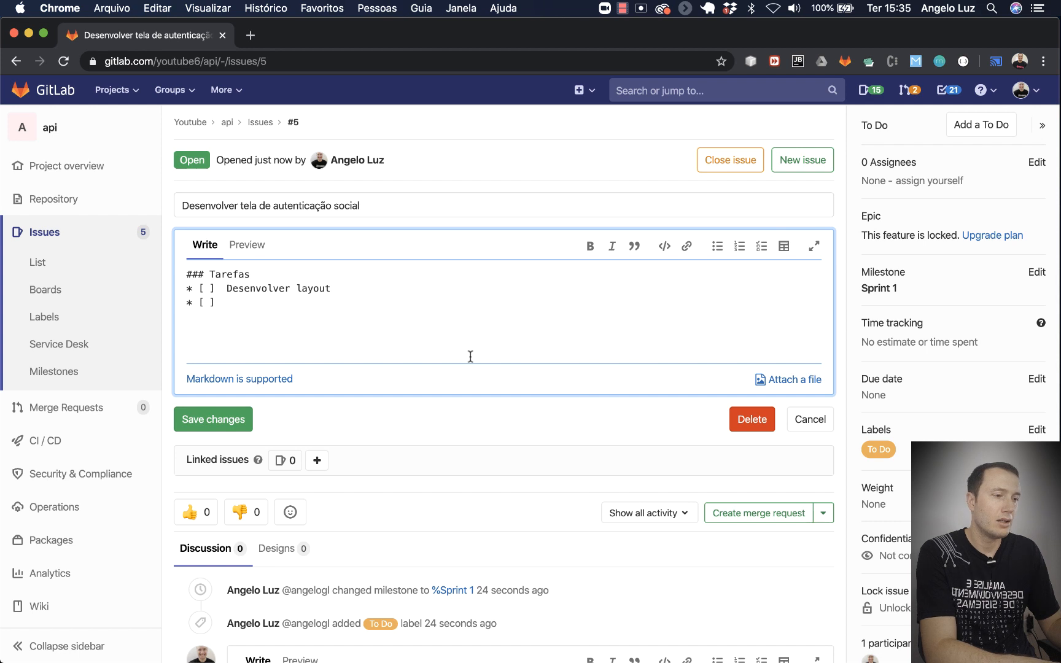
pyautogui.write('Integrar layout')
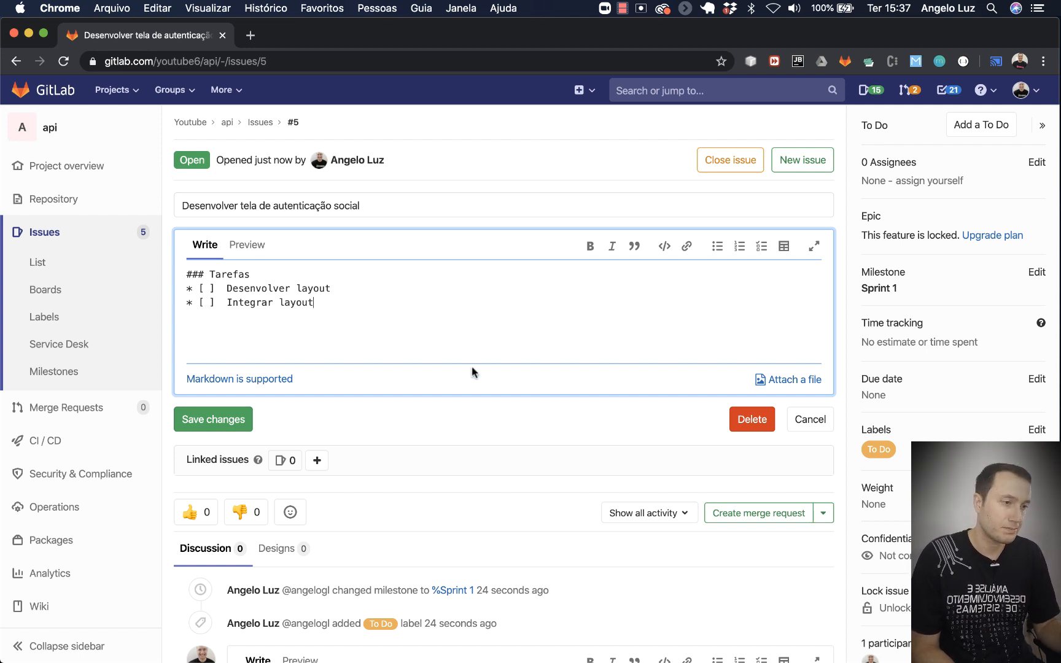
pyautogui.click(224, 421)
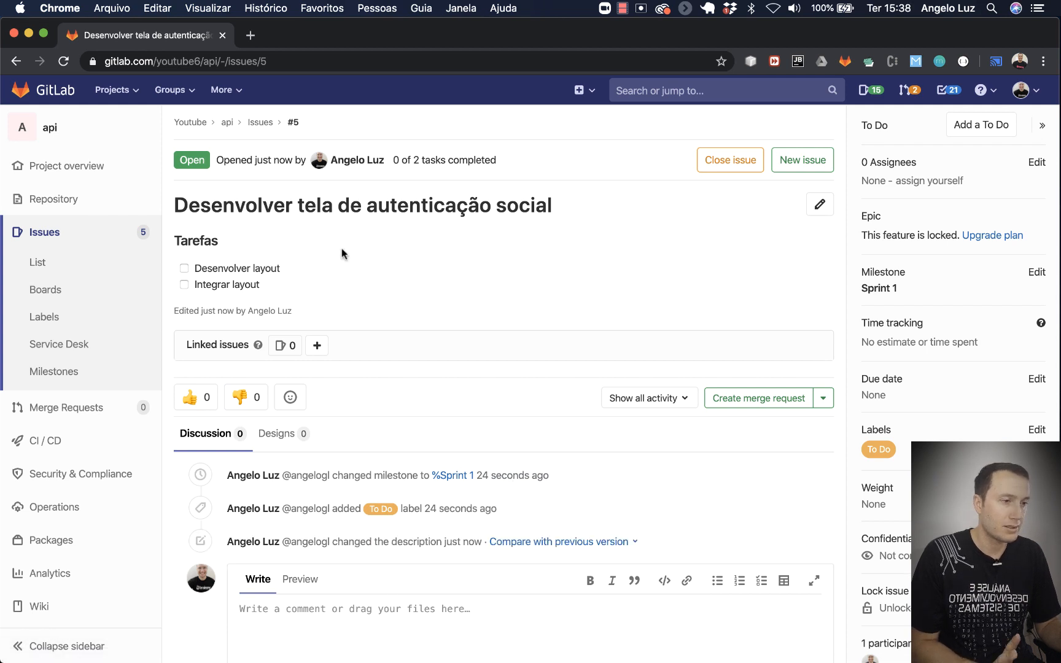
# Step: Go back to the Sprint 1 board and open the "RF001 - Login Social" issue to examine its linked issues section
pyautogui.click(71, 290)
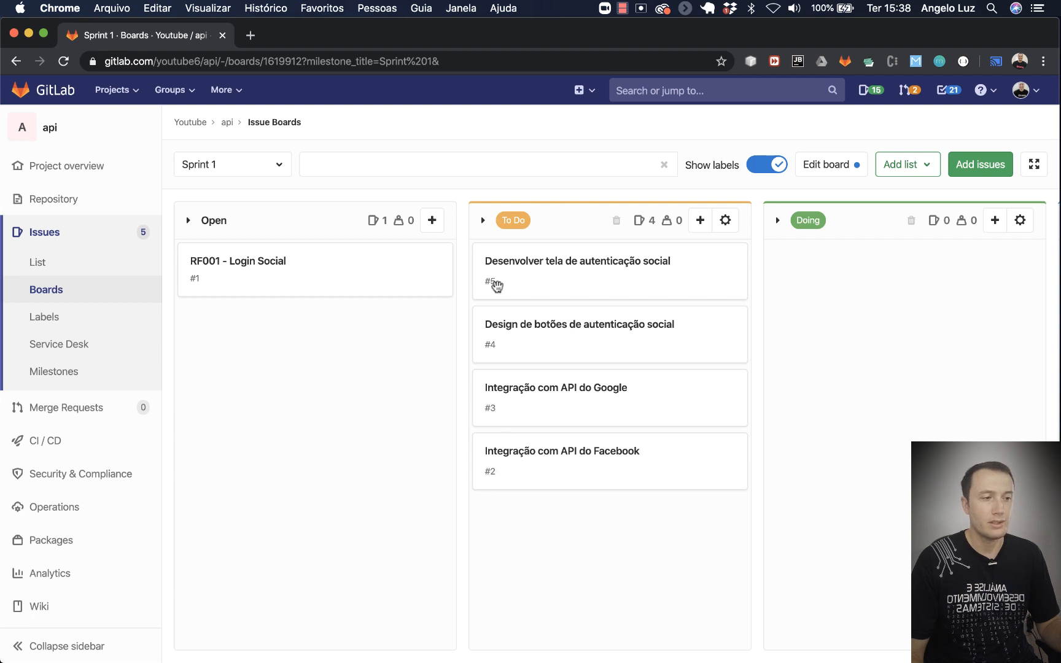
pyautogui.click(208, 264)
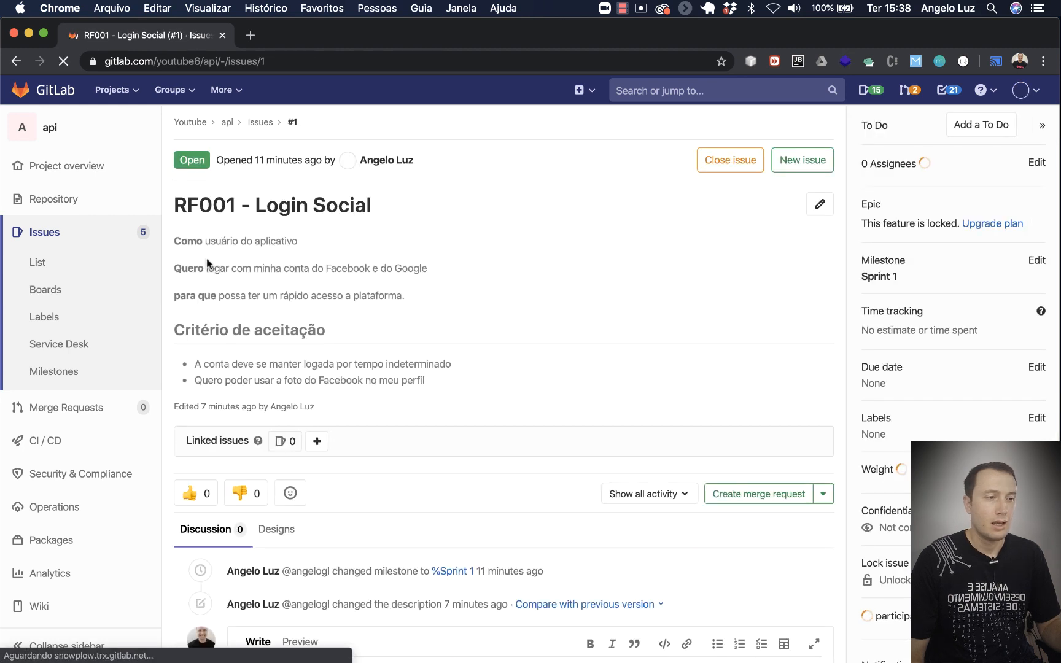
pyautogui.scroll(-3, 428, 349)
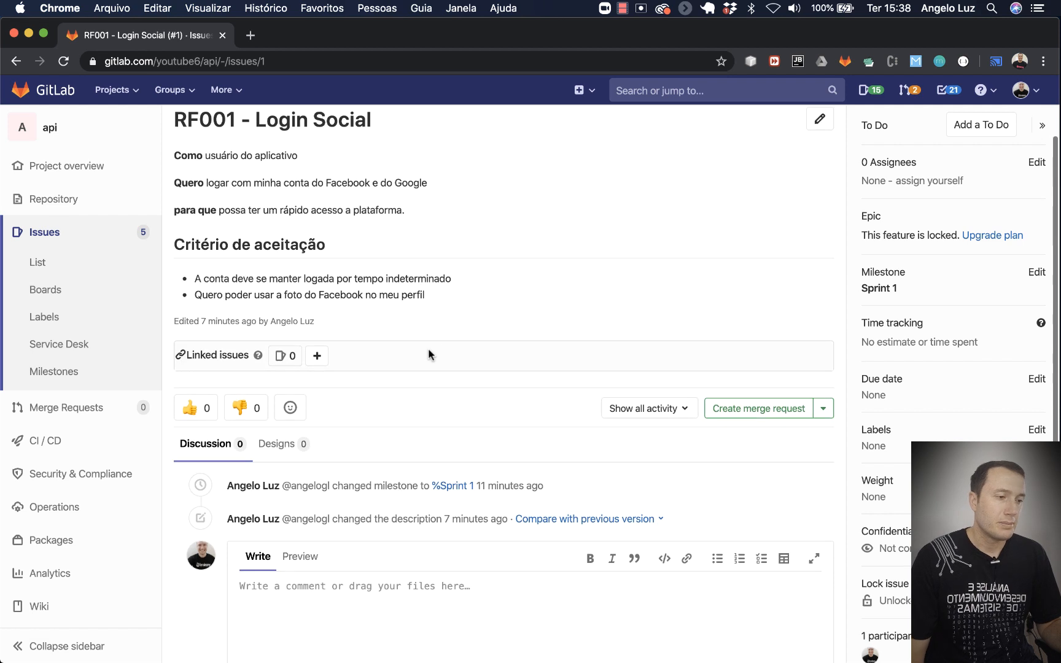
pyautogui.scroll(-2, 428, 349)
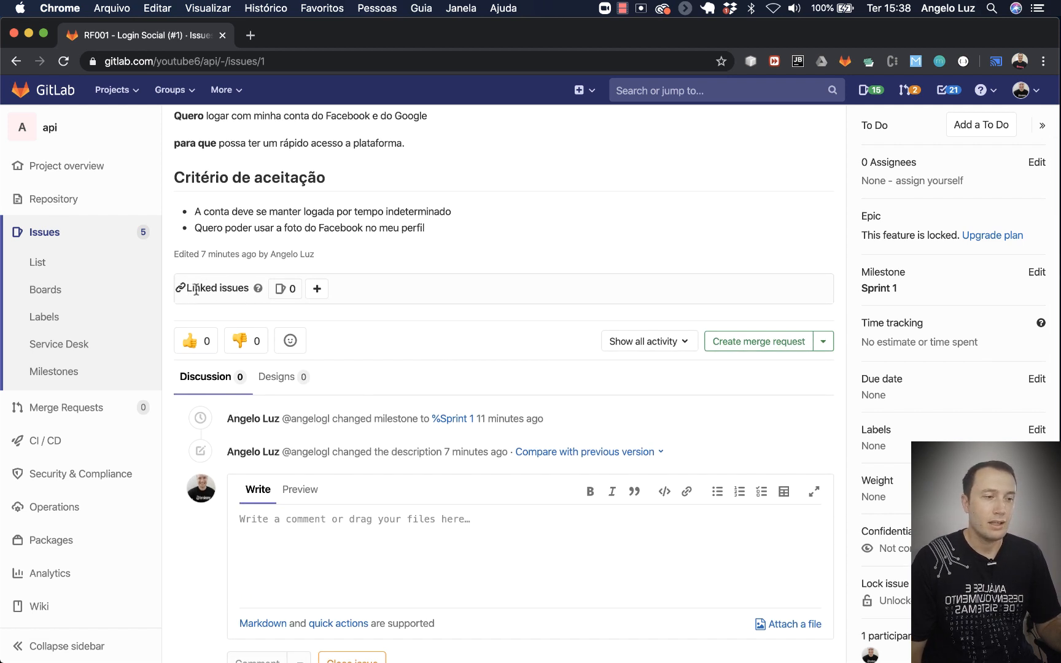
# Step: Switch to the MindMeister project map, review the "Relacionamento entre tarefas" and "Rótulos" topics, and return to GitLab
pyautogui.hotkey('ctrl', 'Right')
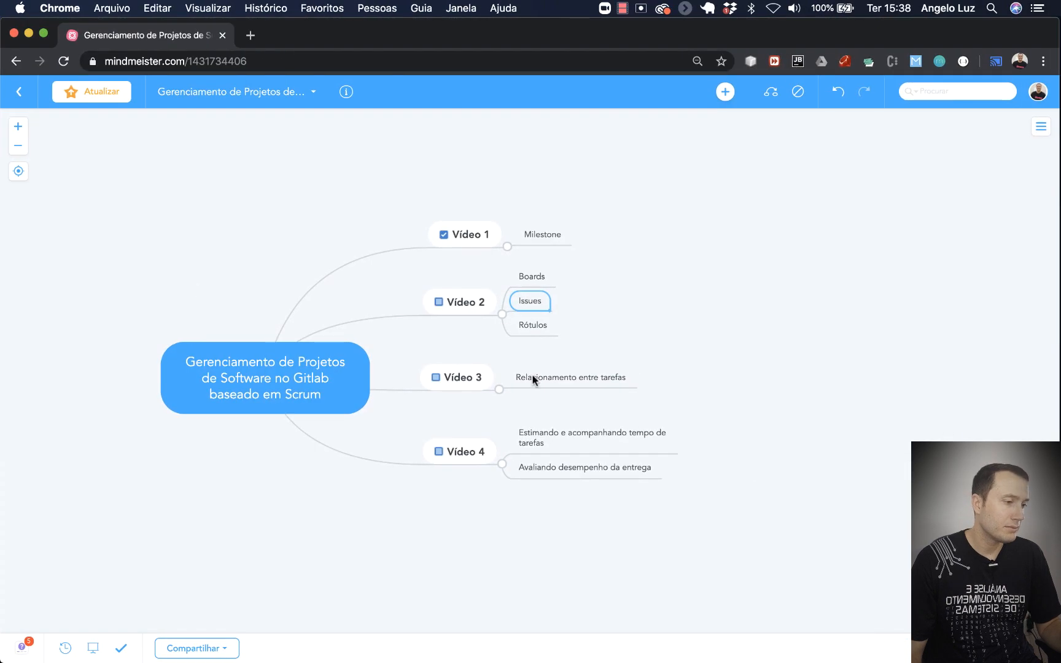
pyautogui.click(572, 383)
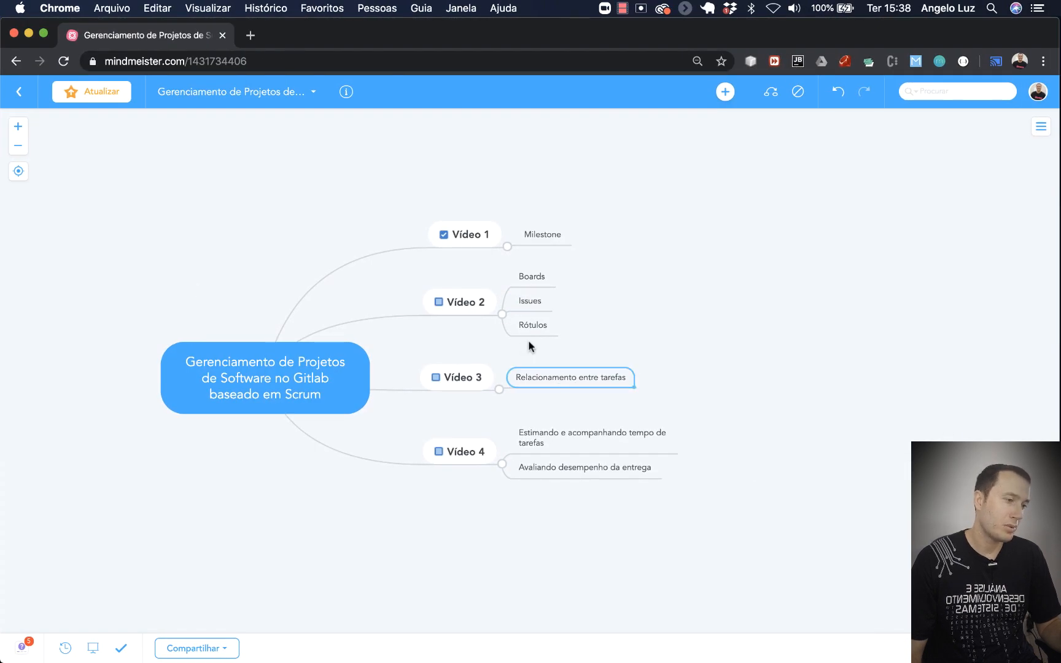
pyautogui.click(533, 325)
pyautogui.hotkey('ctrl', 'Left')
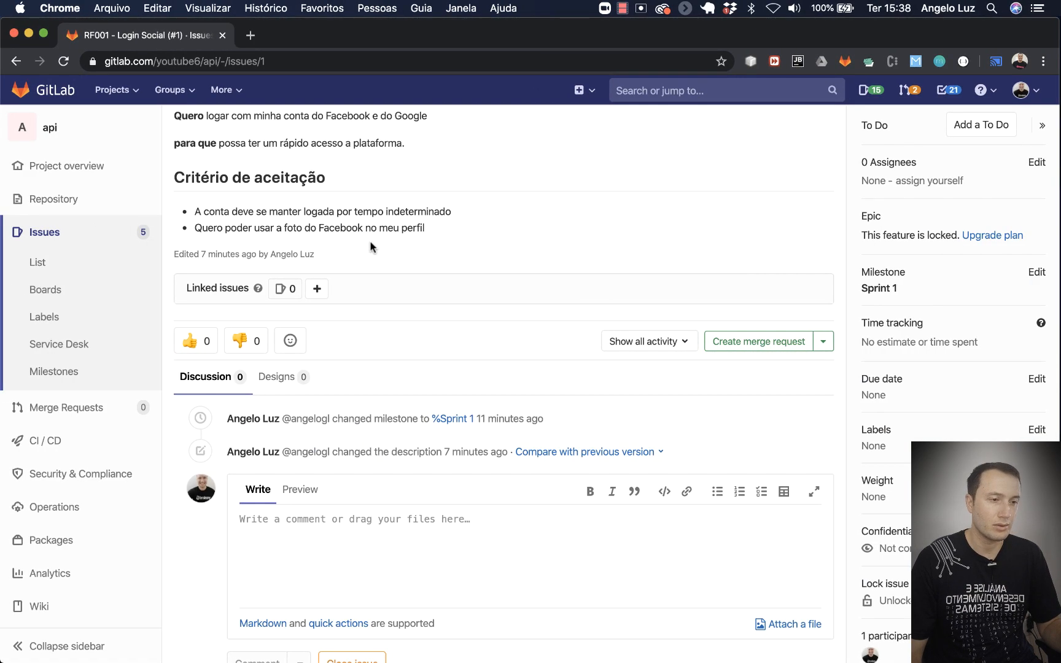
# Step: Return to the Sprint 1 issue board and create a project label "frontend" in strong pink (#D10069)
pyautogui.click(53, 295)
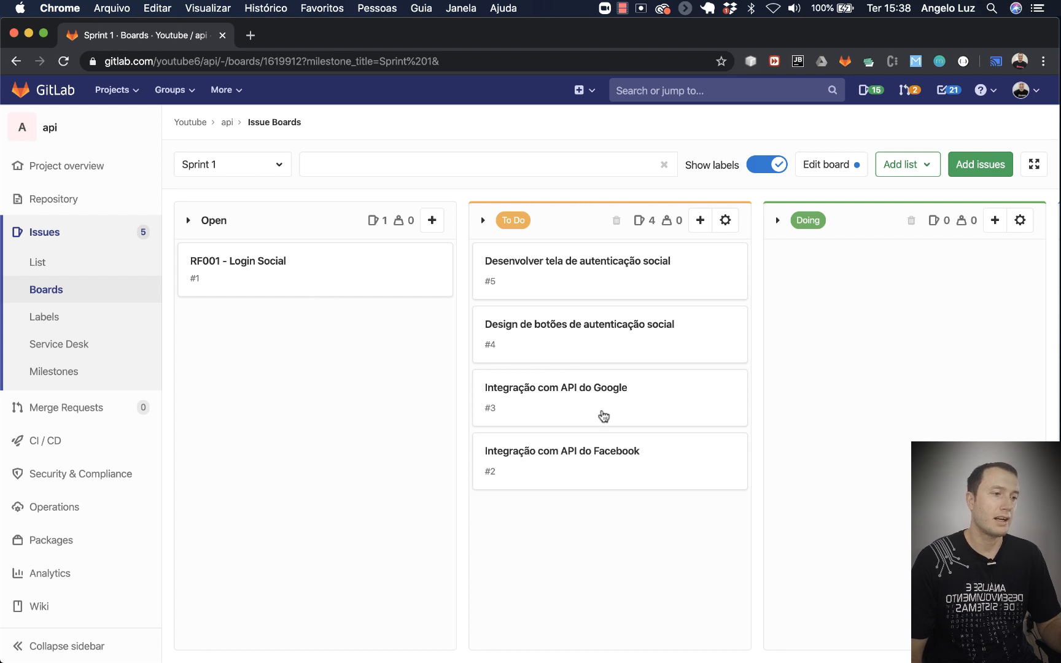
pyautogui.click(983, 165)
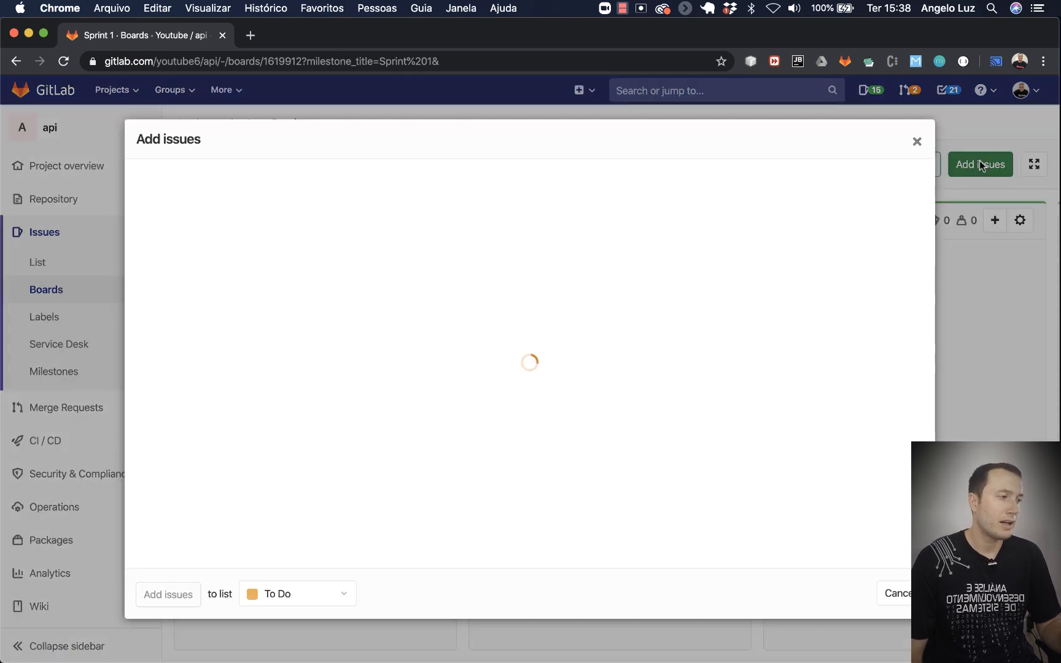
pyautogui.click(916, 142)
pyautogui.click(932, 170)
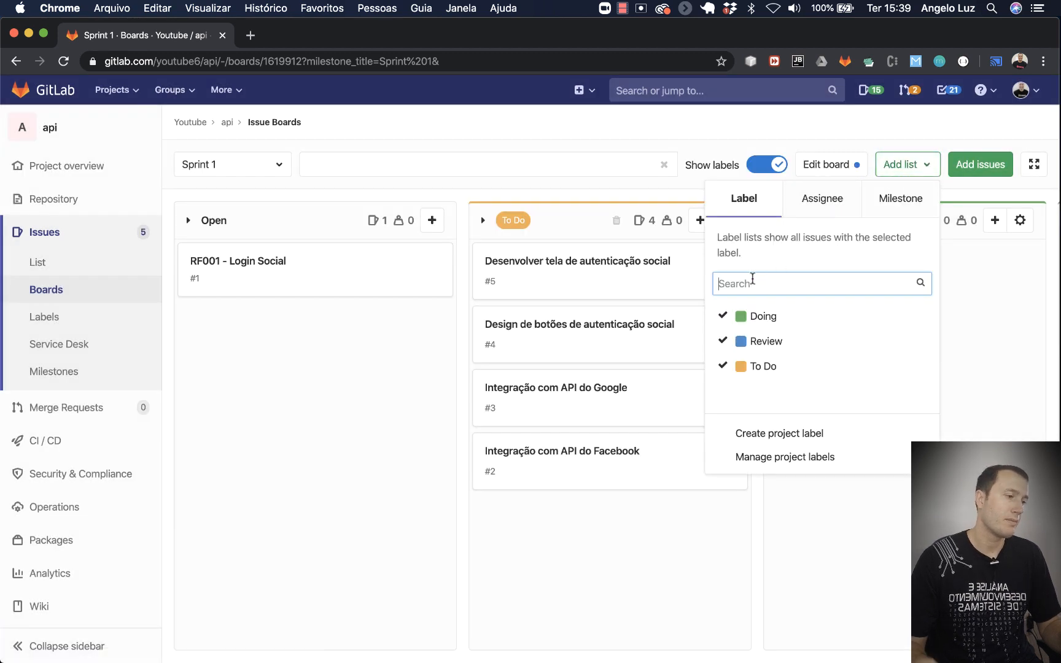
pyautogui.write('fronte')
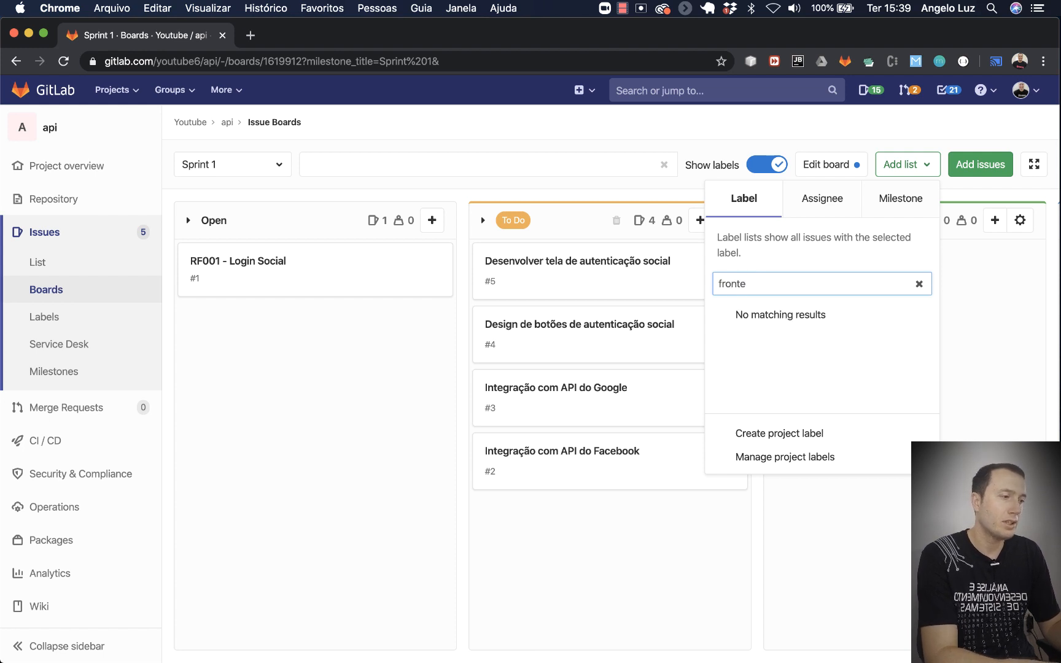
pyautogui.click(736, 435)
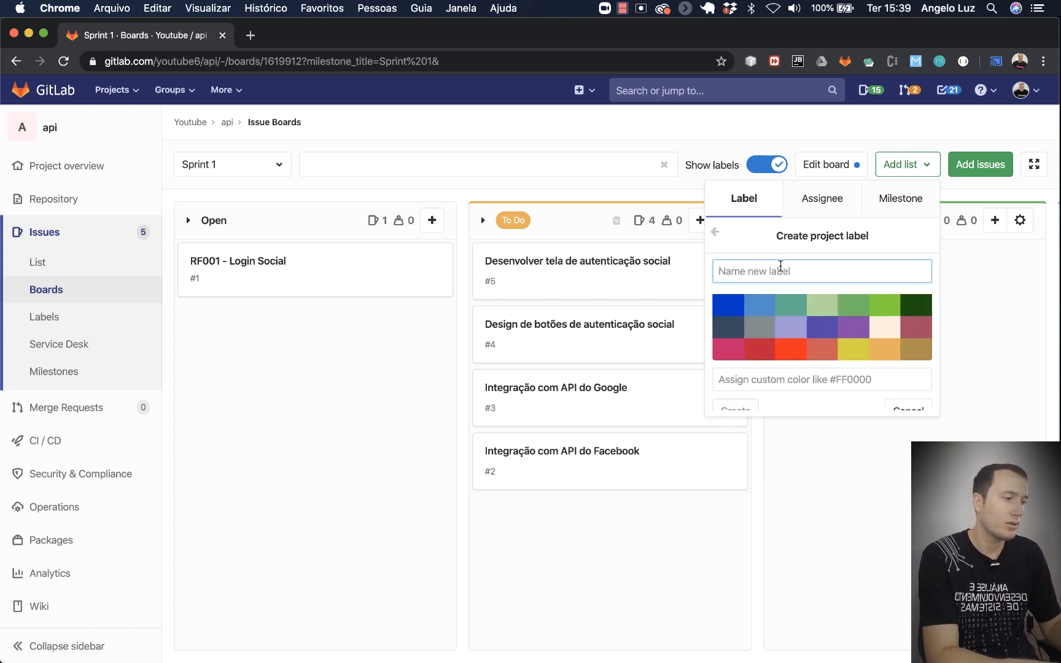
pyautogui.write('frontend')
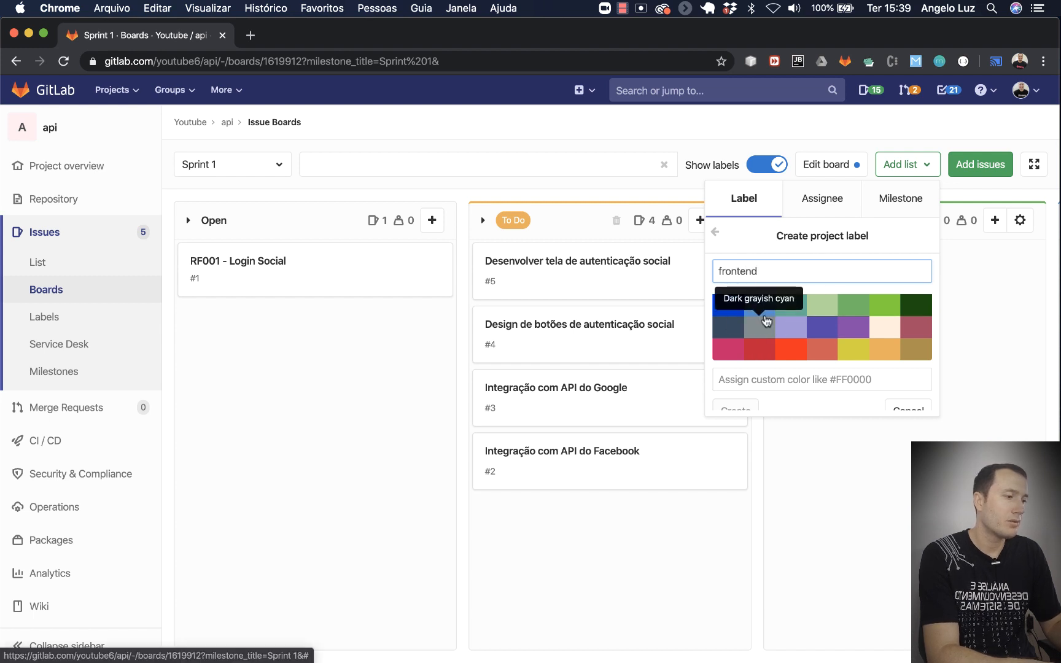
pyautogui.click(728, 349)
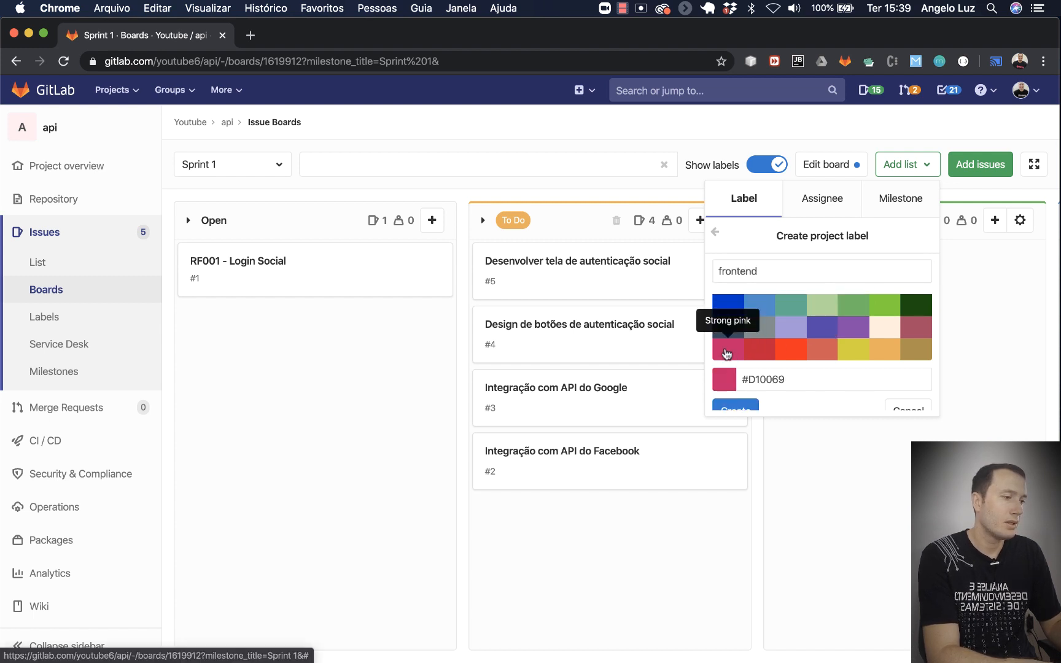
pyautogui.click(735, 406)
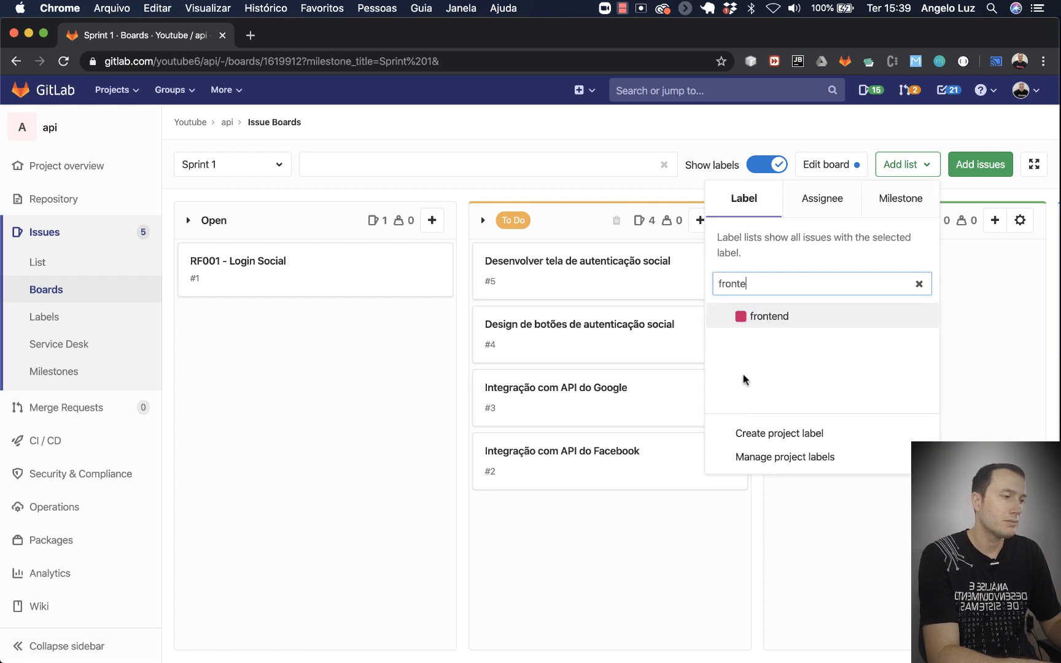
# Step: Create a project label "backend" with the blue colour #428BCA
pyautogui.doubleClick(777, 288)
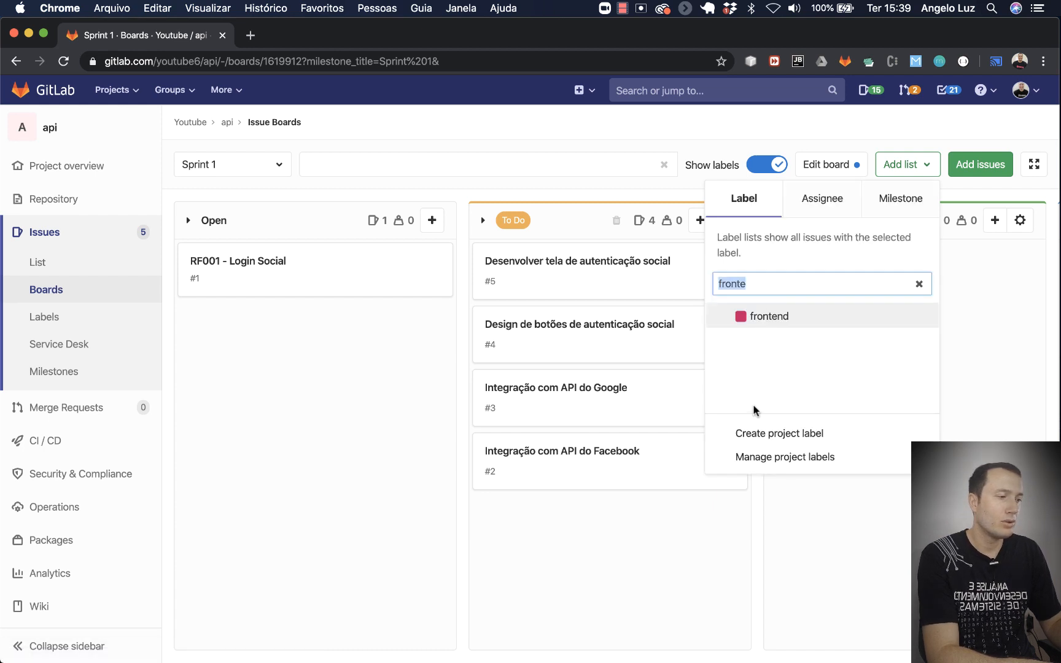
pyautogui.click(749, 431)
pyautogui.write('backend')
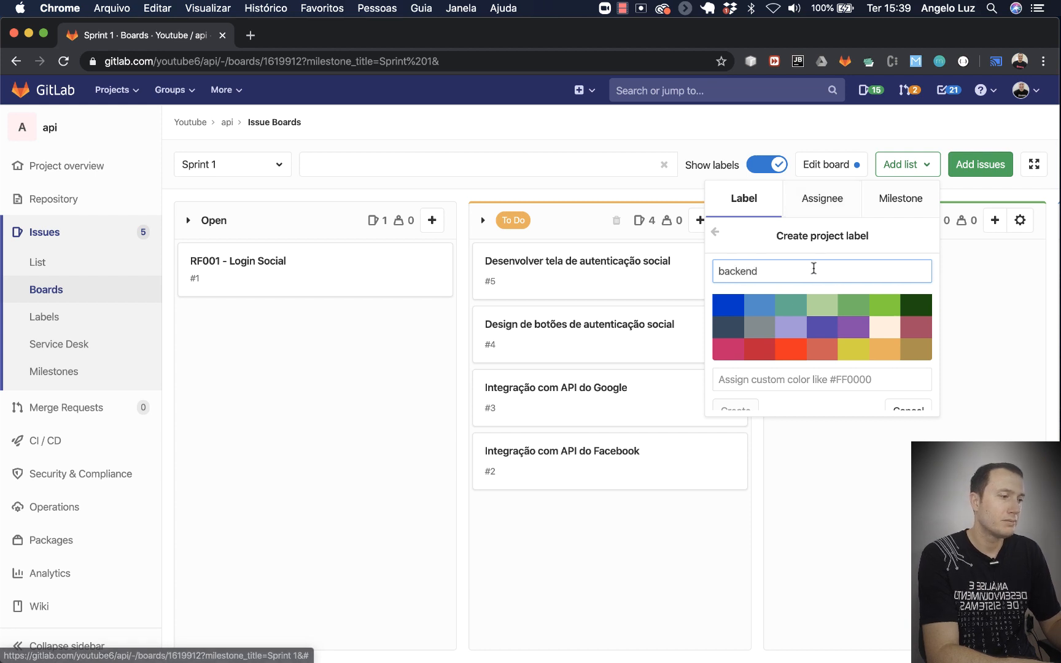
pyautogui.click(760, 305)
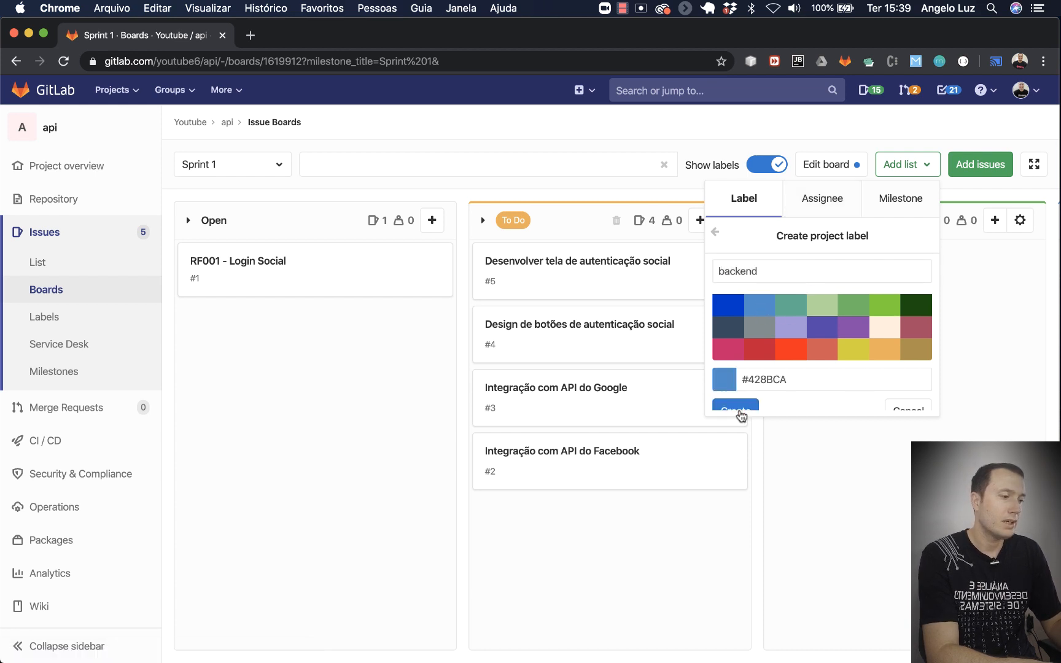
pyautogui.click(739, 408)
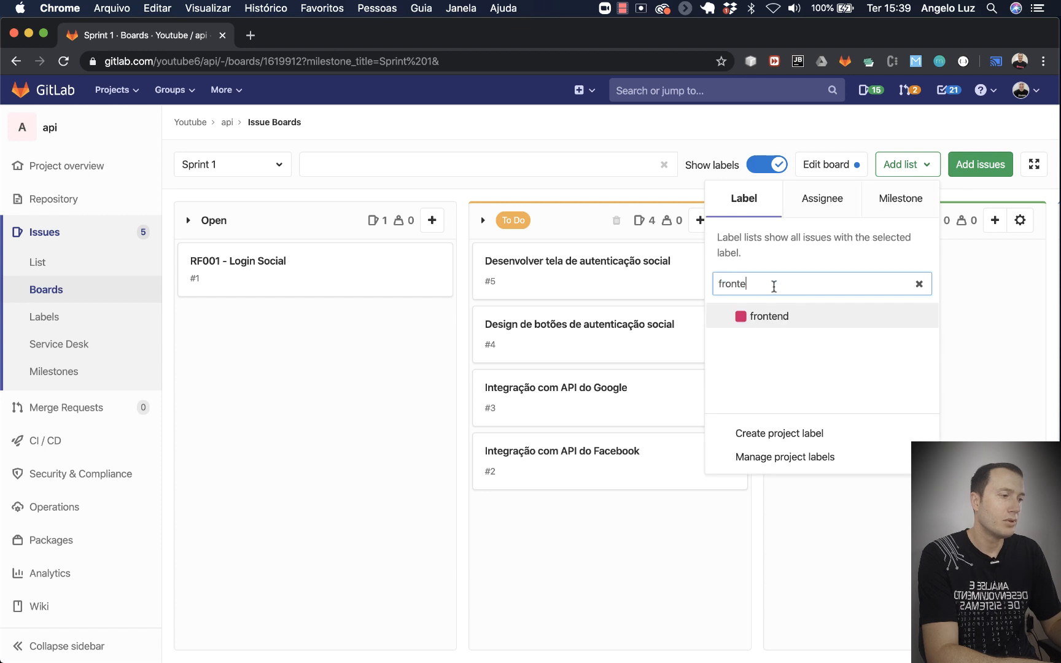
# Step: Create a project label "design" with the slightly desaturated blue colour #A295D6
pyautogui.click(773, 435)
pyautogui.write('design')
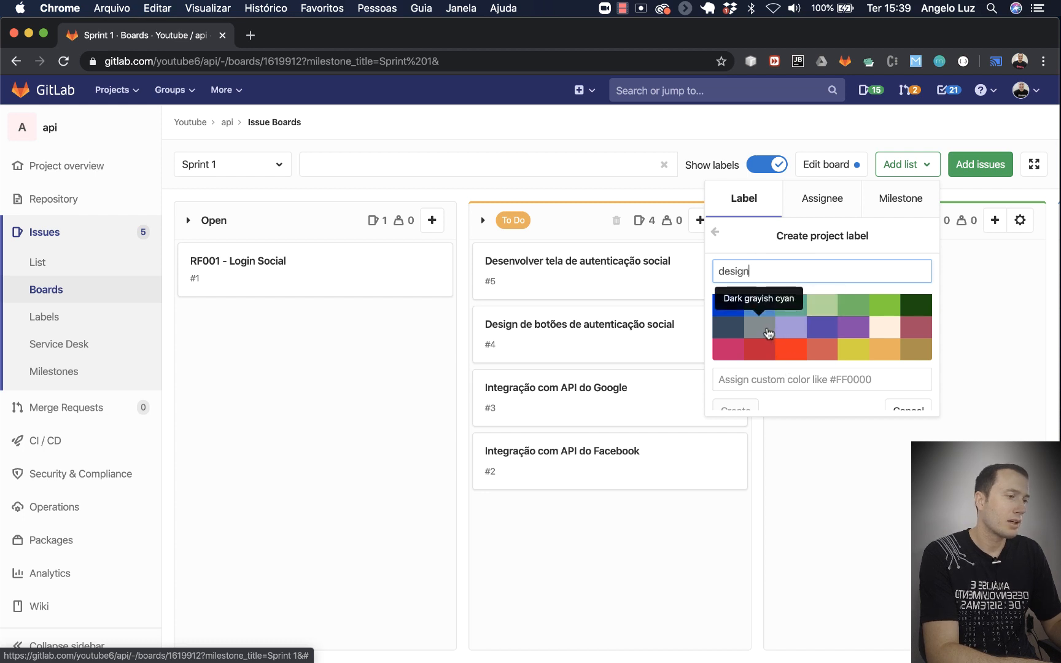
pyautogui.click(793, 329)
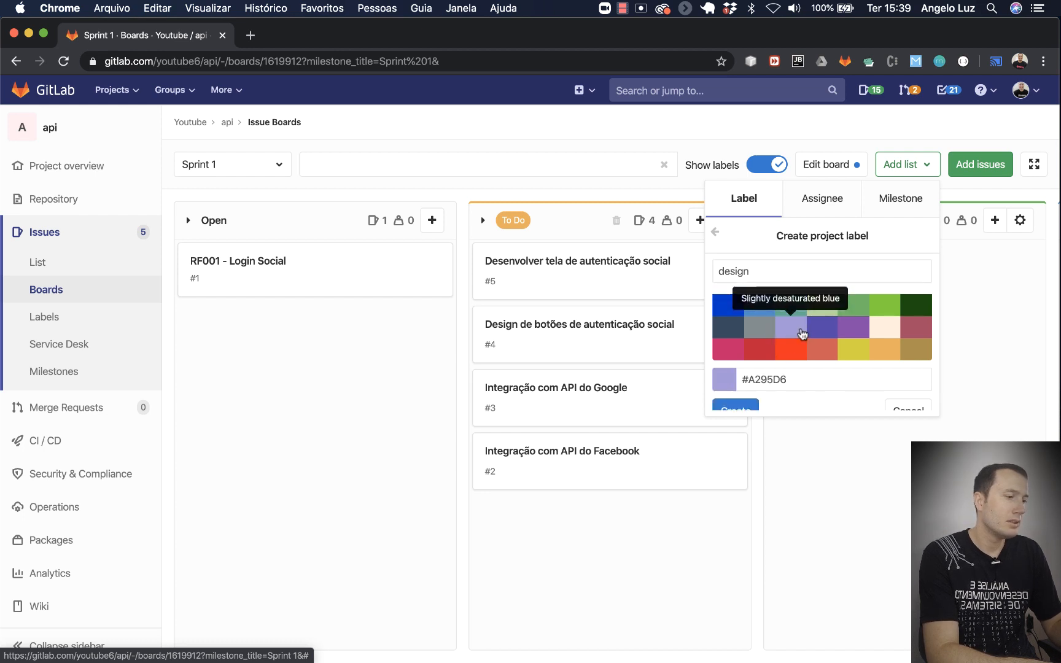
pyautogui.click(736, 409)
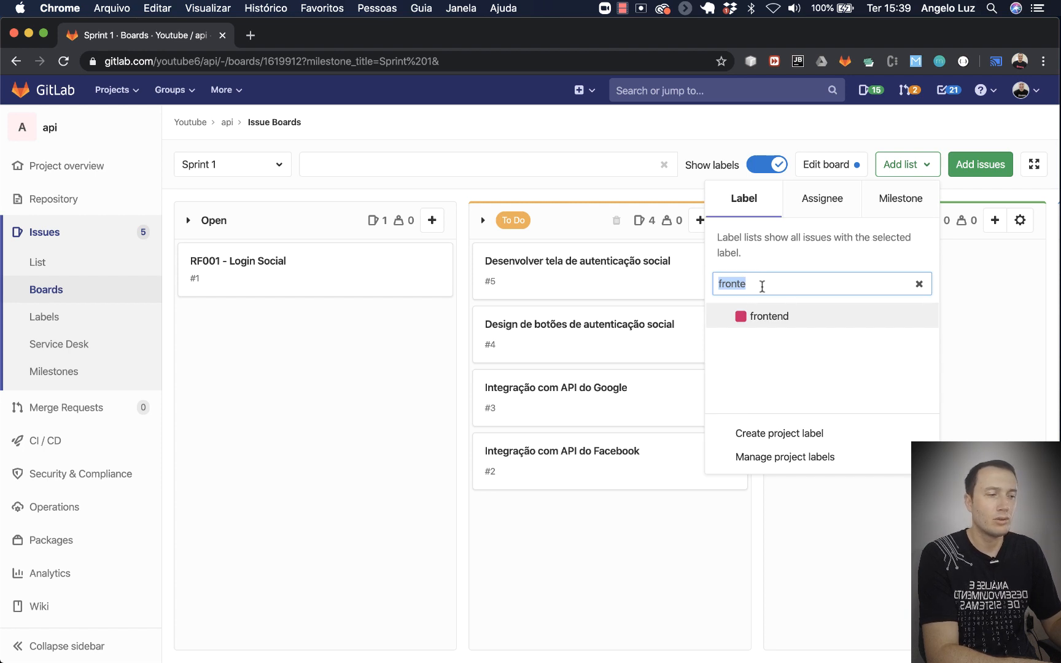
# Step: Search the board's label list for "infra", and clear the search to review the project labels
pyautogui.write('infra')
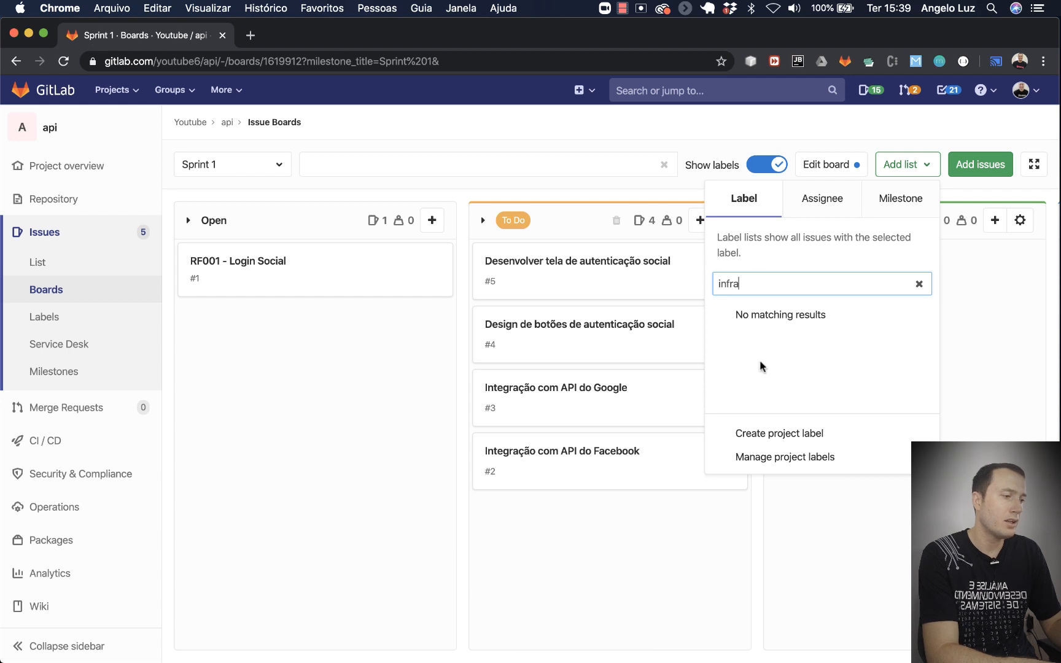
pyautogui.press('Escape')
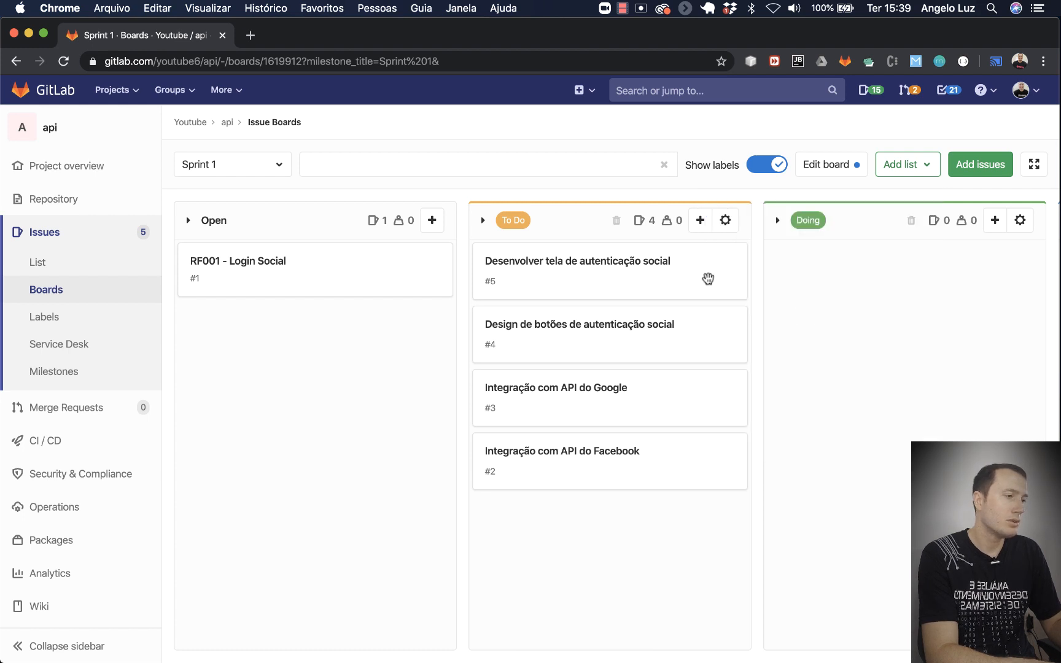
pyautogui.click(917, 168)
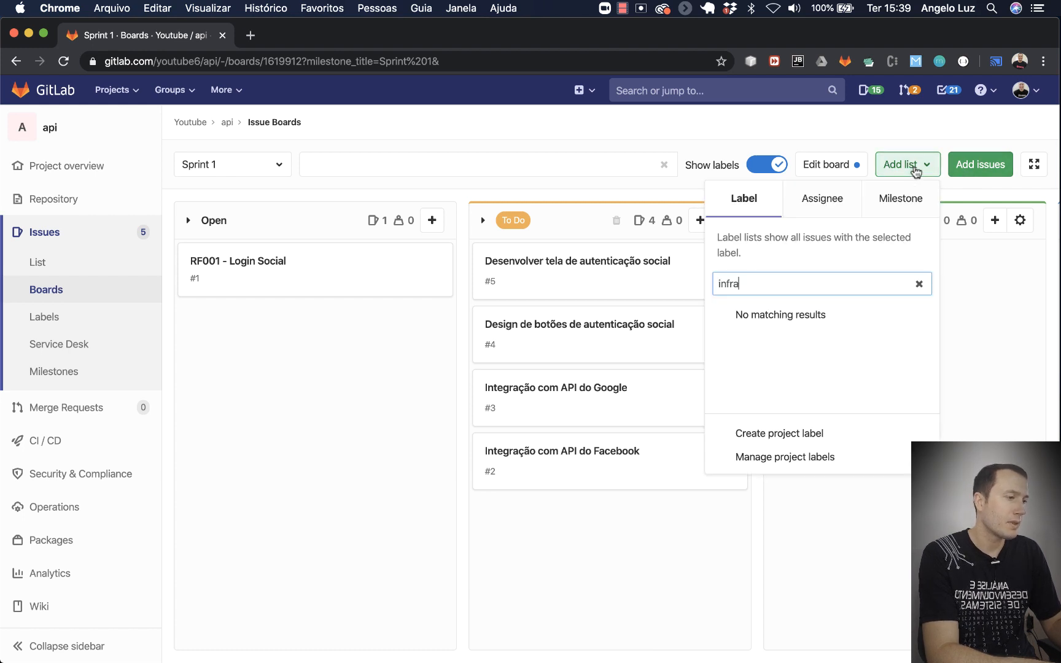
pyautogui.press('super+a')
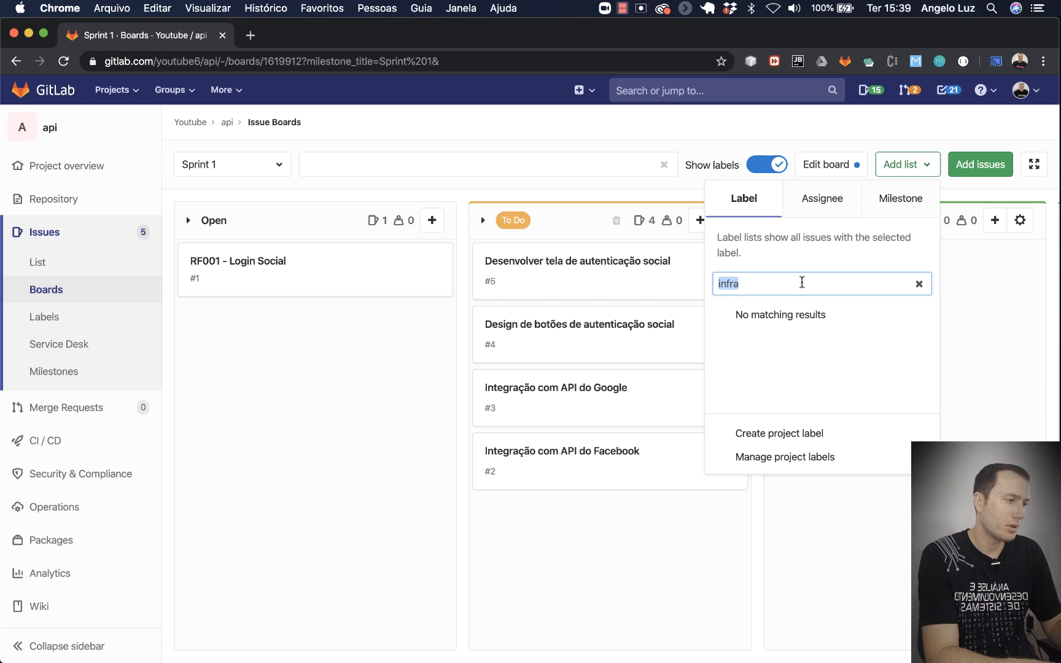
pyautogui.press('BackSpace')
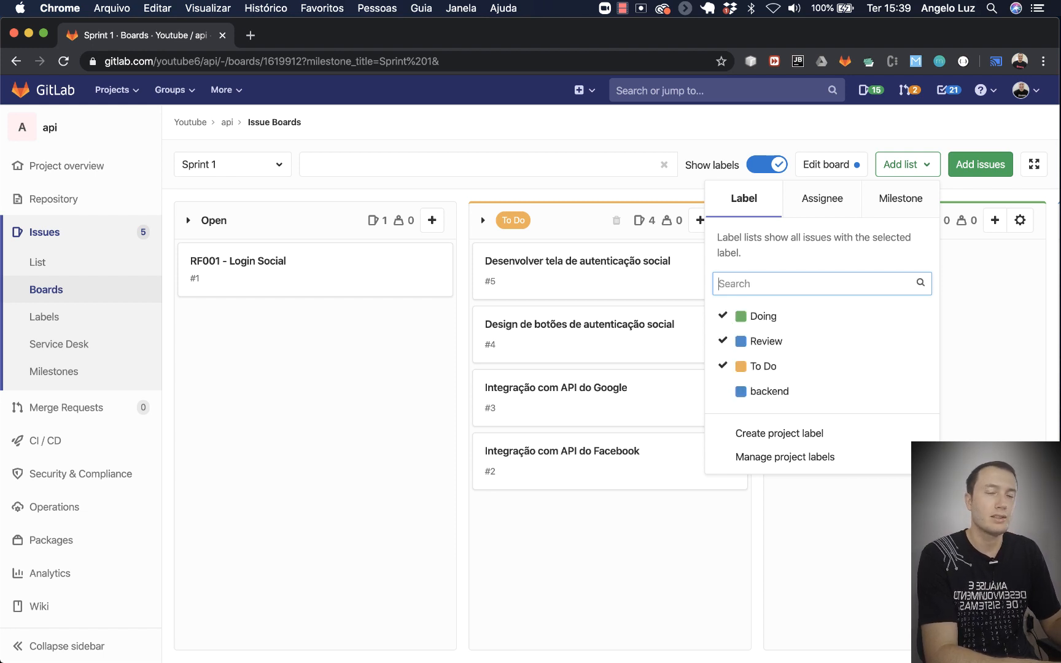
pyautogui.click(620, 536)
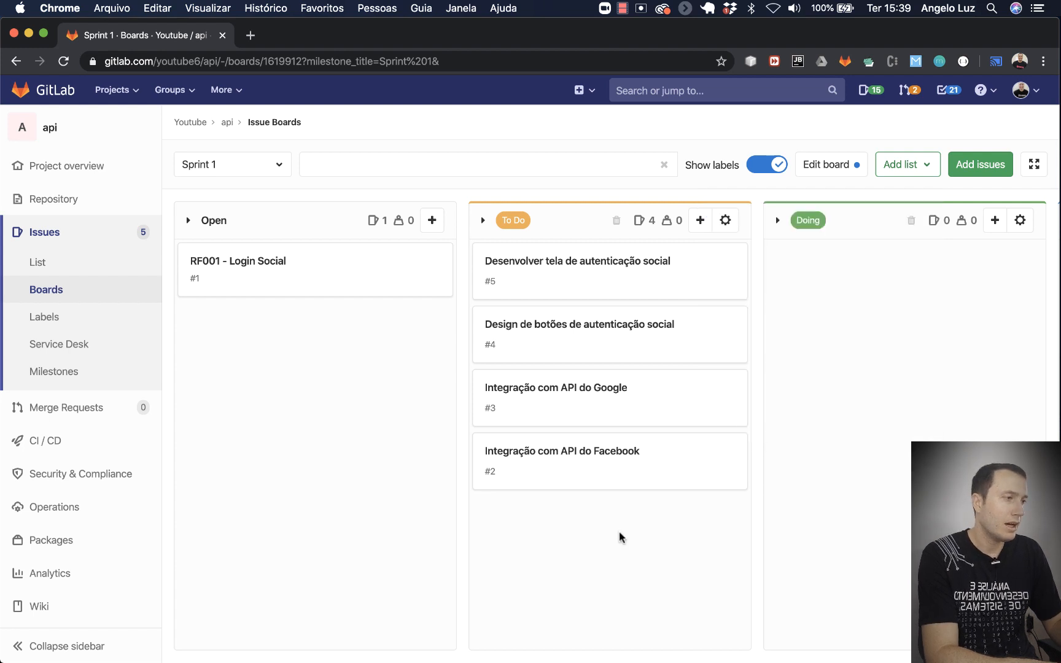
# Step: Open the details of the "RF001 - Login Social" issue on the board and check the labels available for it
pyautogui.click(382, 281)
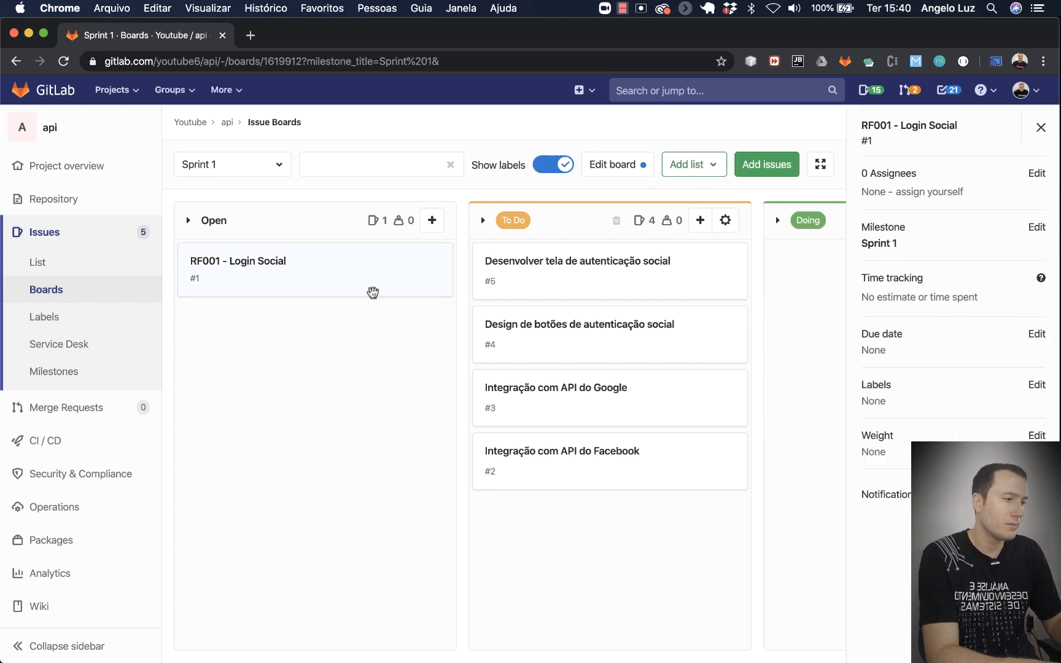
pyautogui.click(407, 291)
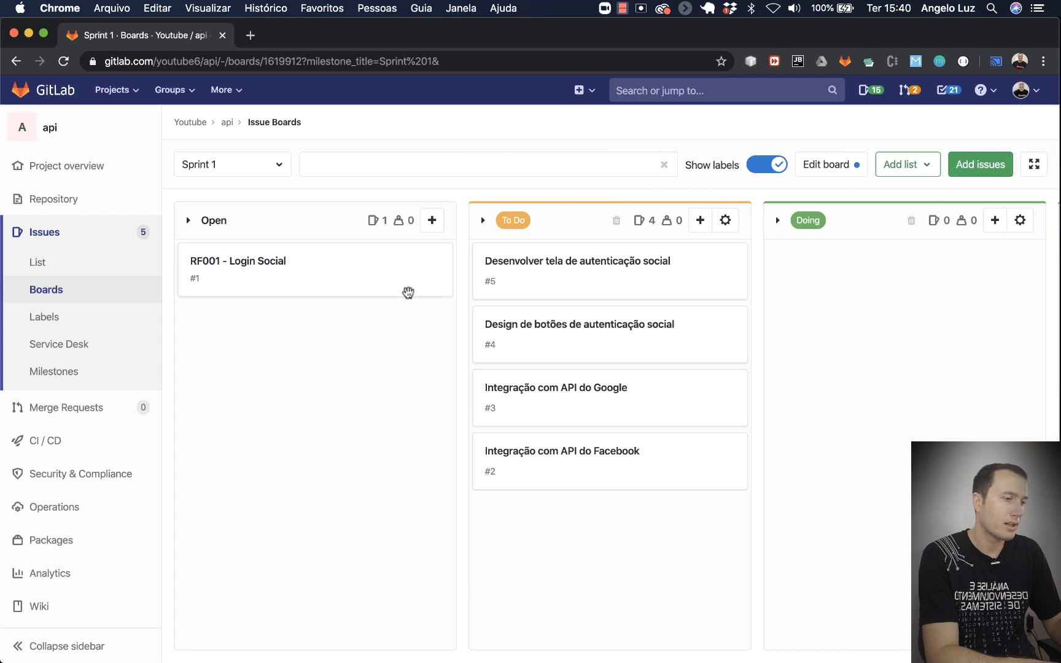
pyautogui.click(408, 292)
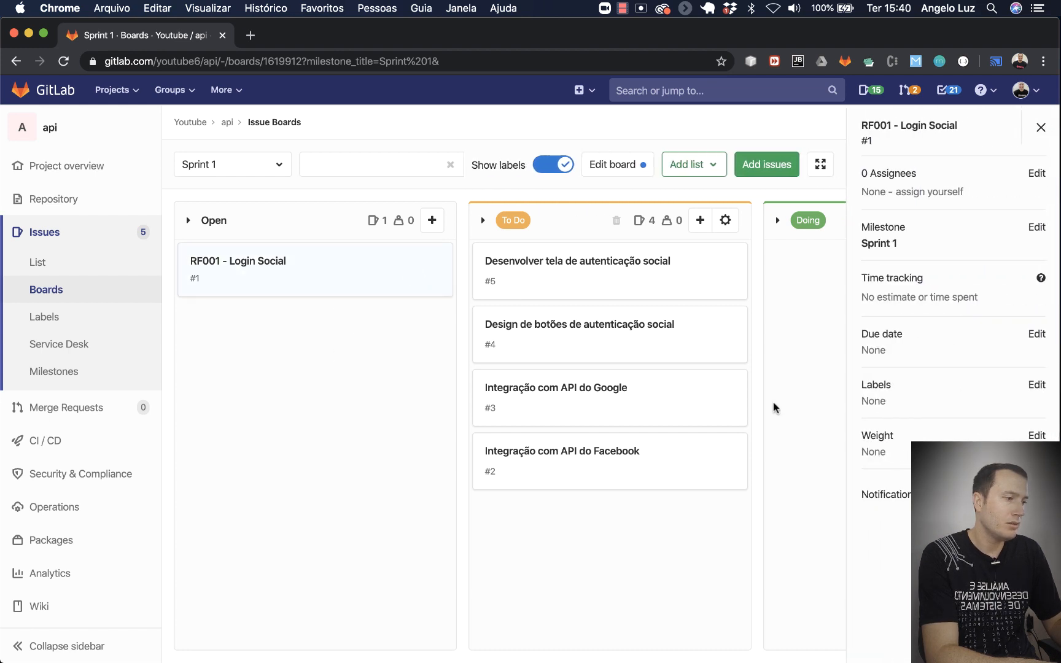
pyautogui.click(1038, 385)
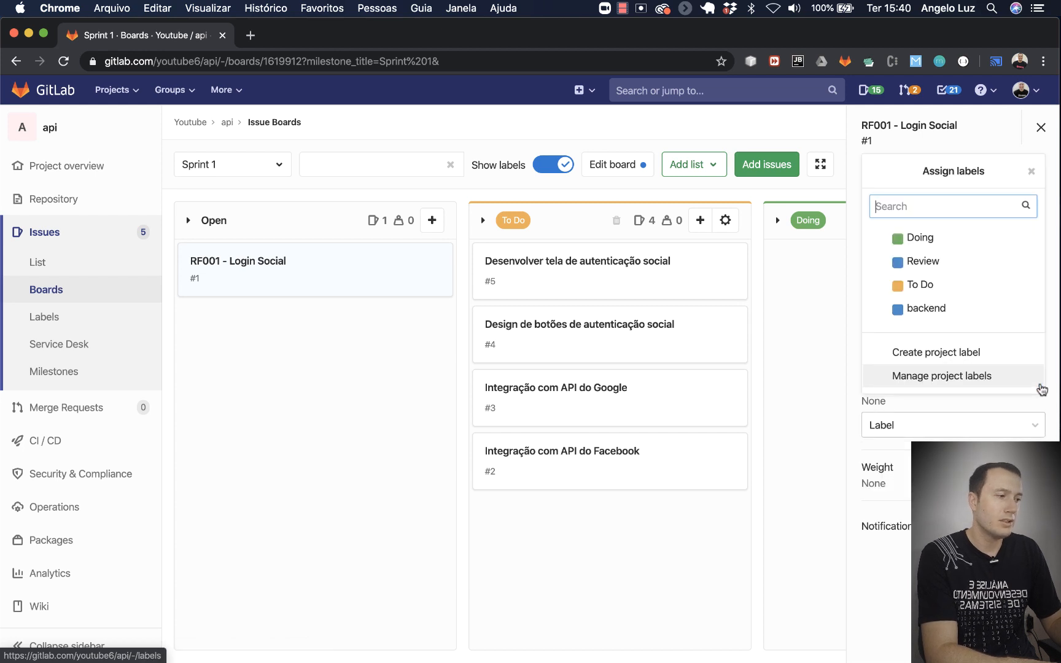
pyautogui.click(784, 371)
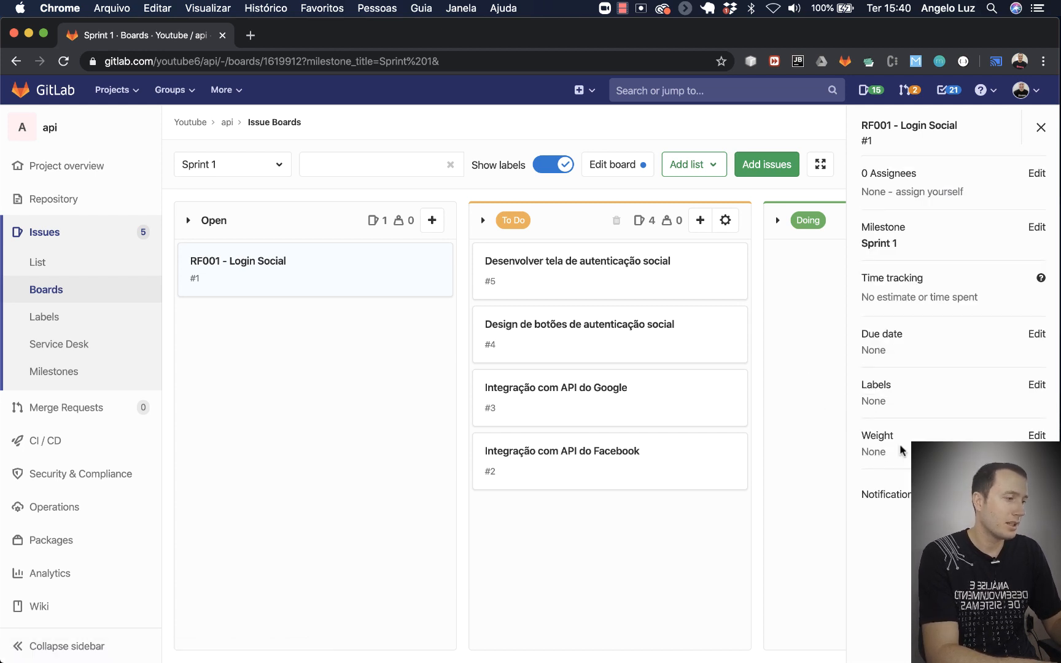
# Step: Create a project label "Requisito" in strong yellow (#D1D100) and assign it to the "RF001 - Login Social" issue
pyautogui.click(1036, 385)
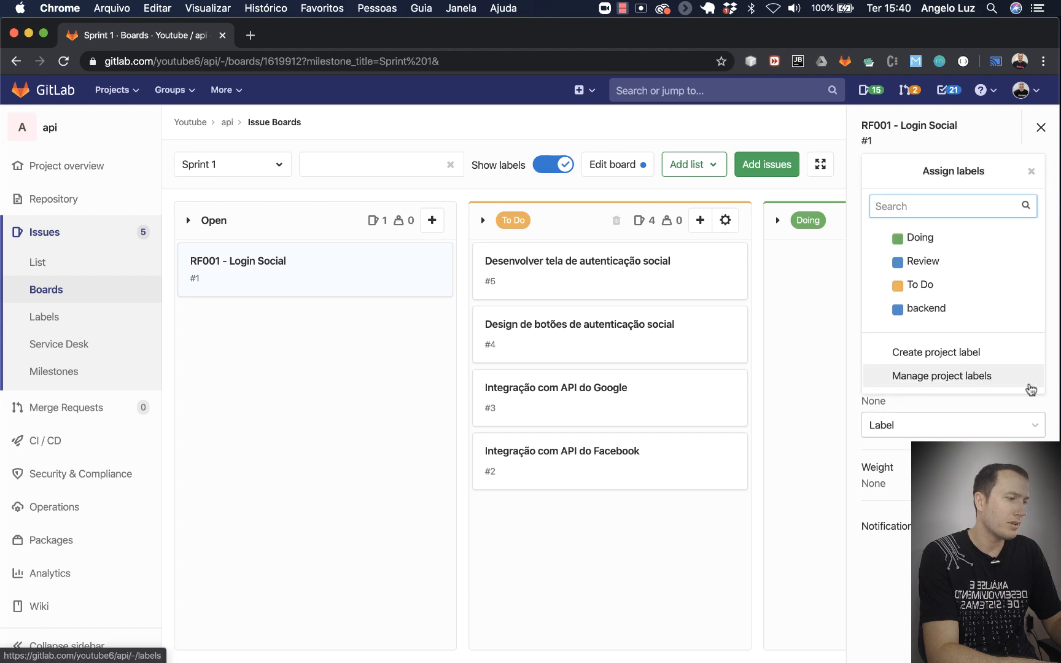
pyautogui.click(956, 362)
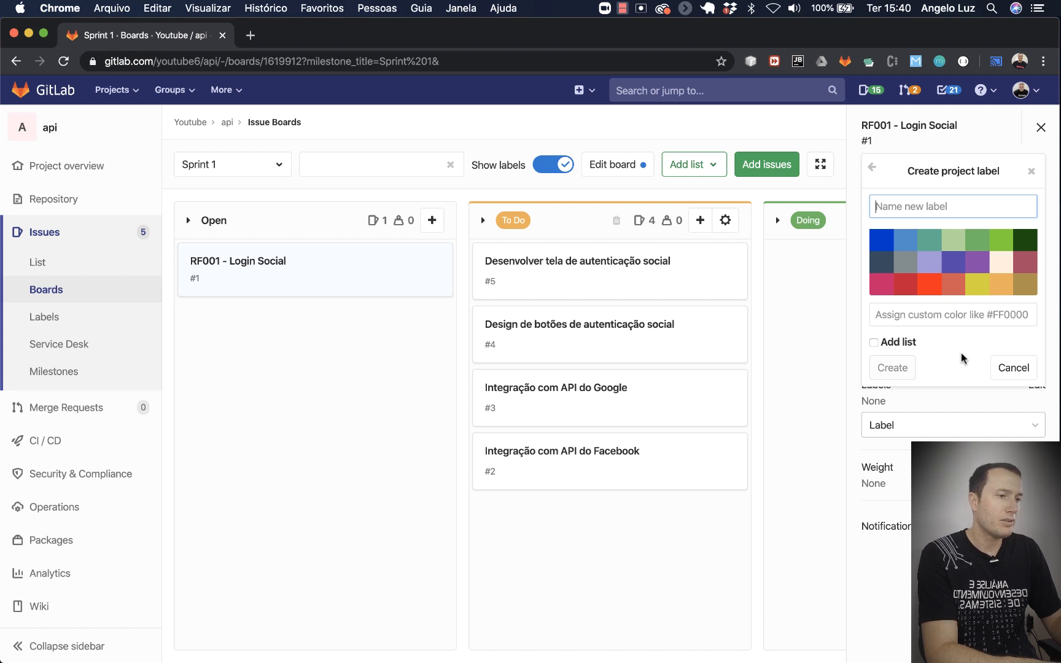
pyautogui.write('Requis')
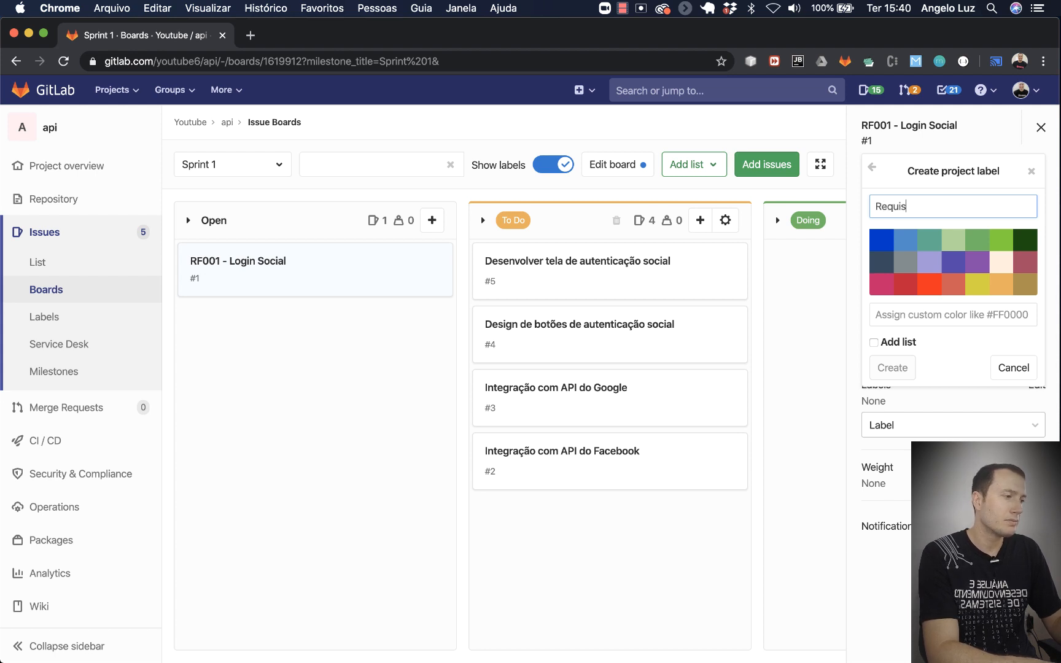
pyautogui.write('ito')
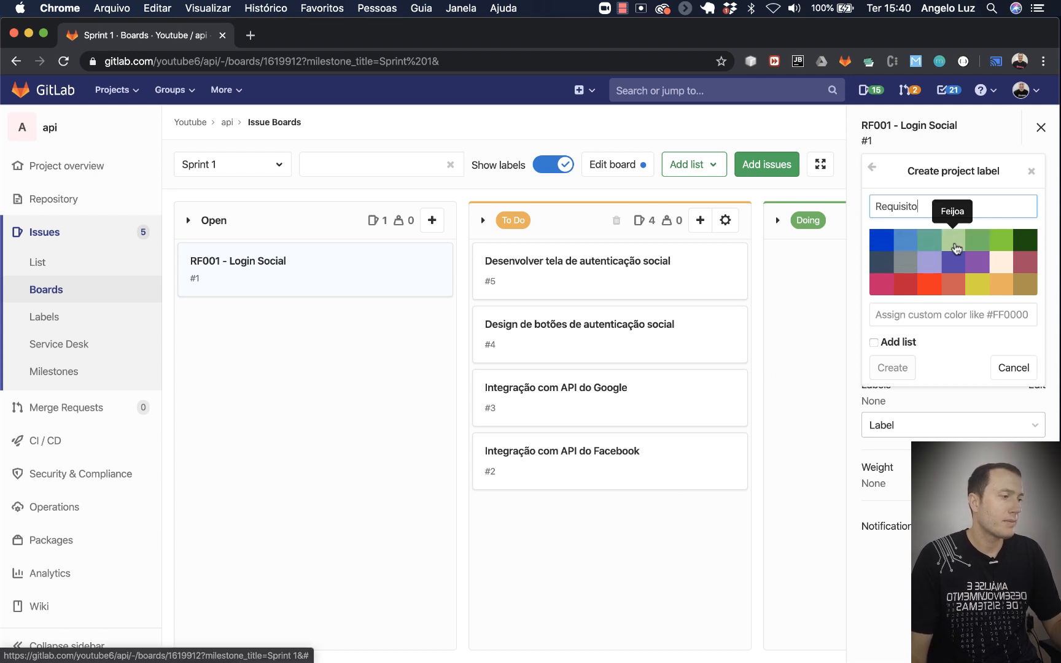
pyautogui.click(982, 290)
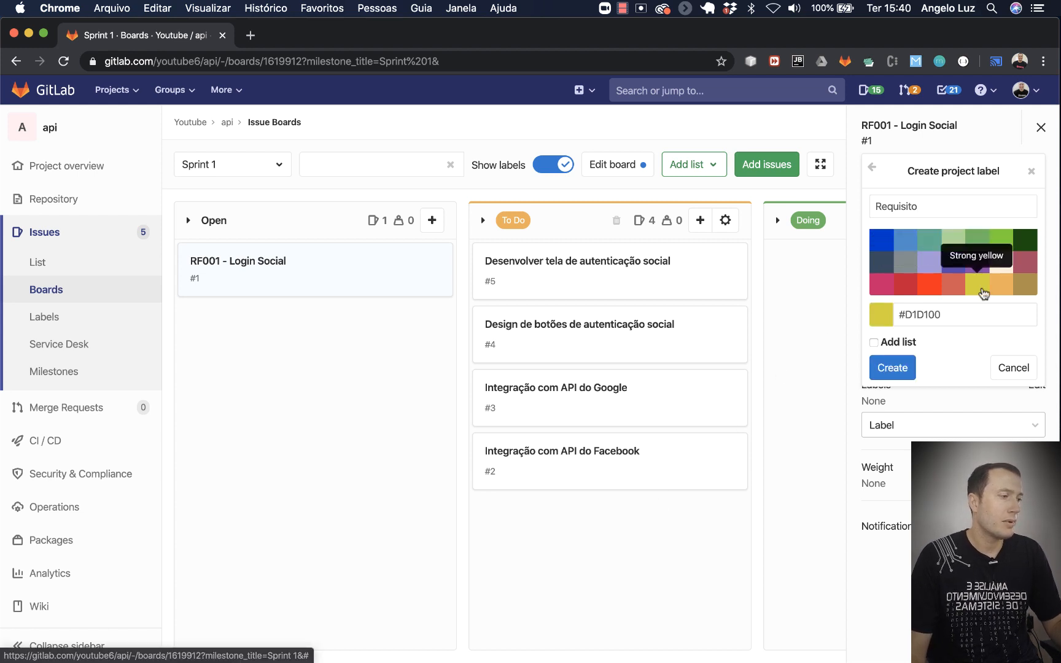
pyautogui.click(892, 369)
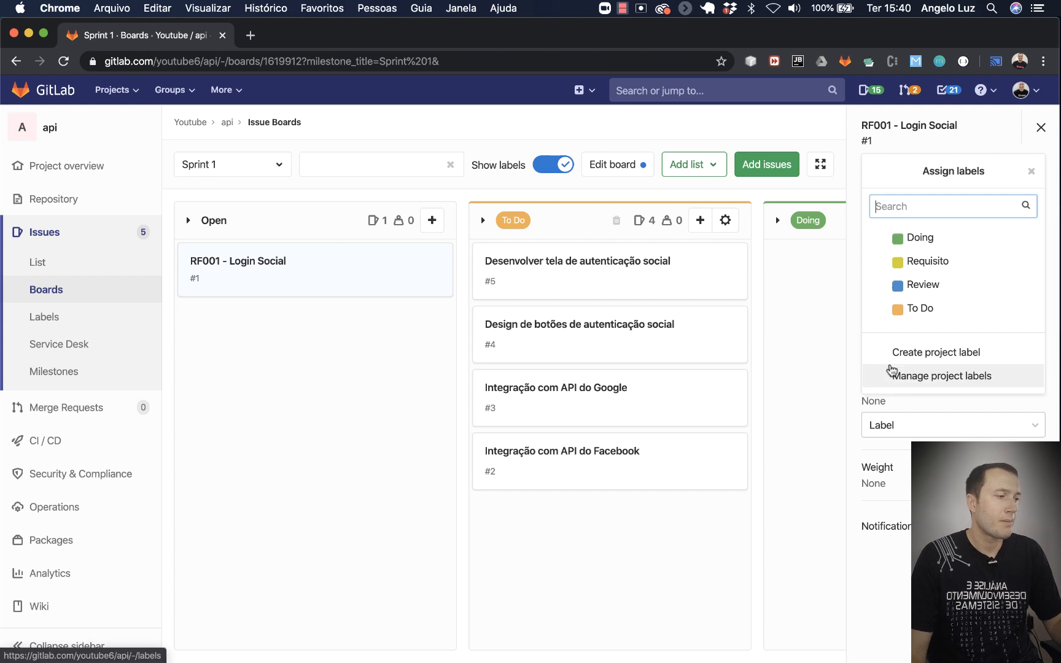
pyautogui.click(948, 263)
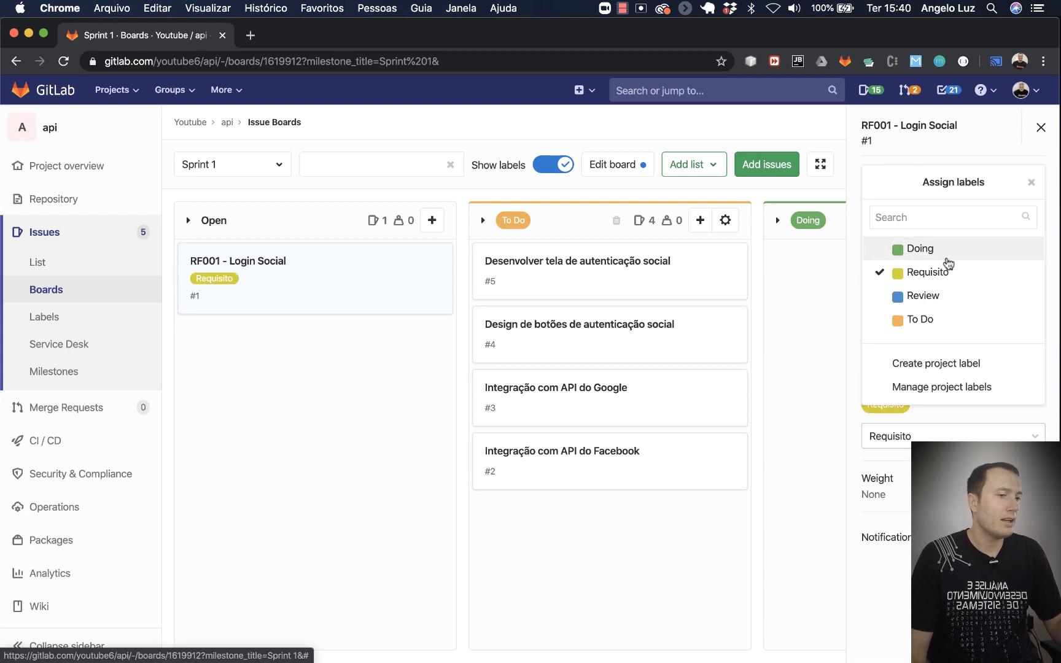
pyautogui.click(405, 409)
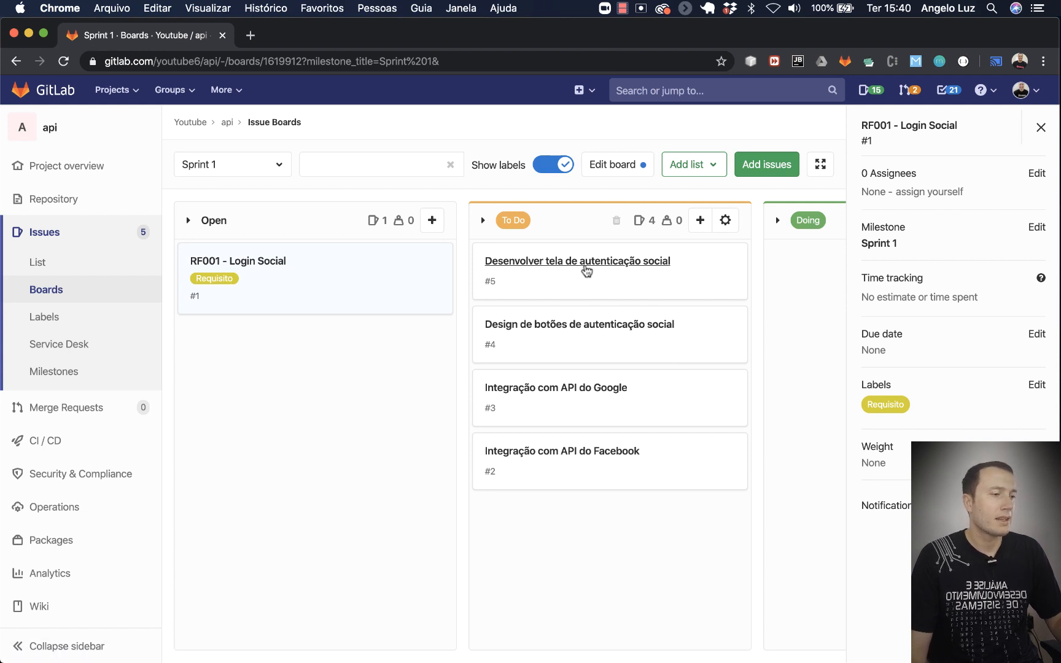
# Step: Assign the "frontend" label to the "Desenvolver tela de autenticação social" issue
pyautogui.click(713, 281)
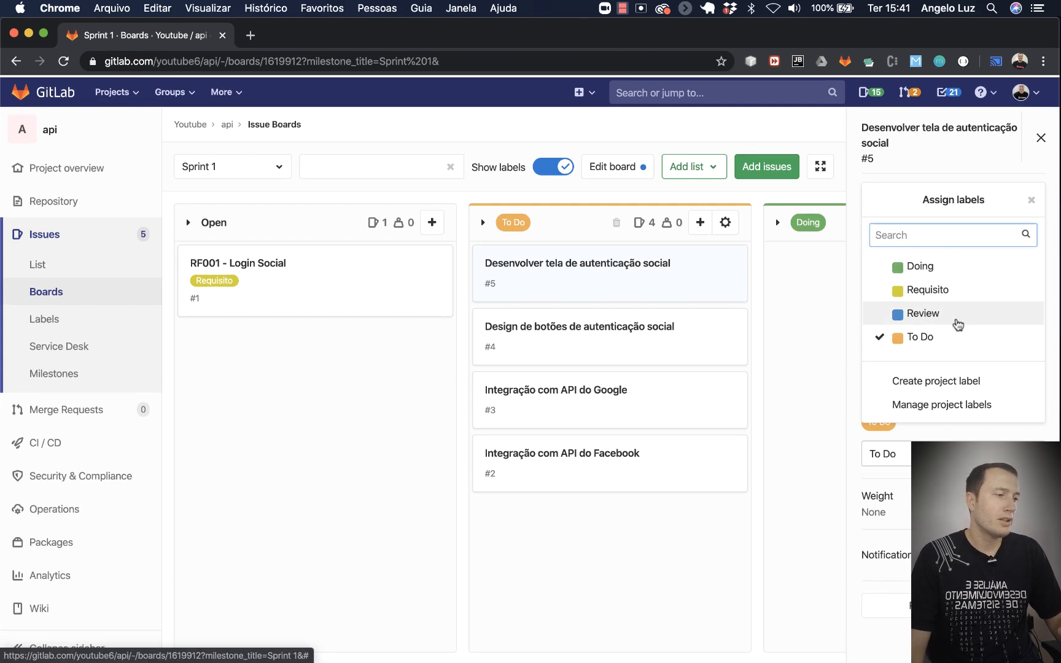
pyautogui.scroll(-2, 958, 326)
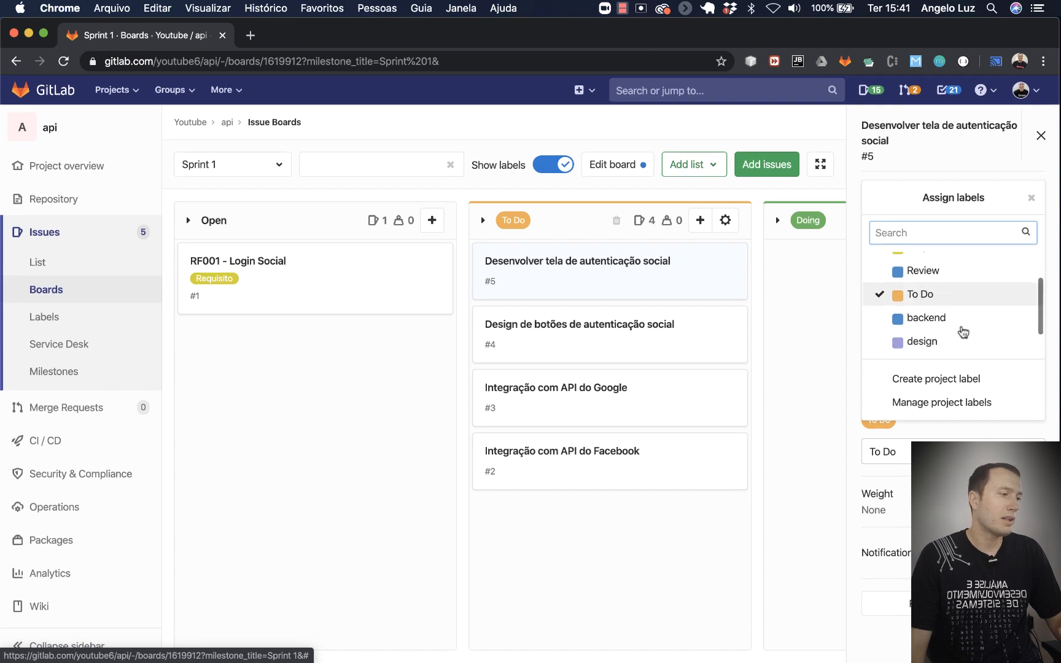
pyautogui.click(935, 342)
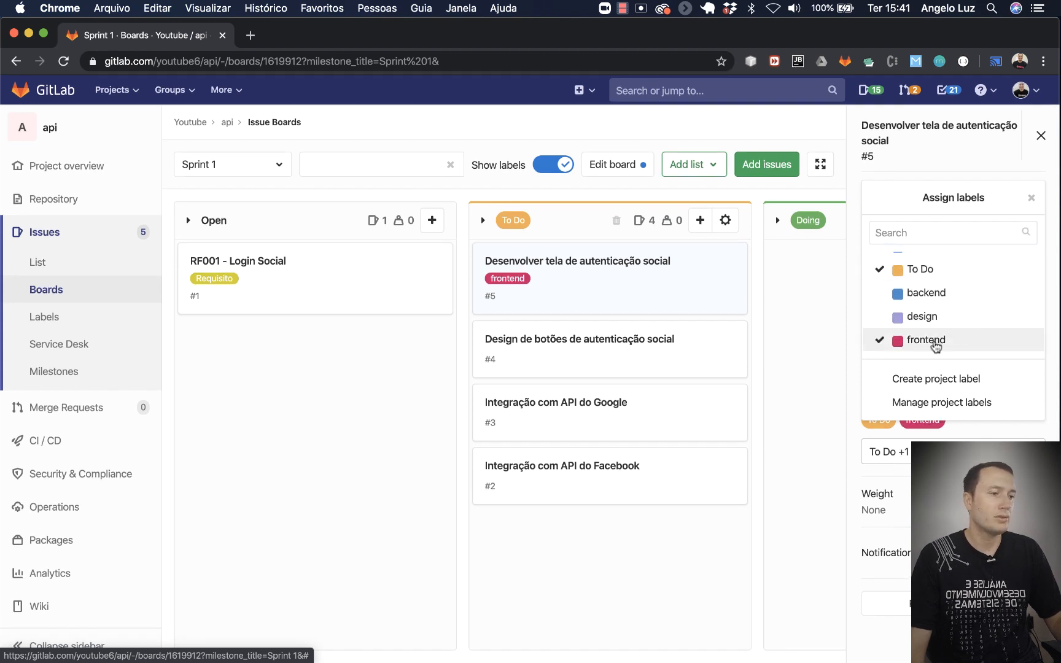
pyautogui.click(667, 556)
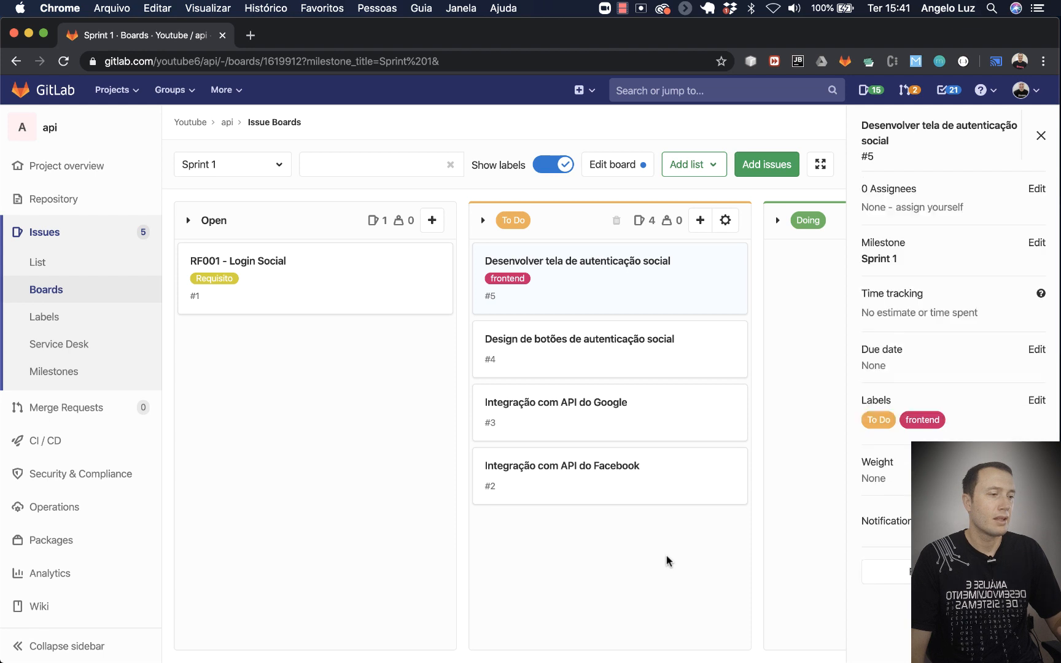
# Step: Assign the "design" label to the "Design de botões de autenticação social" issue
pyautogui.click(719, 369)
pyautogui.click(1037, 401)
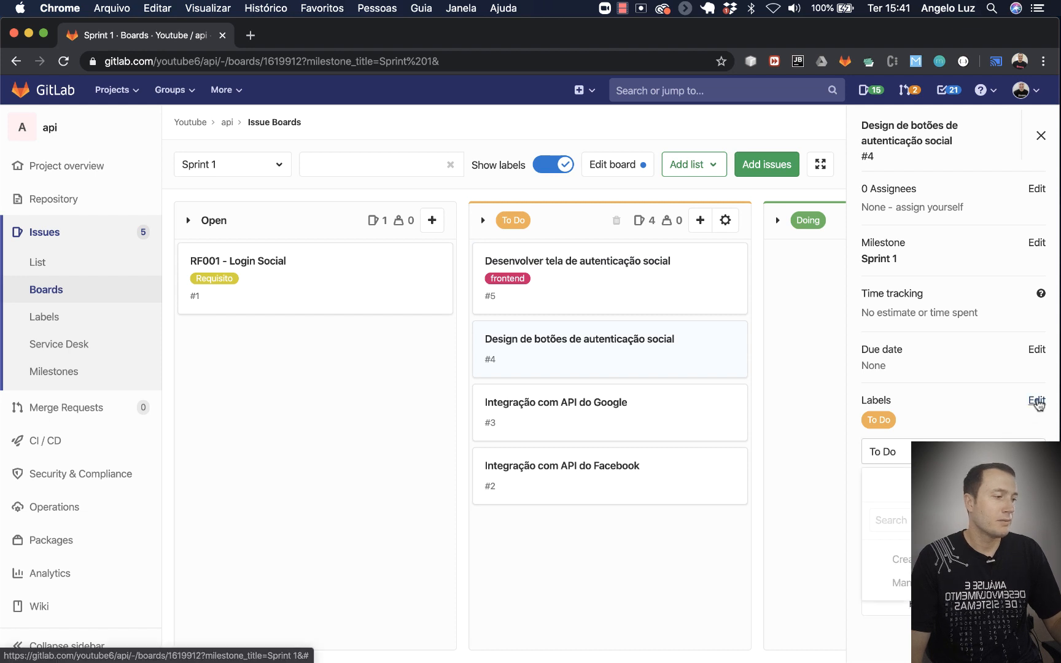
pyautogui.click(930, 325)
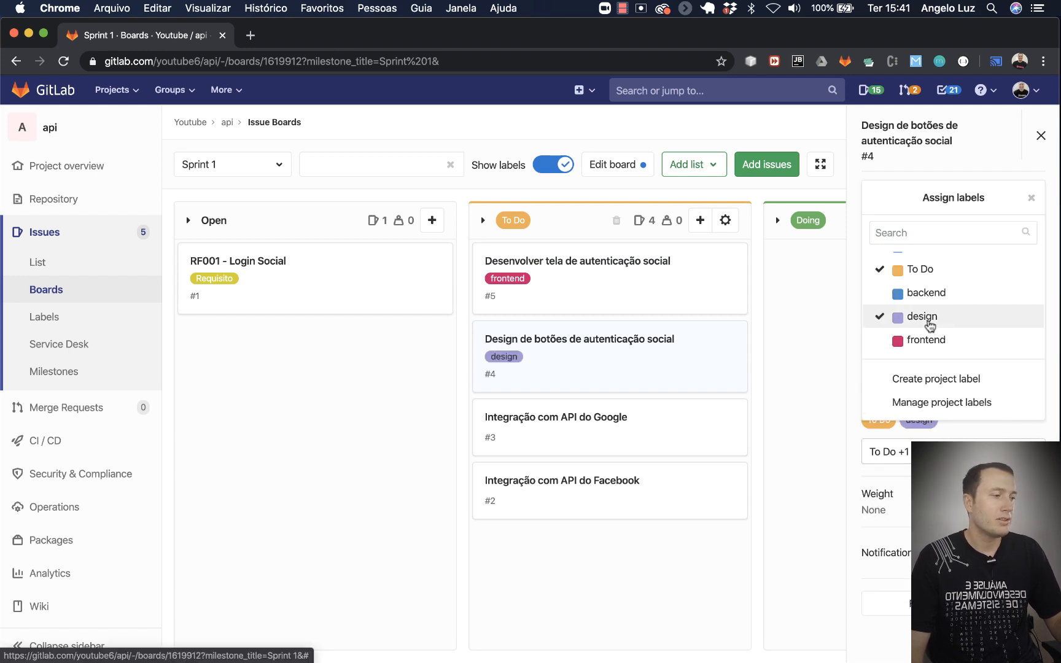
# Step: Assign the "backend" label to the "Integração com API do Google" issue
pyautogui.click(705, 438)
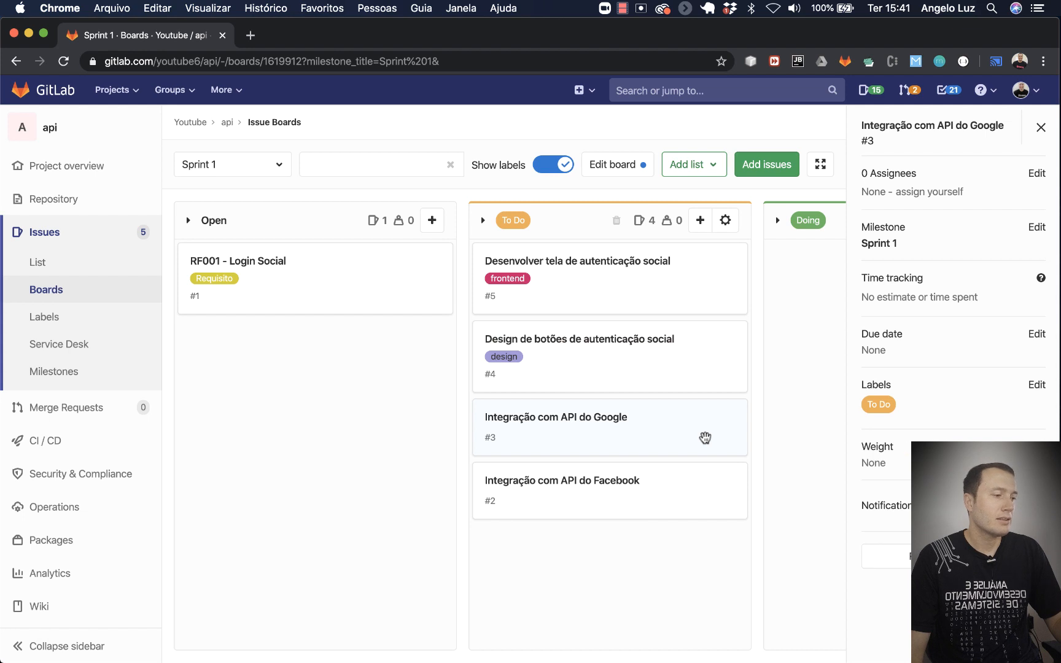
pyautogui.click(1037, 391)
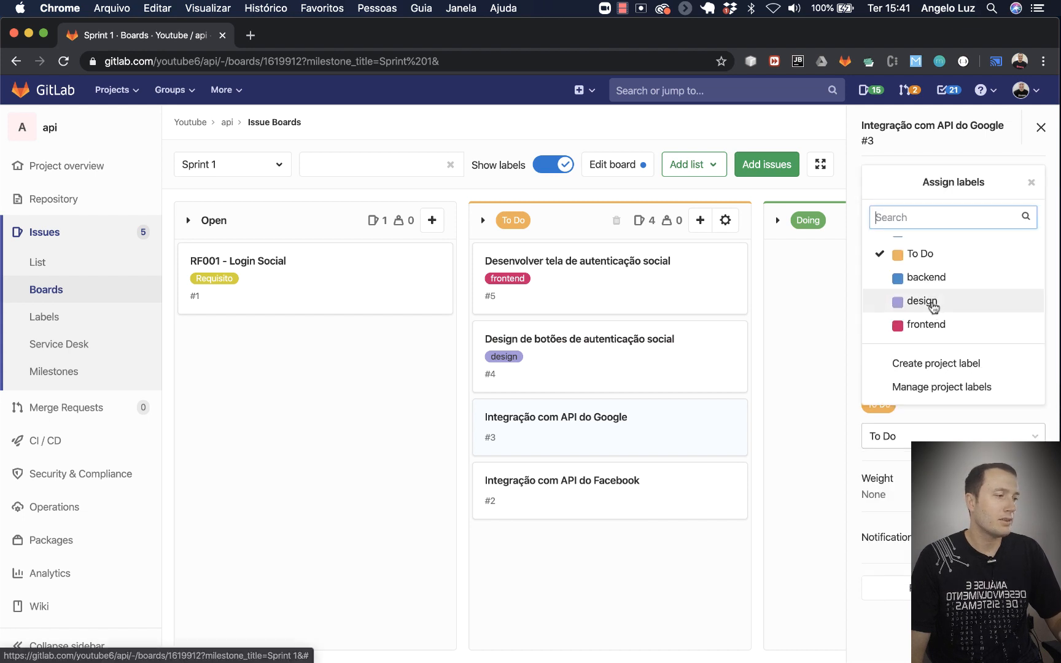
pyautogui.click(932, 281)
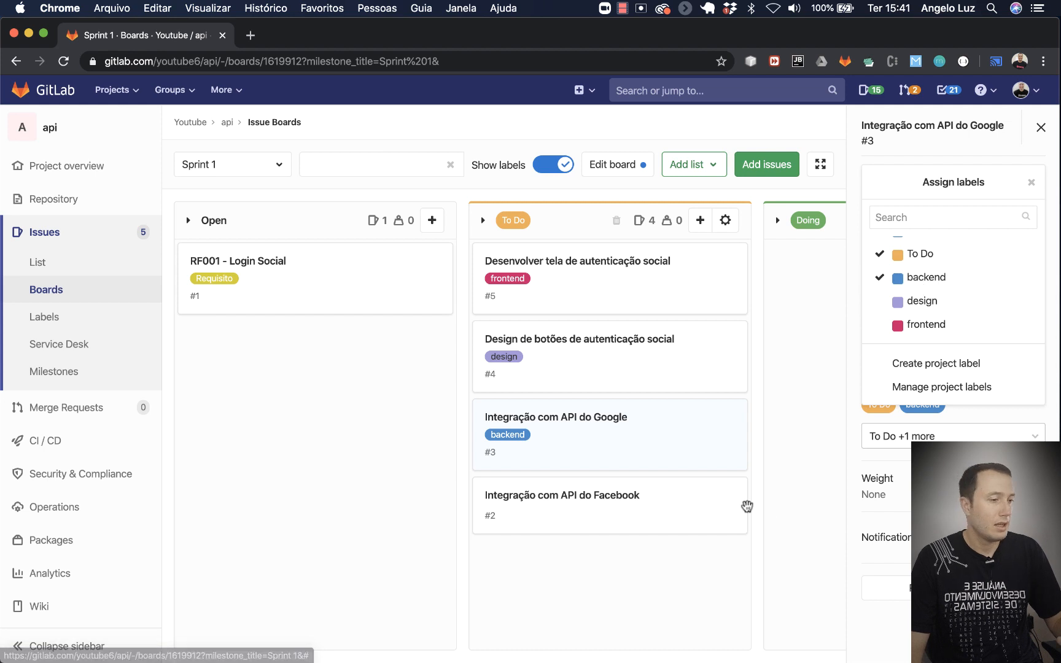
pyautogui.click(726, 521)
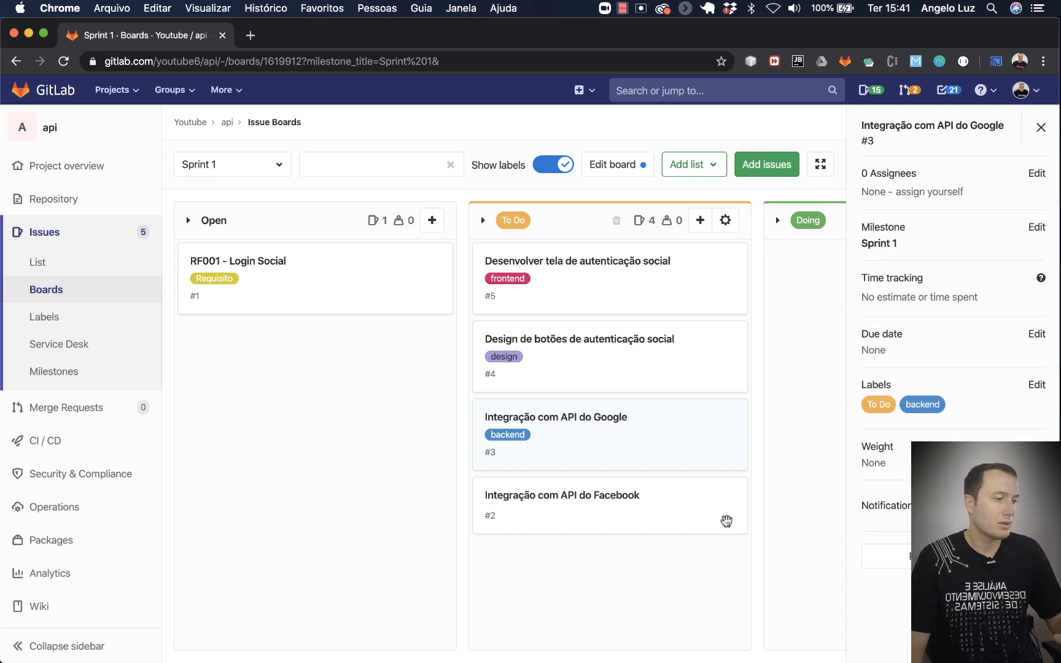
# Step: Assign the "backend" label to the "Integração com API do Facebook" issue
pyautogui.click(735, 525)
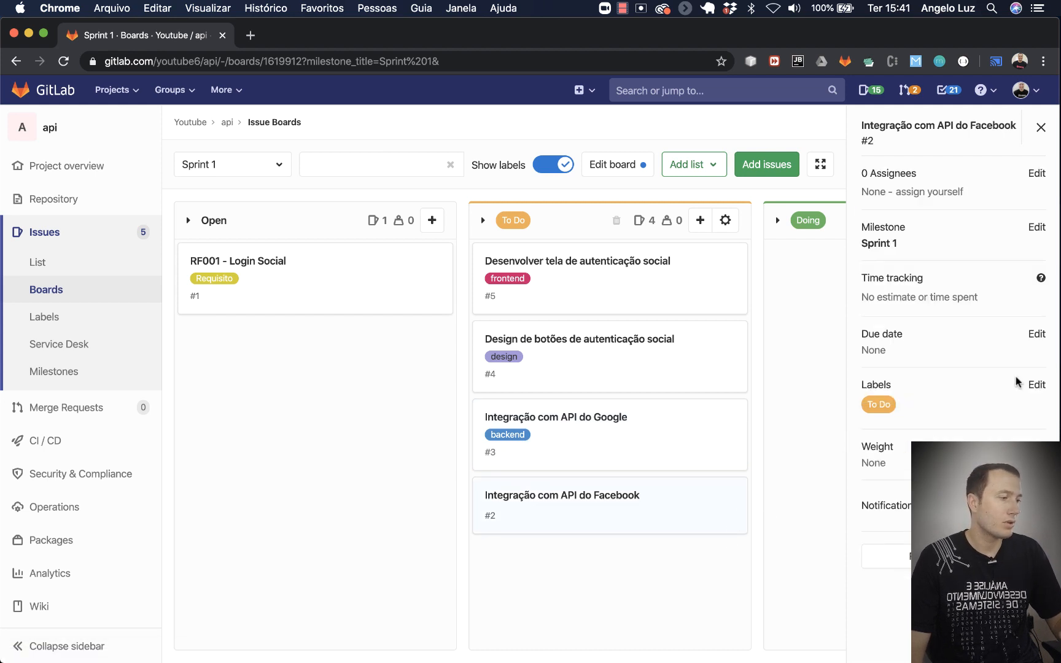
pyautogui.click(1035, 384)
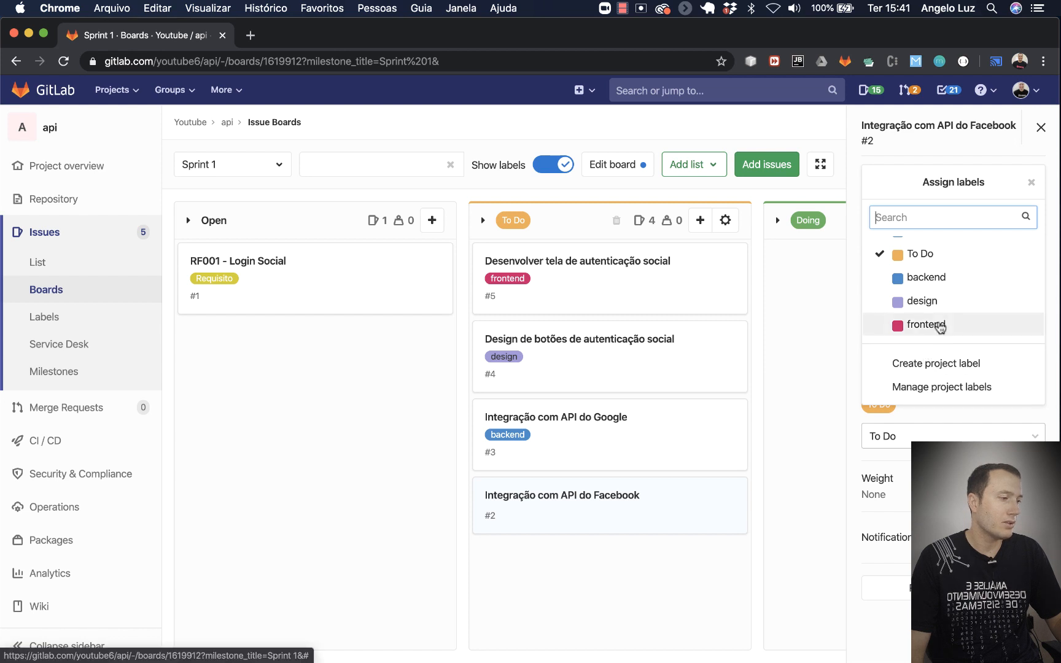
pyautogui.click(941, 284)
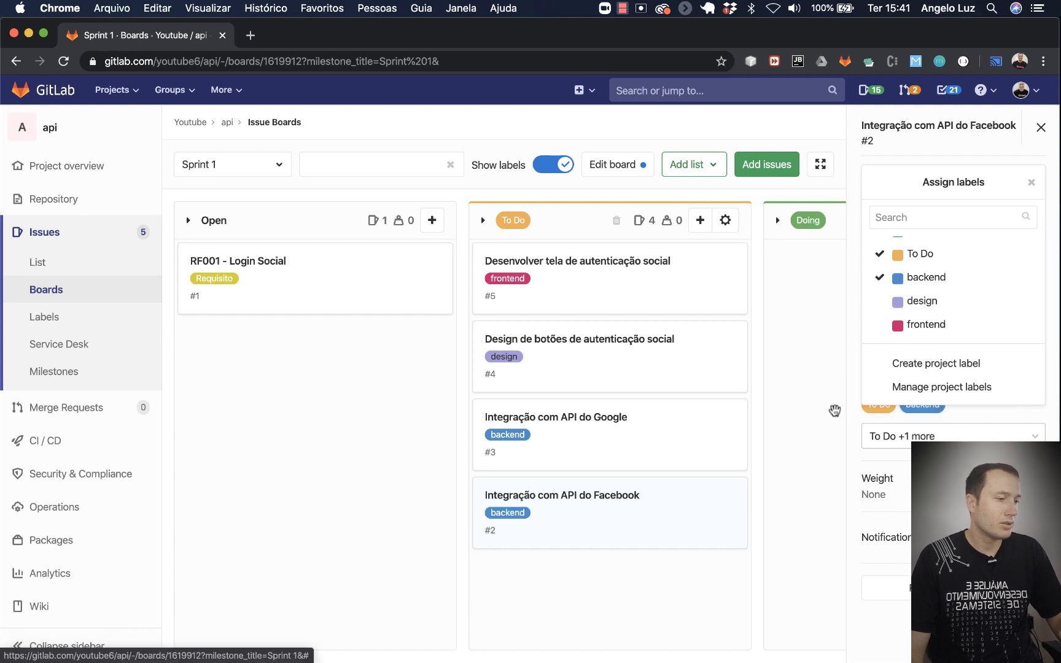
pyautogui.click(674, 584)
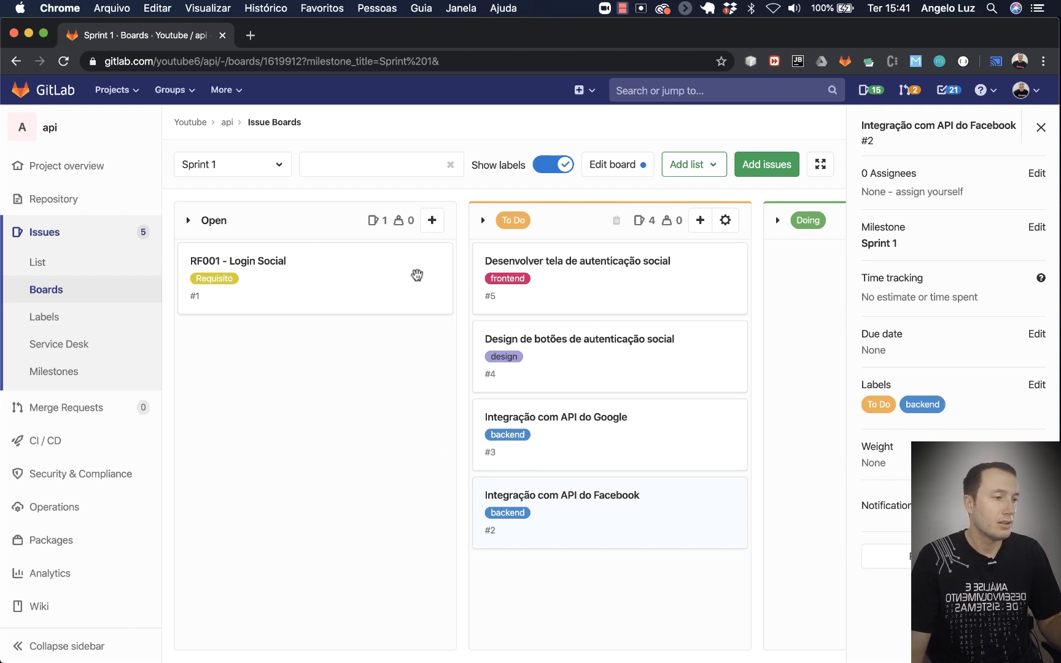
# Step: Filter the Sprint 1 board to issues labelled "backend", and clear the filter again
pyautogui.hscroll(5, 656, 405)
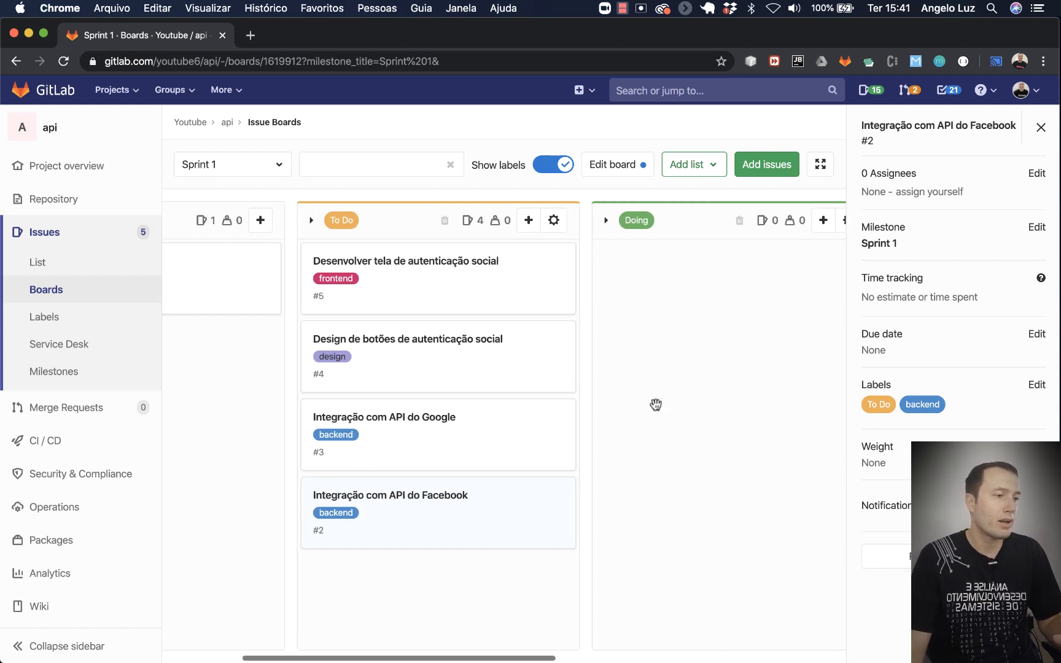
pyautogui.hscroll(-5, 656, 404)
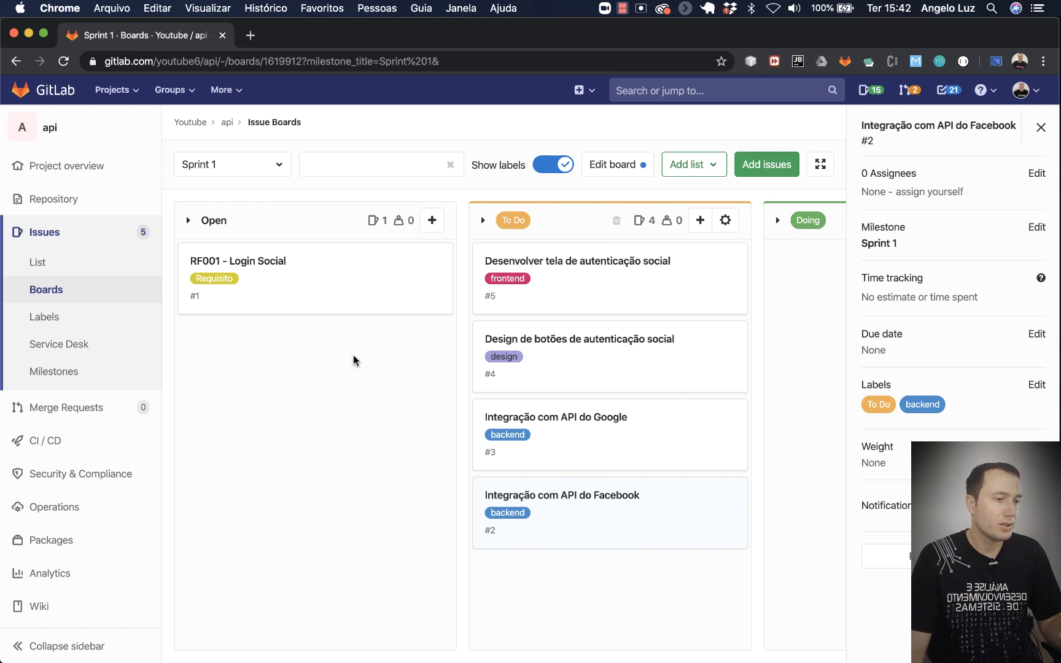
pyautogui.click(383, 161)
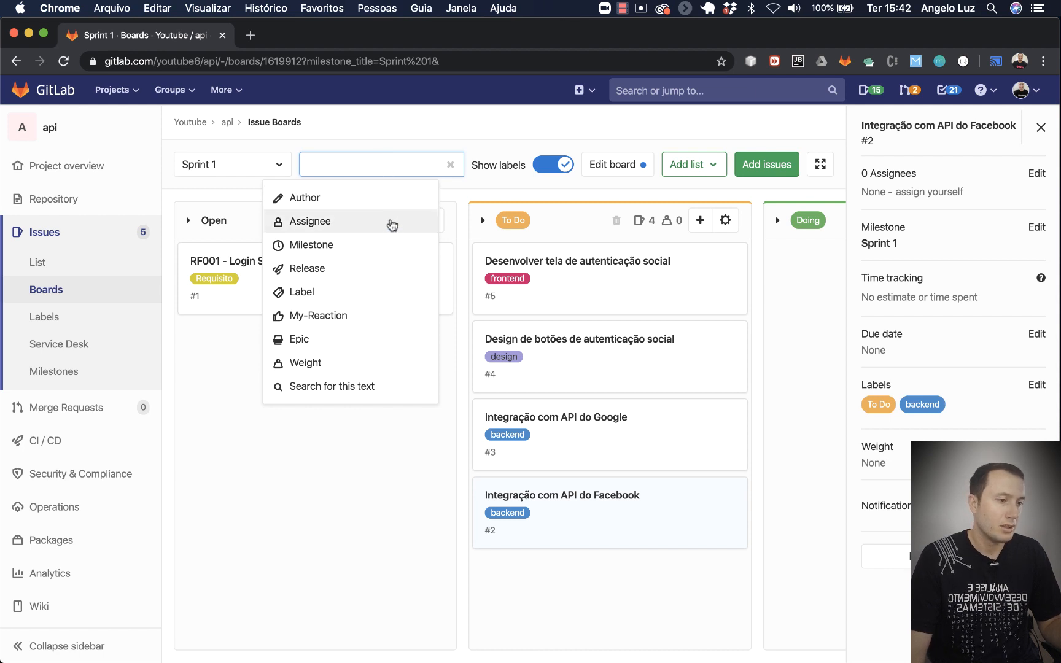
pyautogui.click(315, 293)
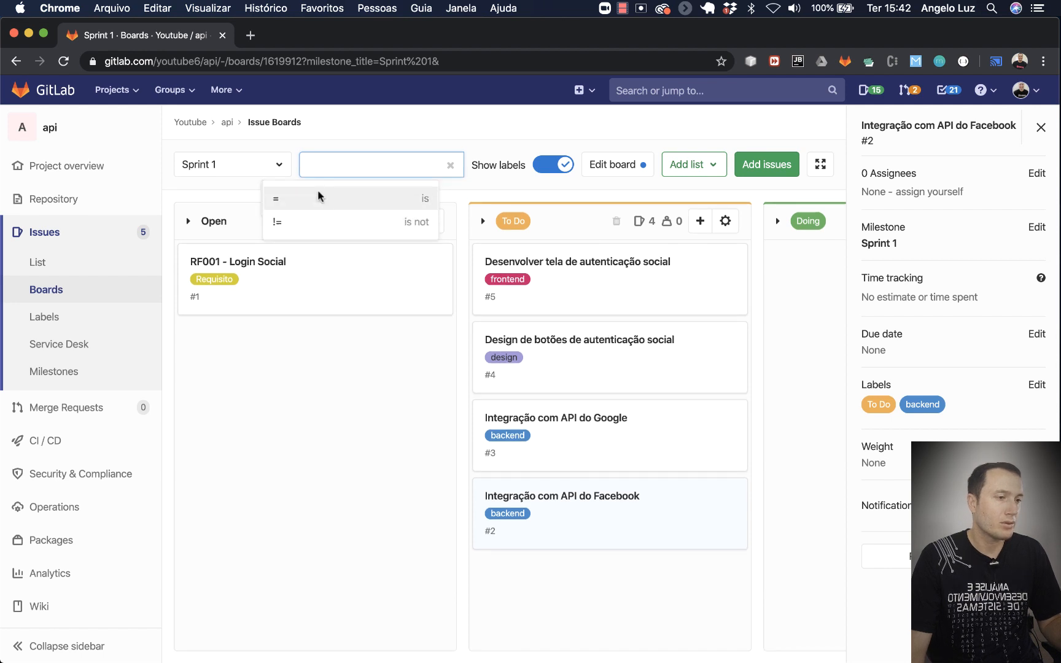
pyautogui.write('b')
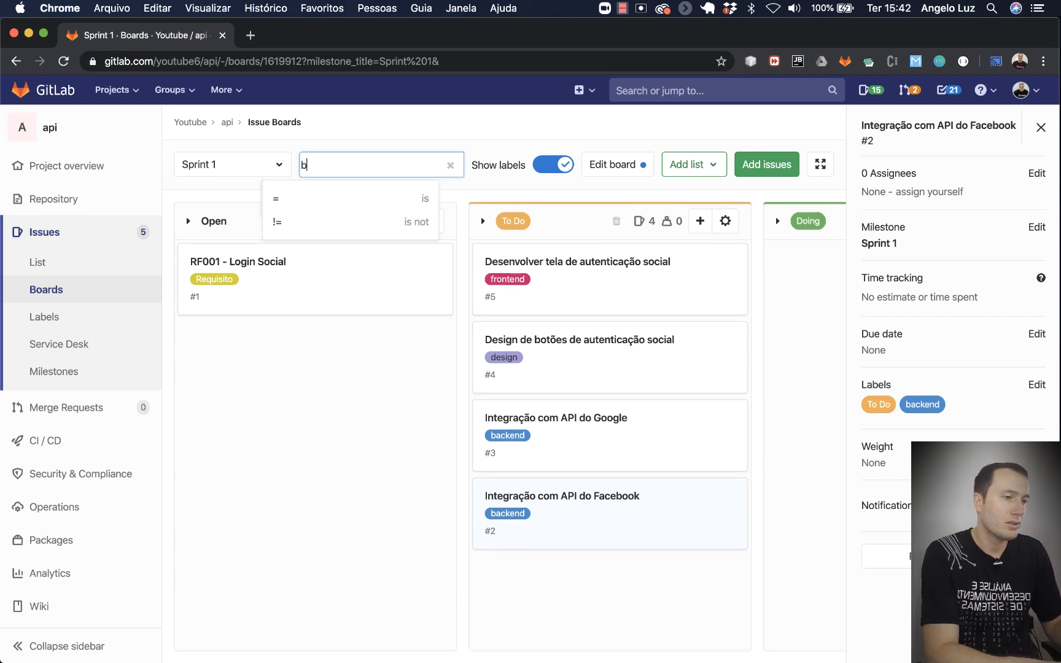
pyautogui.write('ackend')
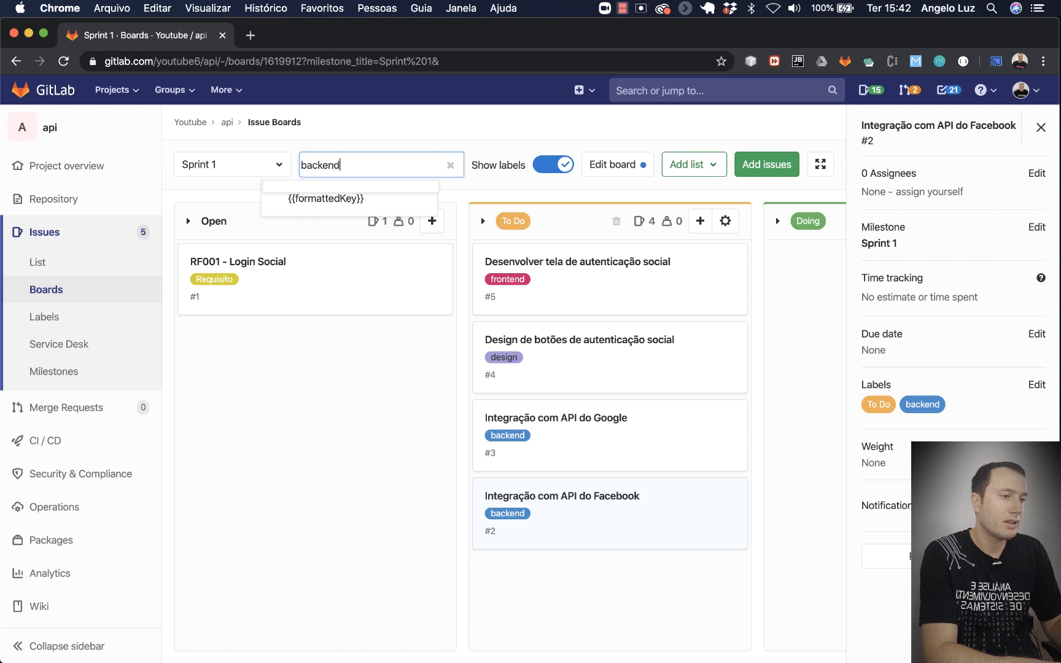
pyautogui.press('Return')
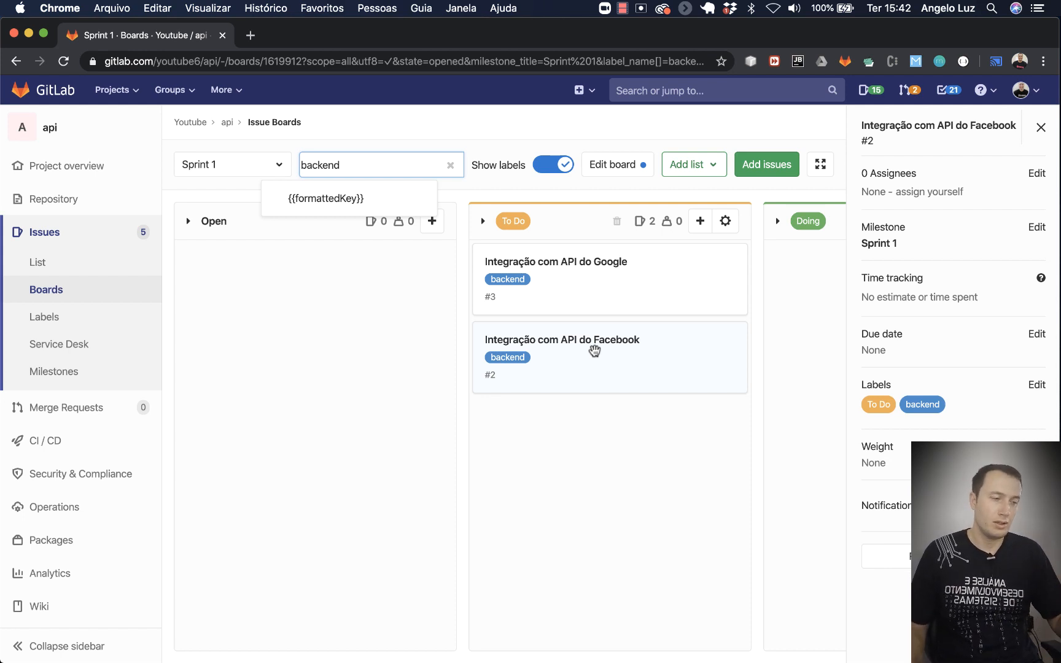
pyautogui.click(450, 165)
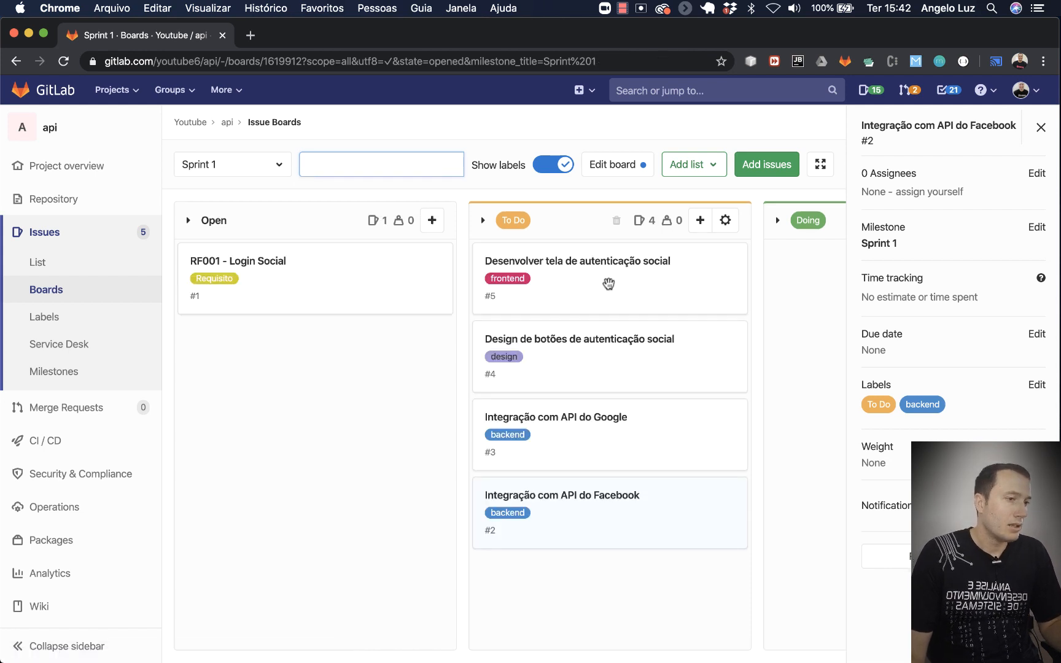
# Step: Look over the board's lists from Open to Review, and check the video outline in the MindMeister mind map
pyautogui.hscroll(5, 599, 349)
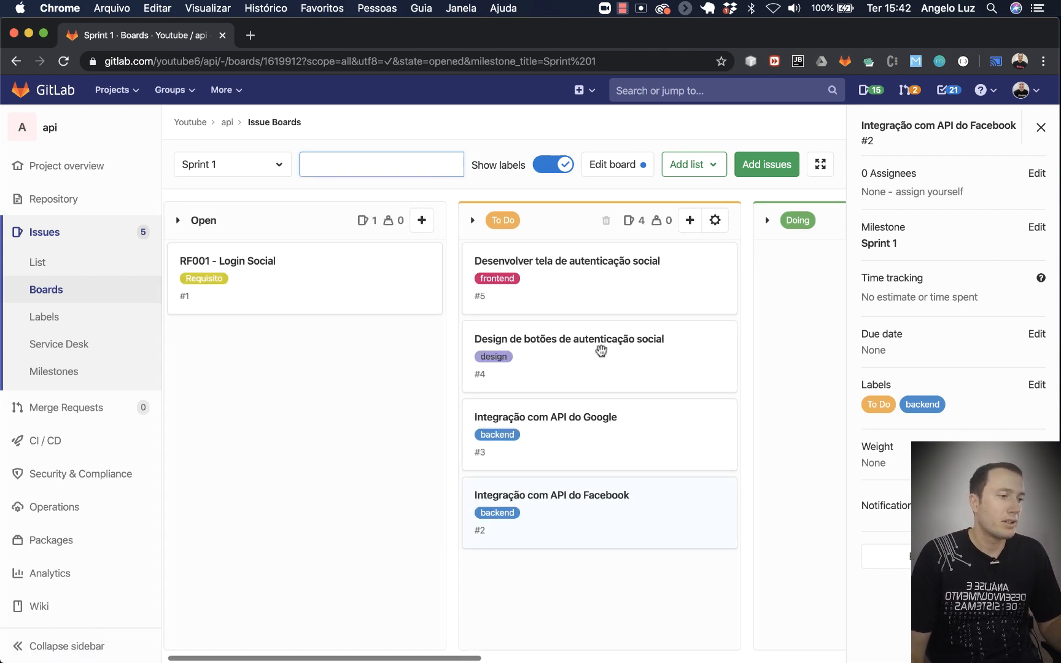
pyautogui.hscroll(-5, 599, 349)
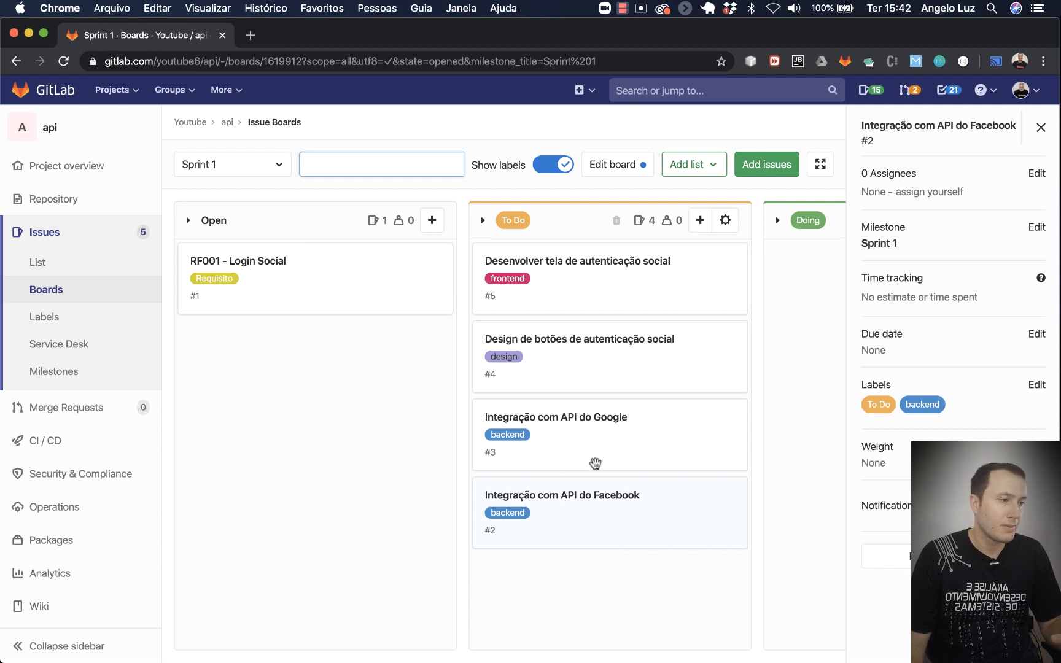
pyautogui.hscroll(5, 595, 464)
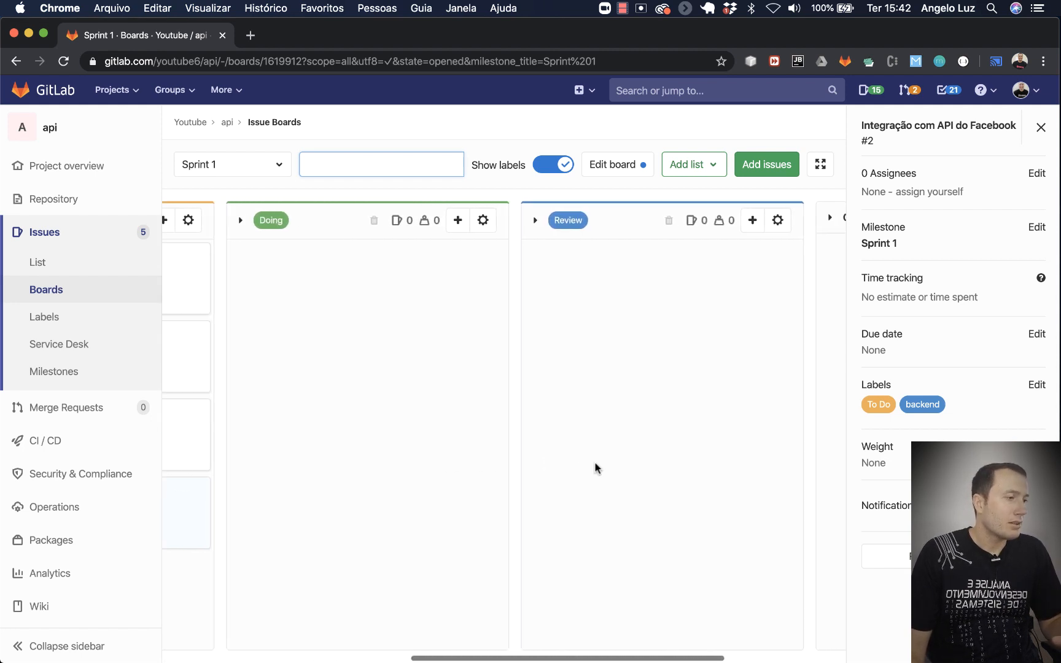
pyautogui.hscroll(-5, 406, 452)
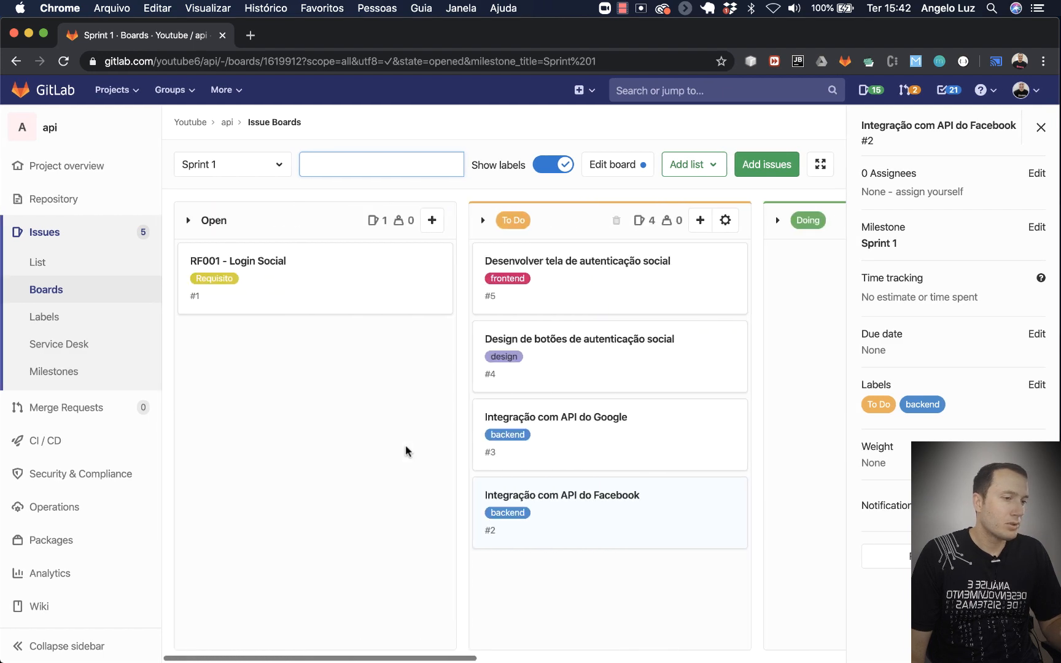
pyautogui.hotkey('ctrl', 'Right')
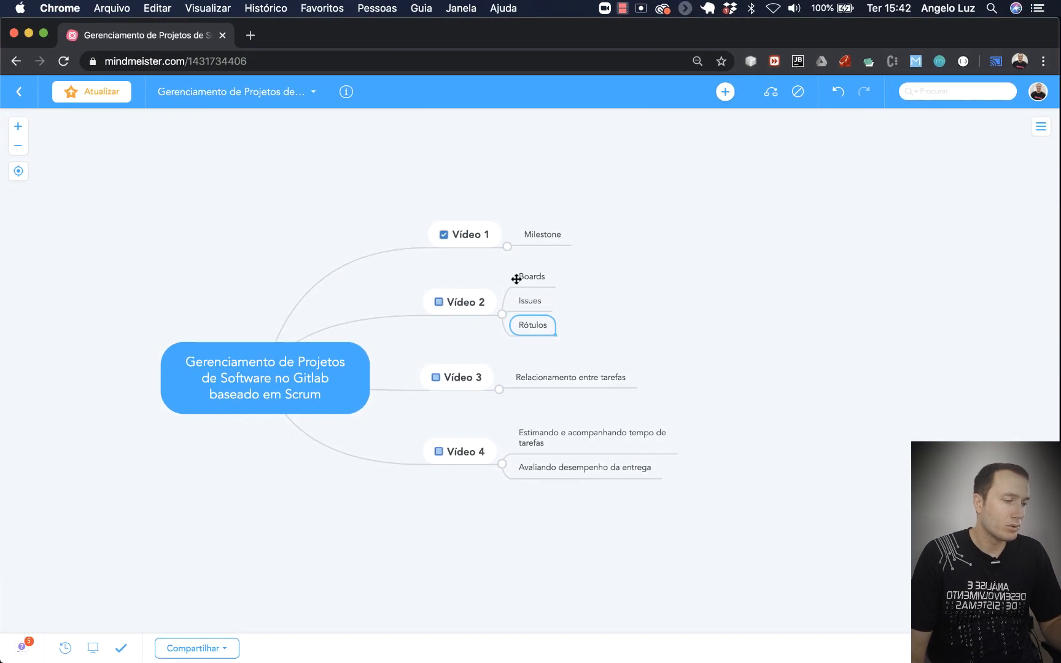
pyautogui.hotkey('ctrl', 'Left')
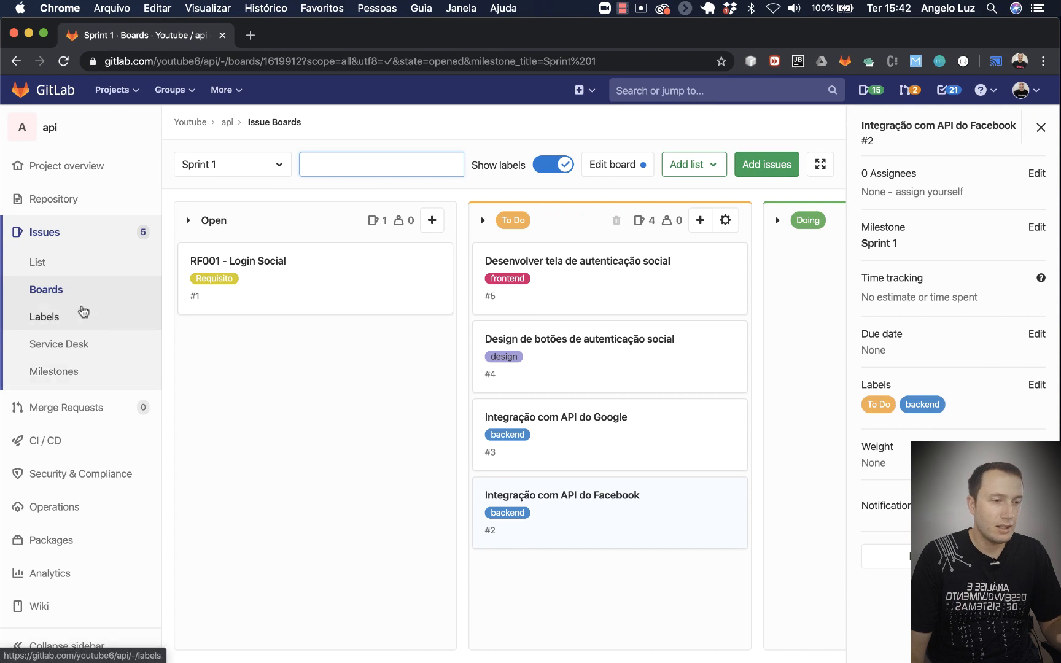
# Step: Review the labelled issues in the project's issue list and in the details of the Sprint 1 milestone
pyautogui.click(38, 263)
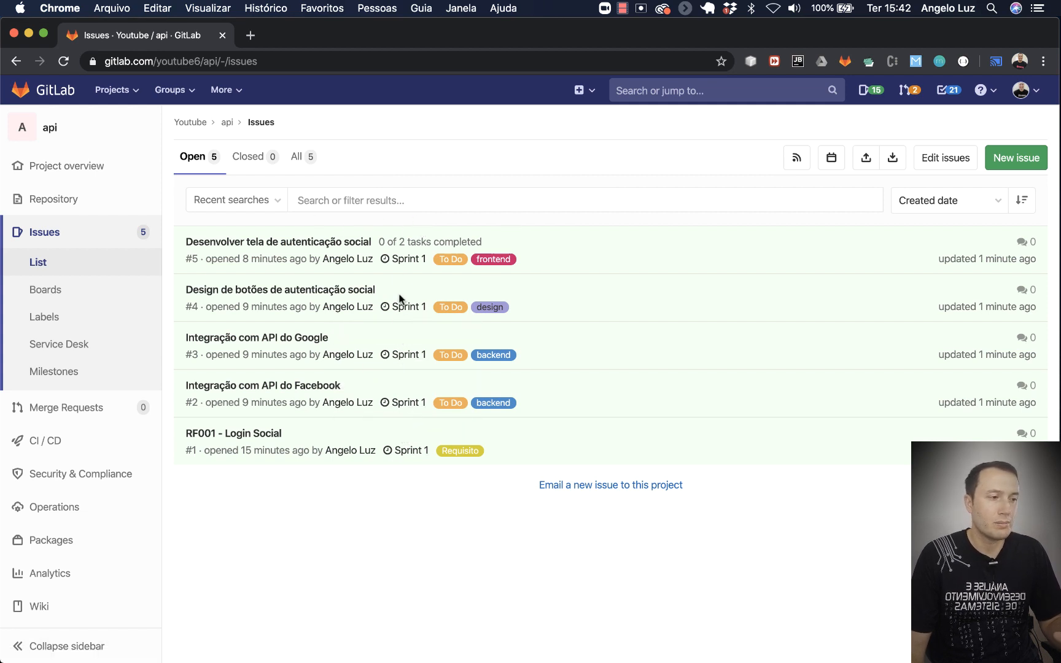
pyautogui.click(66, 373)
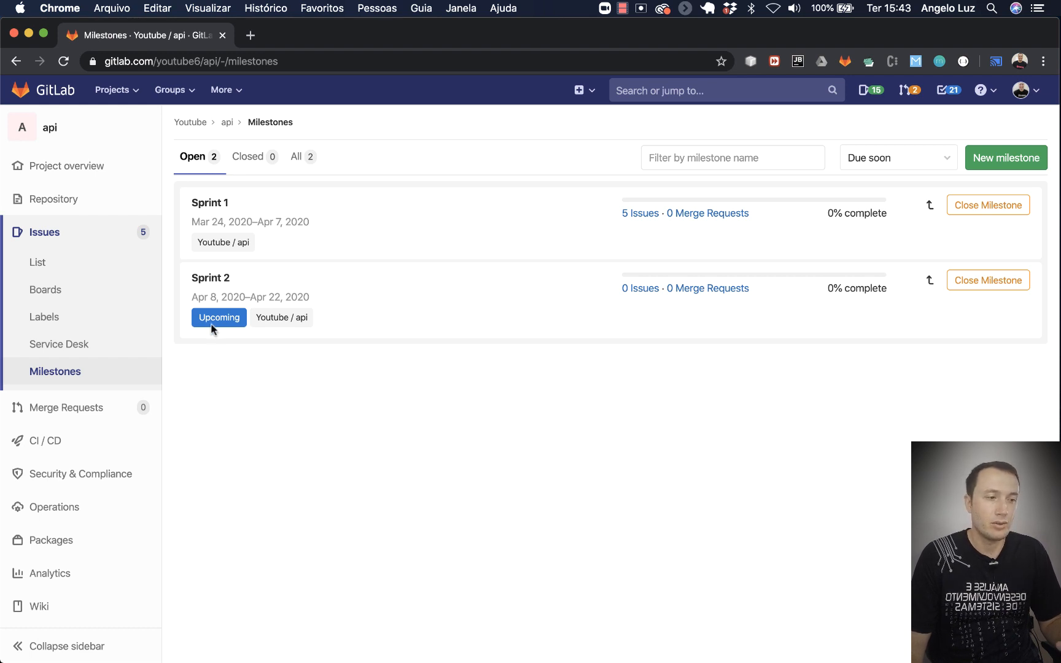
pyautogui.click(211, 206)
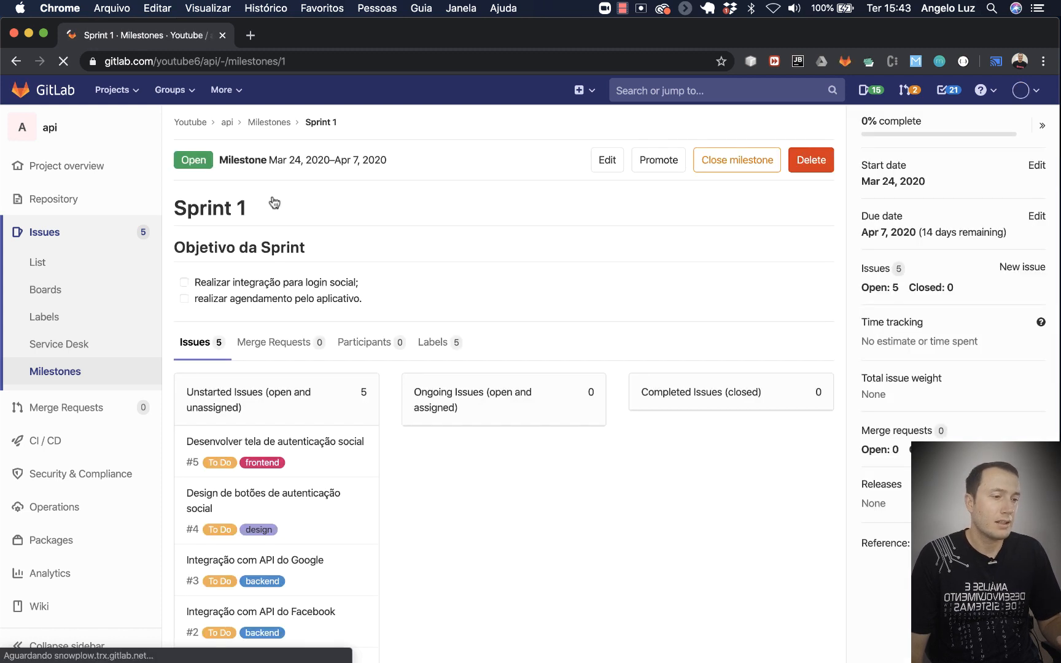
pyautogui.scroll(-3, 435, 408)
pyautogui.scroll(-5, 435, 414)
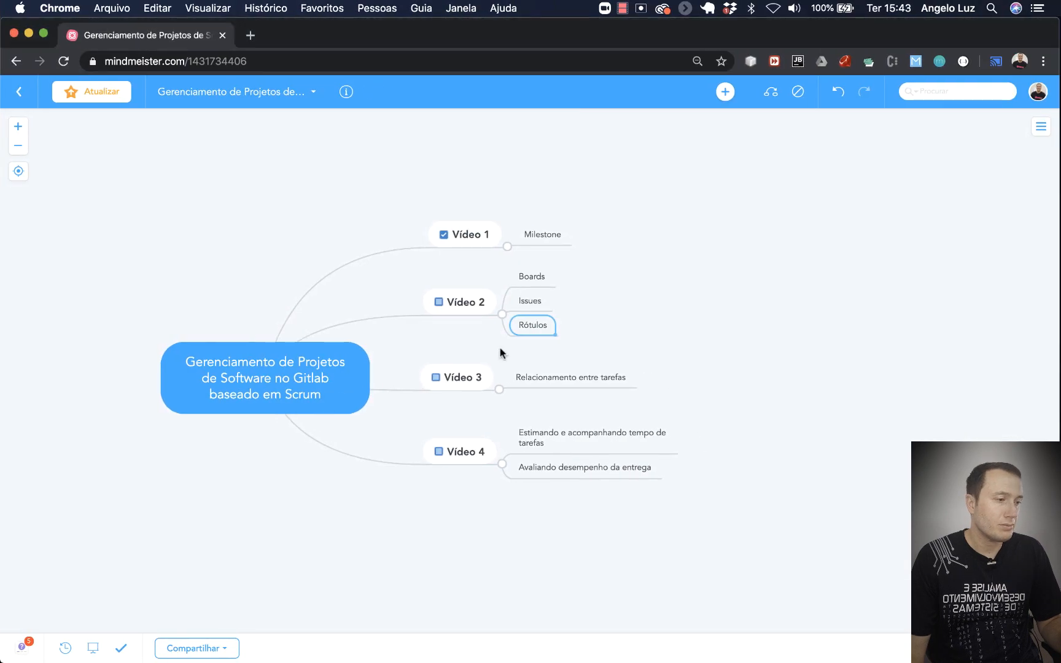
# Step: Select the "Relacionamento entre tarefas" topic in the MindMeister mind map, and return to the Sprint 1 milestone's burndown chart in GitLab
pyautogui.click(594, 375)
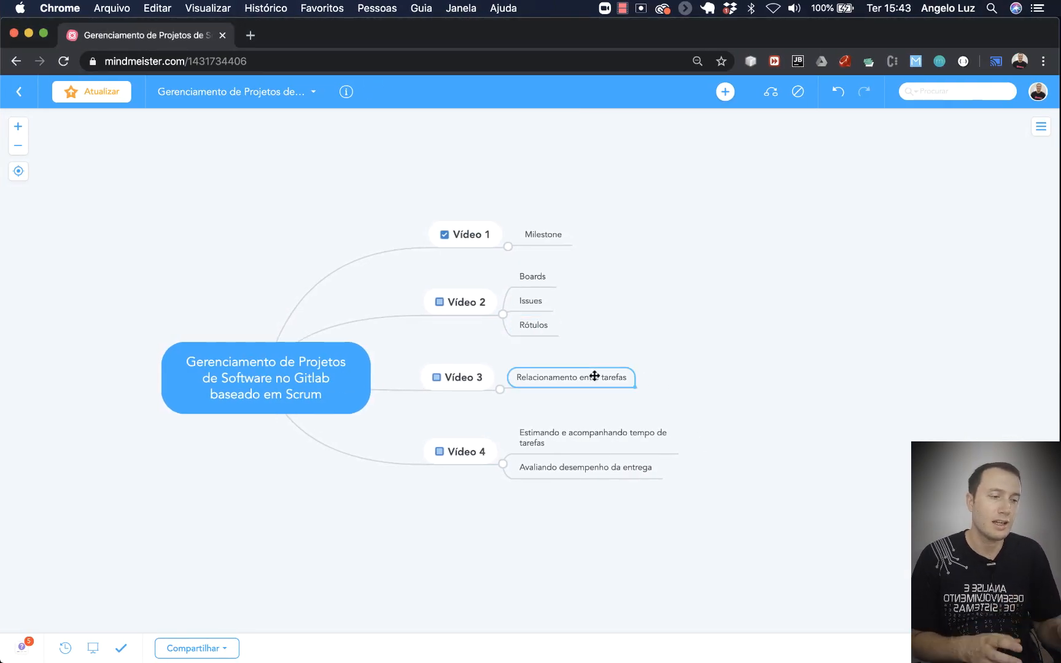
pyautogui.hotkey('ctrl', 'Left')
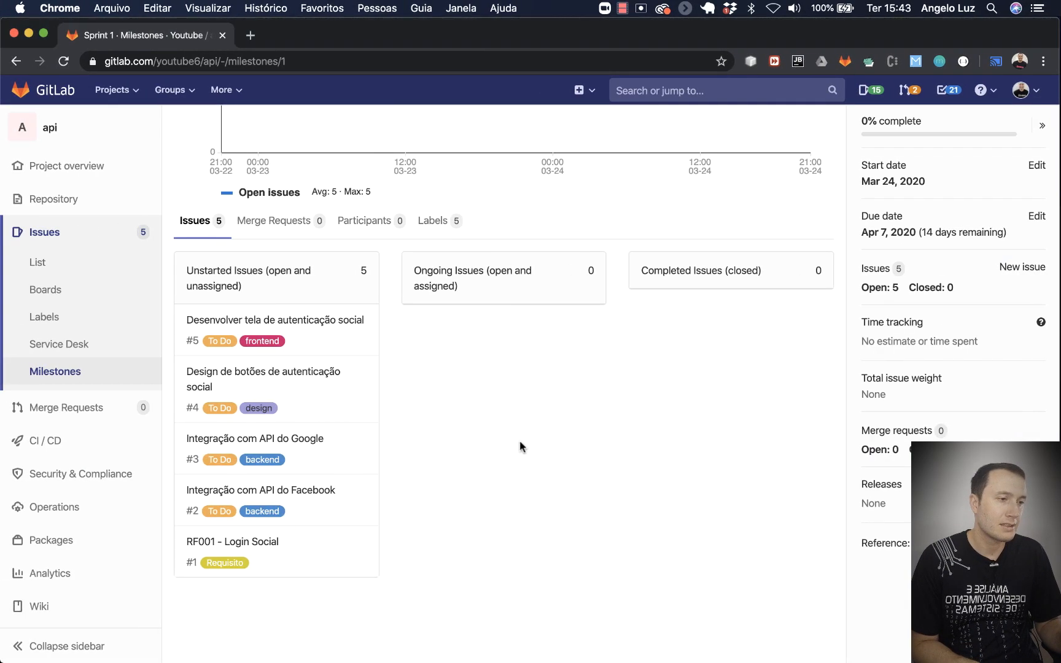
pyautogui.scroll(7, 395, 448)
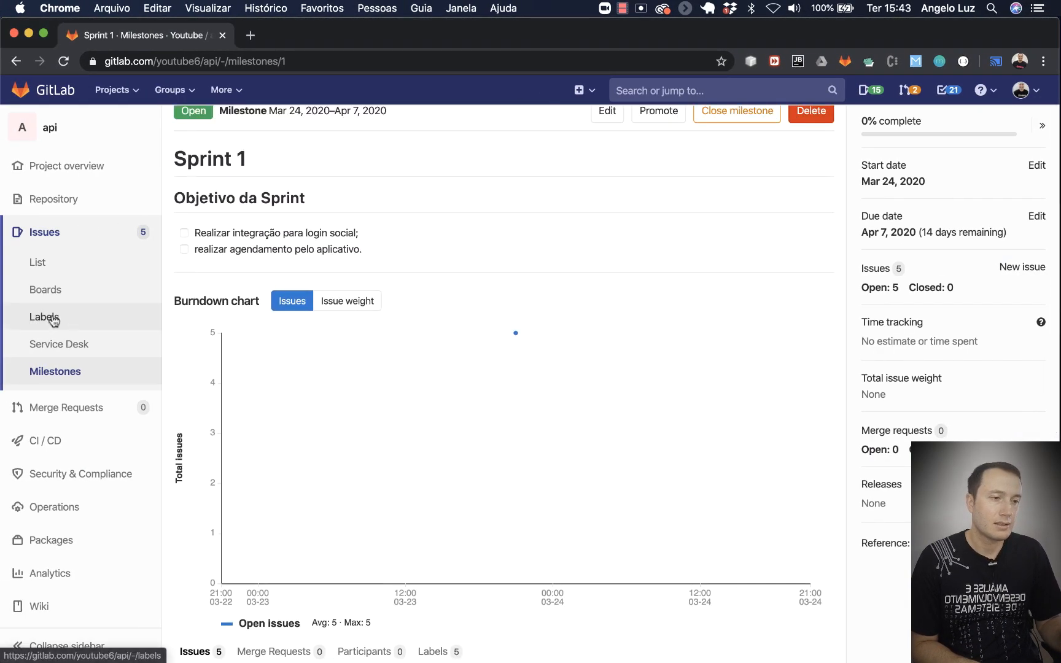
# Step: Move the issue "Design de botões de autenticação social" from To Do to Doing on the Sprint 1 board
pyautogui.click(45, 286)
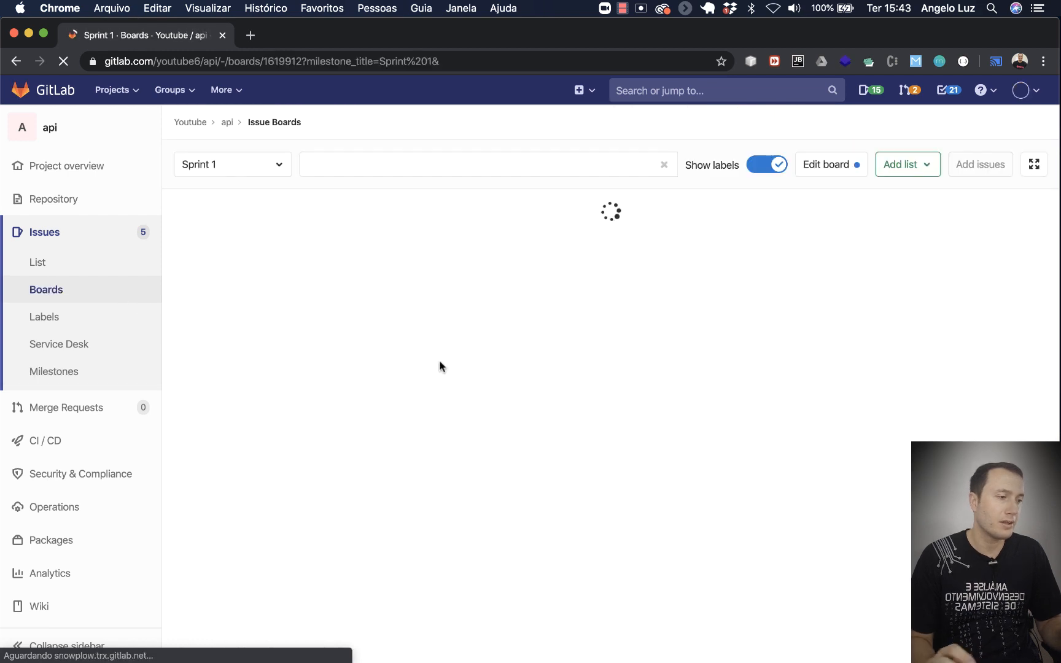
pyautogui.hscroll(5, 675, 377)
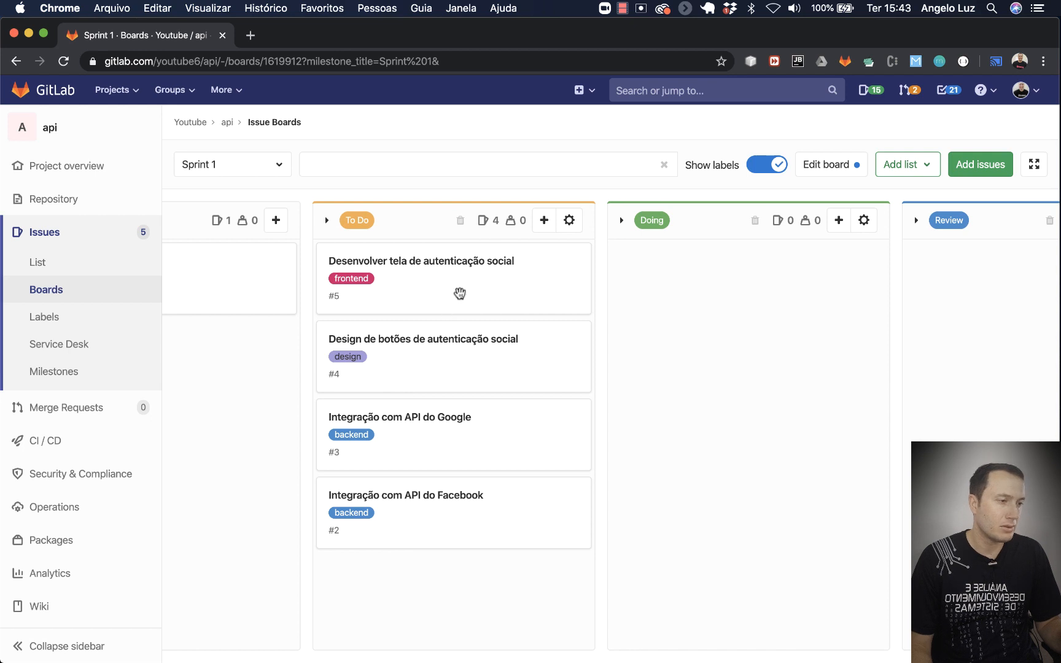
pyautogui.moveTo(459, 294)
pyautogui.mouseDown()
pyautogui.moveTo(479, 295)
pyautogui.moveTo(457, 293)
pyautogui.mouseUp()
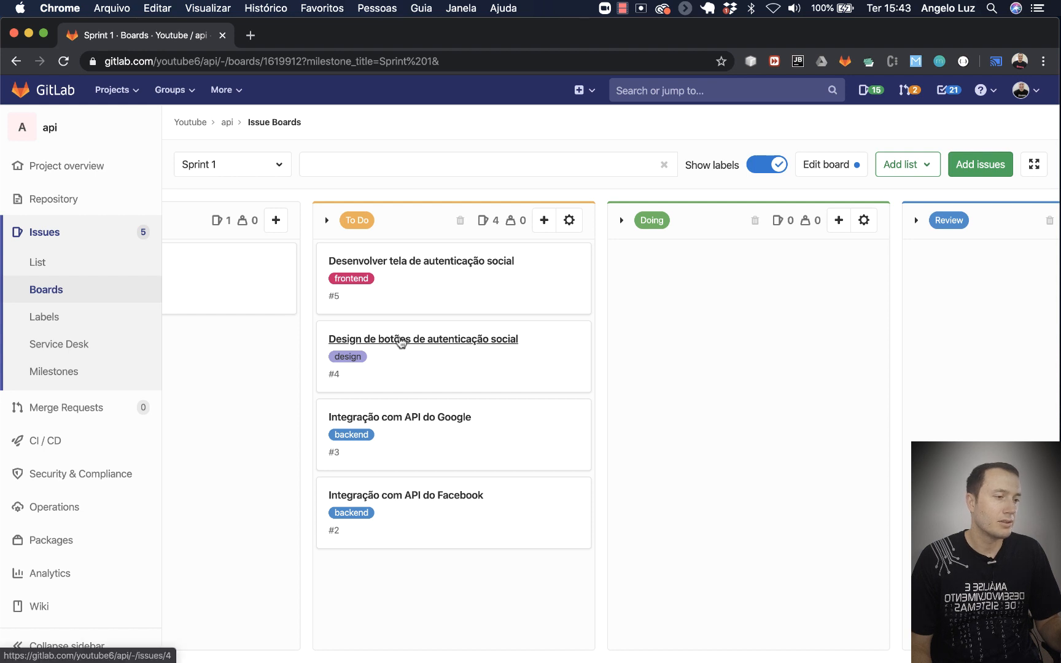
pyautogui.moveTo(502, 379); pyautogui.dragTo(803, 296)
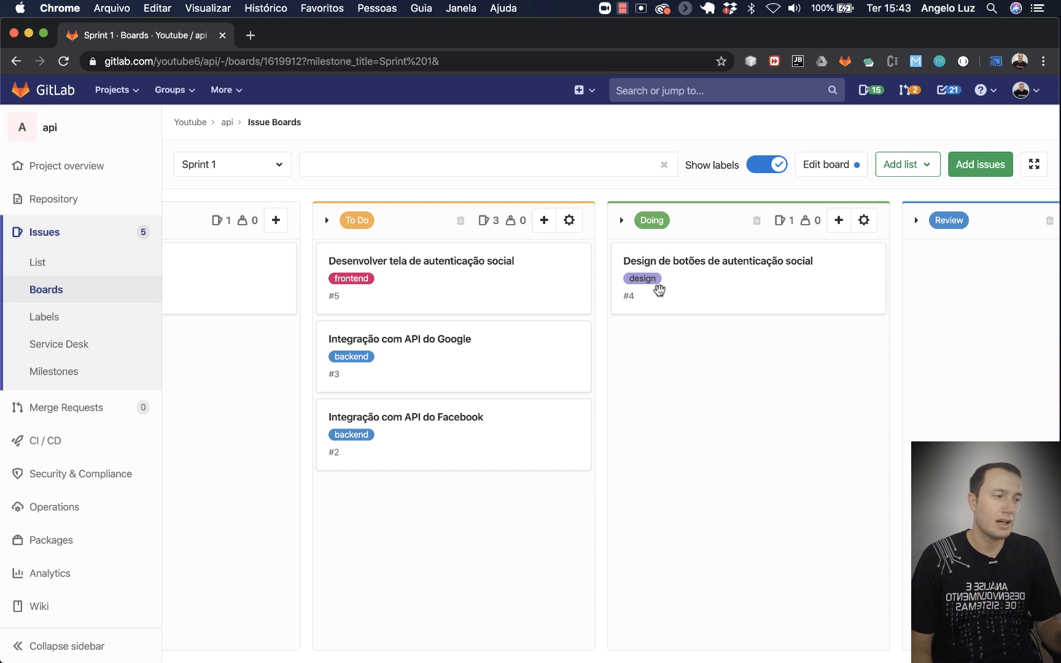
# Step: Review the label history of the "Design de botões de autenticação social" issue, and return to the Sprint 1 board after checking the MindMeister outline
pyautogui.click(718, 262)
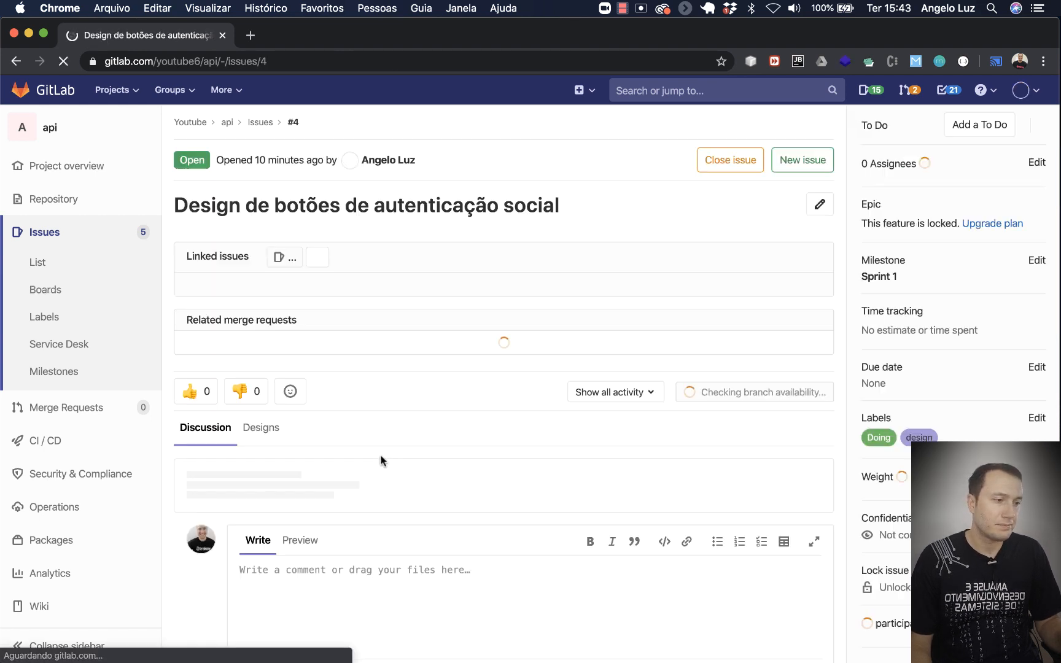
pyautogui.scroll(-2, 381, 462)
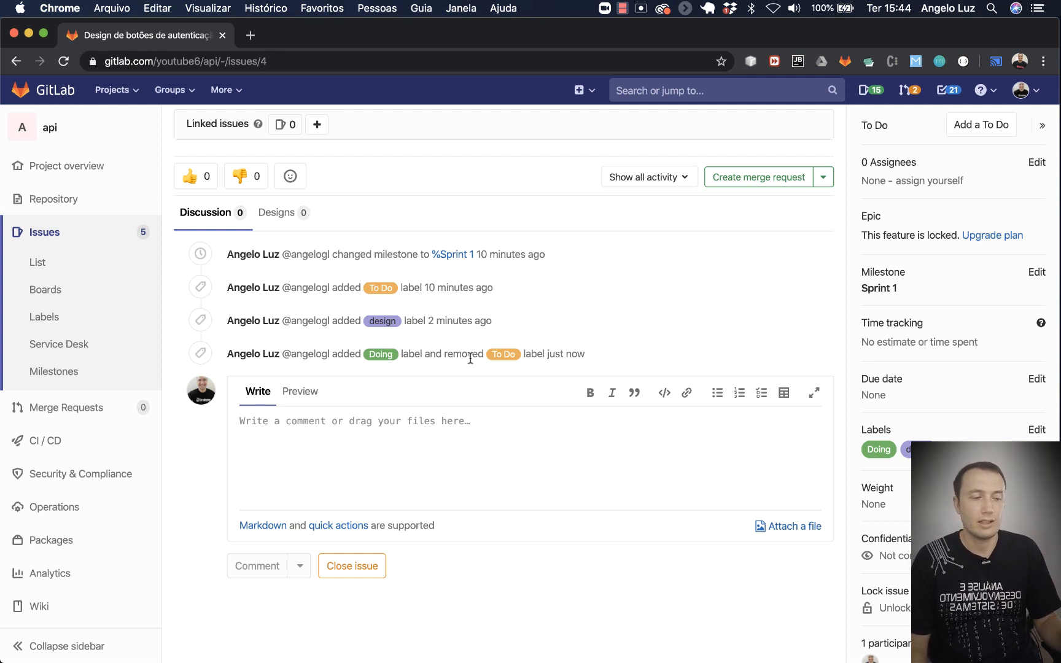
pyautogui.click(61, 301)
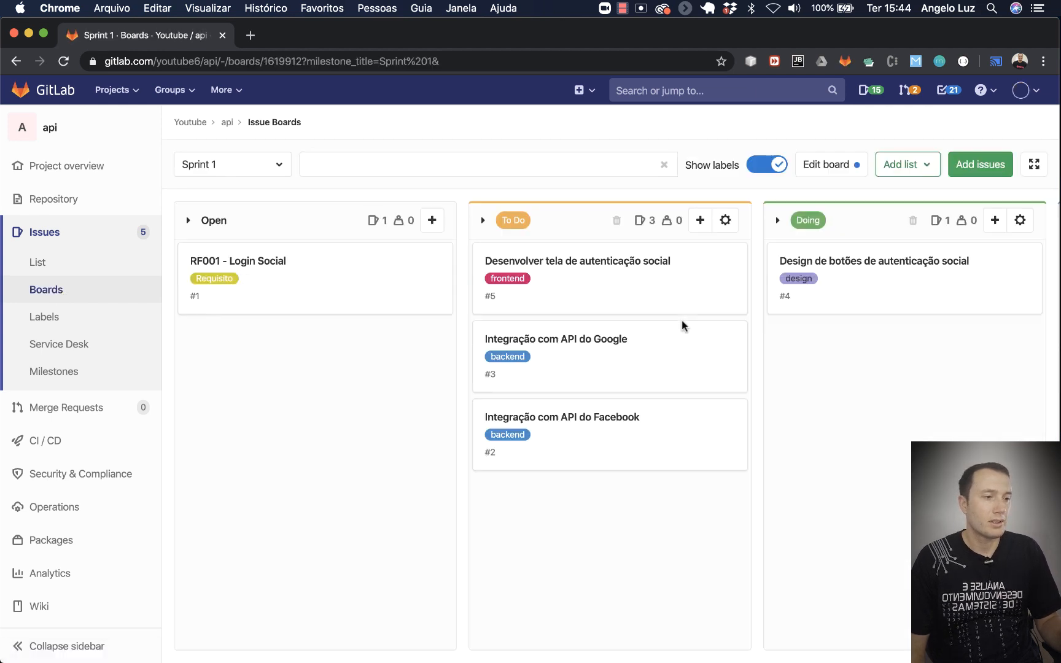
pyautogui.hotkey('ctrl', 'Right')
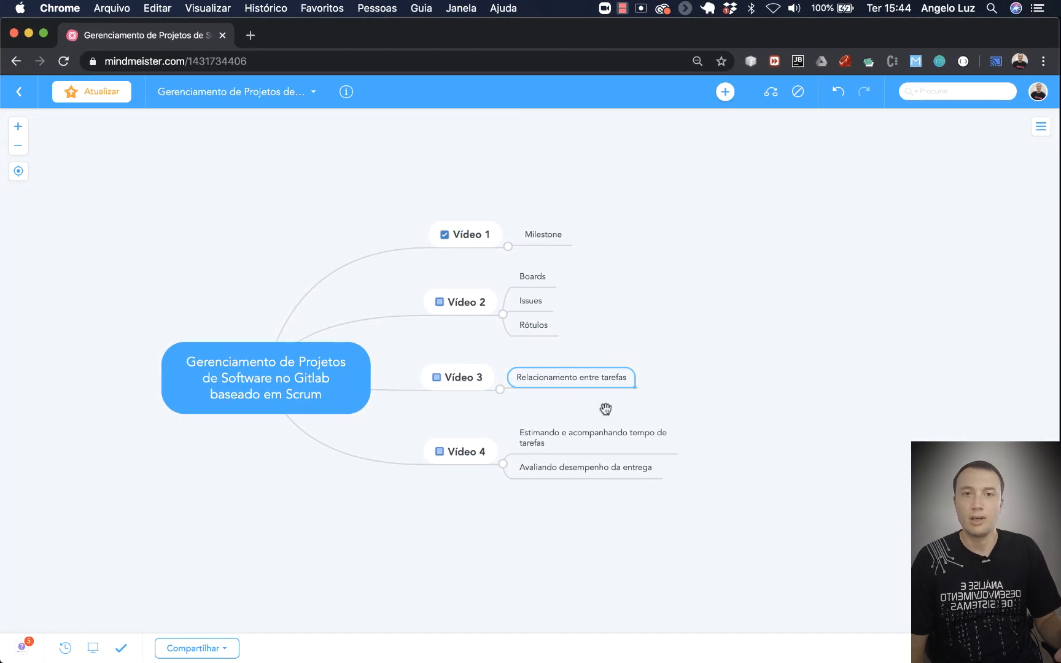
pyautogui.hotkey('ctrl', 'Left')
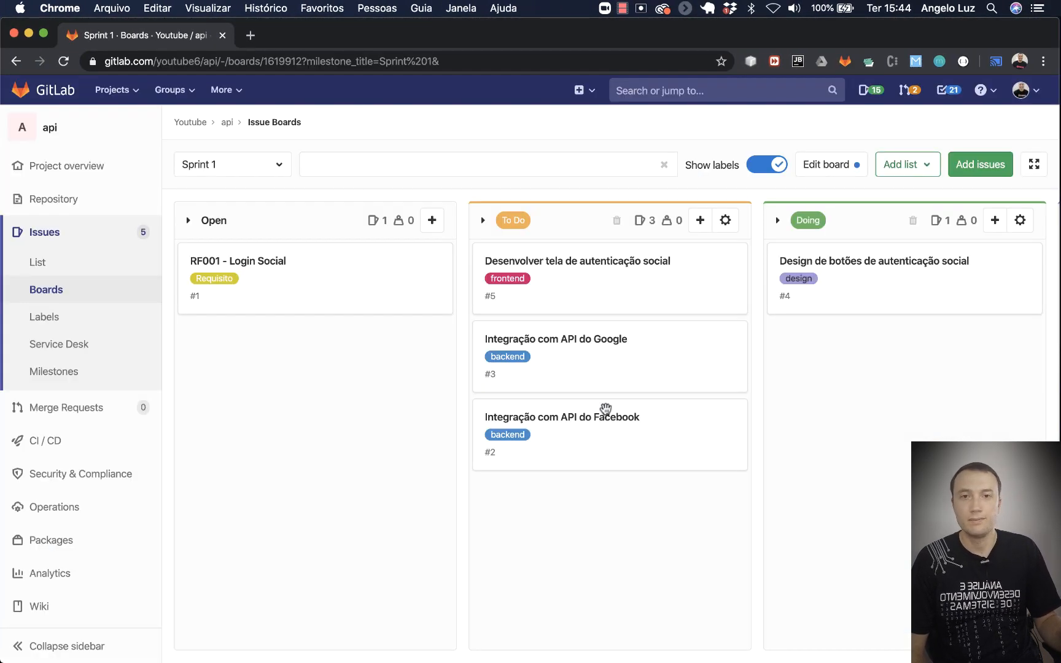